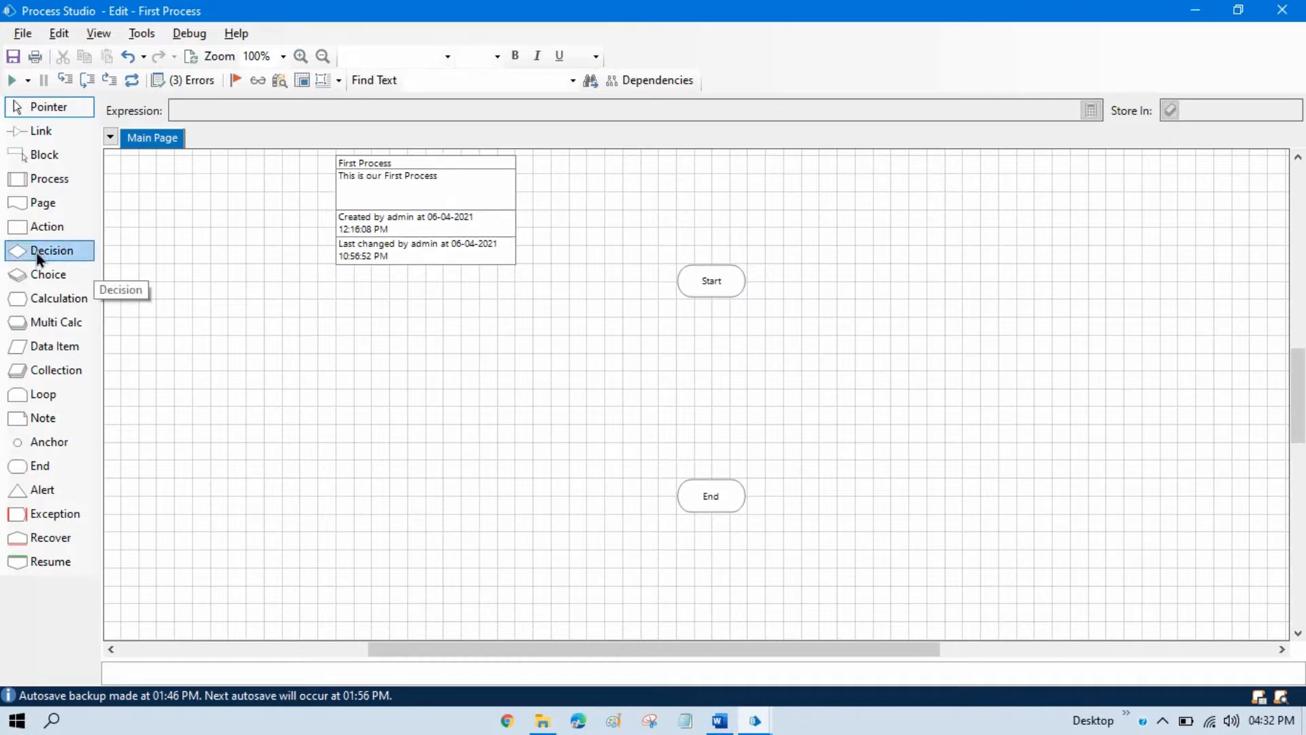
Place a Decision stage between Start and End and link Start to the decision and the decision to End.
left_click_drag(38, 249, 716, 390)
left_click(41, 131)
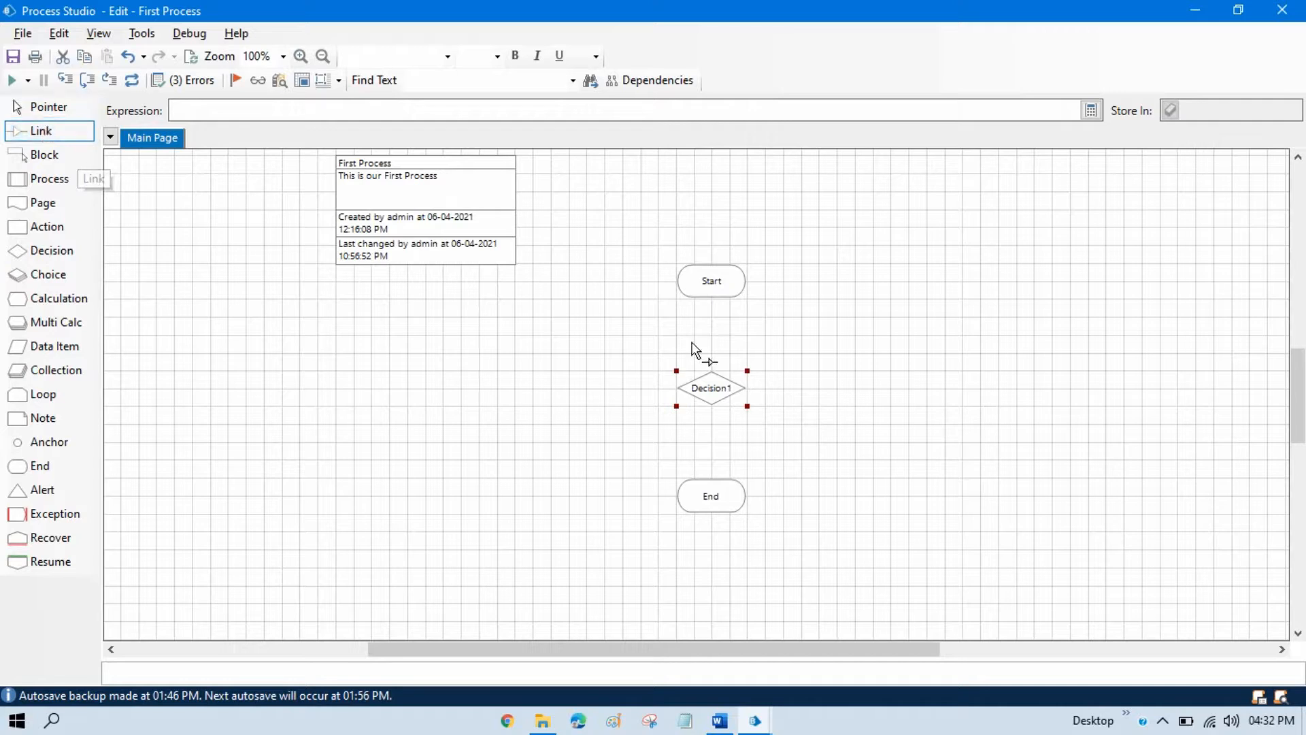
left_click_drag(714, 285, 712, 503)
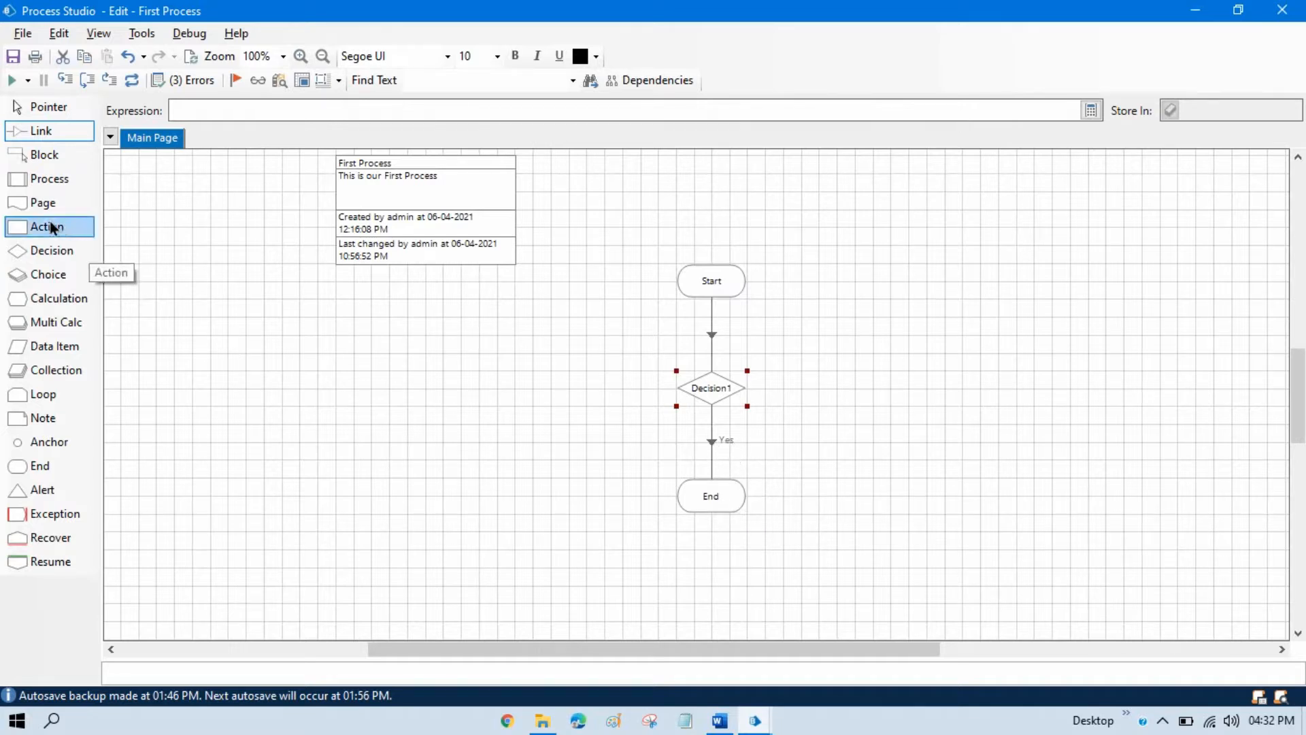
left_click(38, 114)
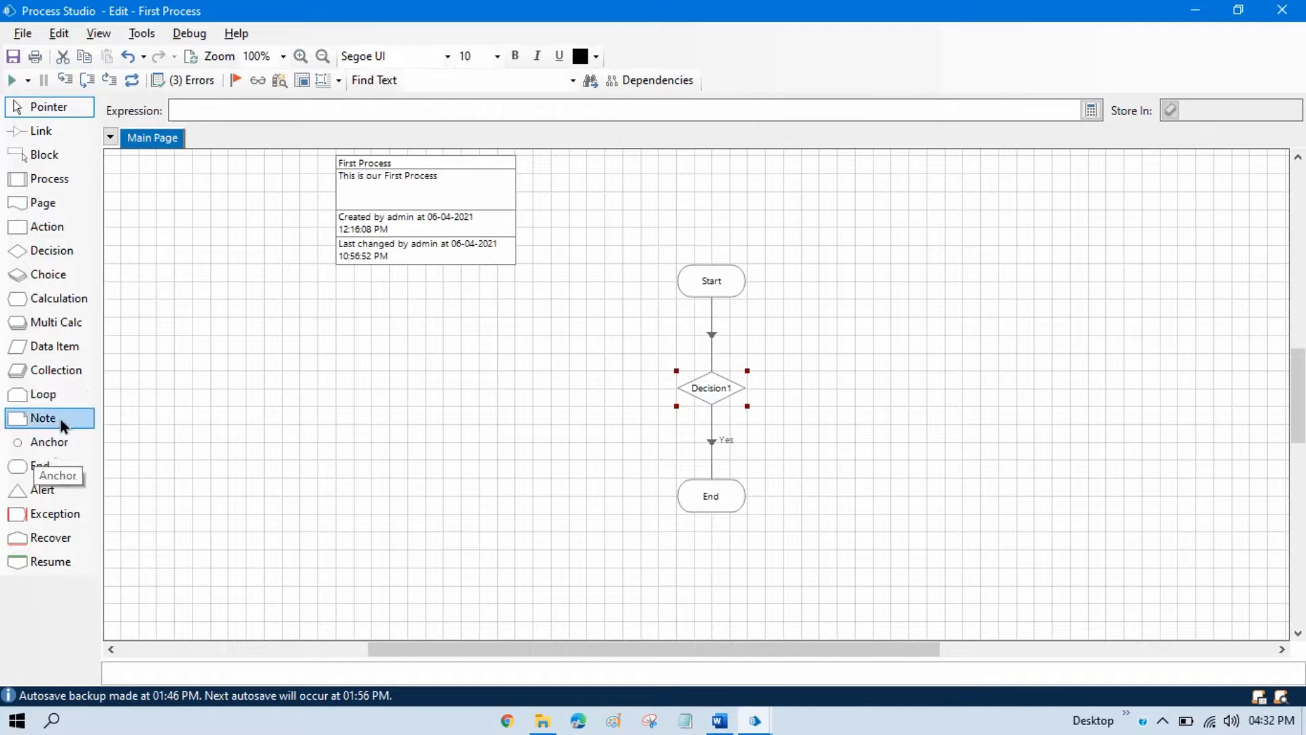
Add a second End stage to the right of the decision and link the decision's No branch to it.
left_click_drag(35, 468, 878, 402)
left_click(41, 130)
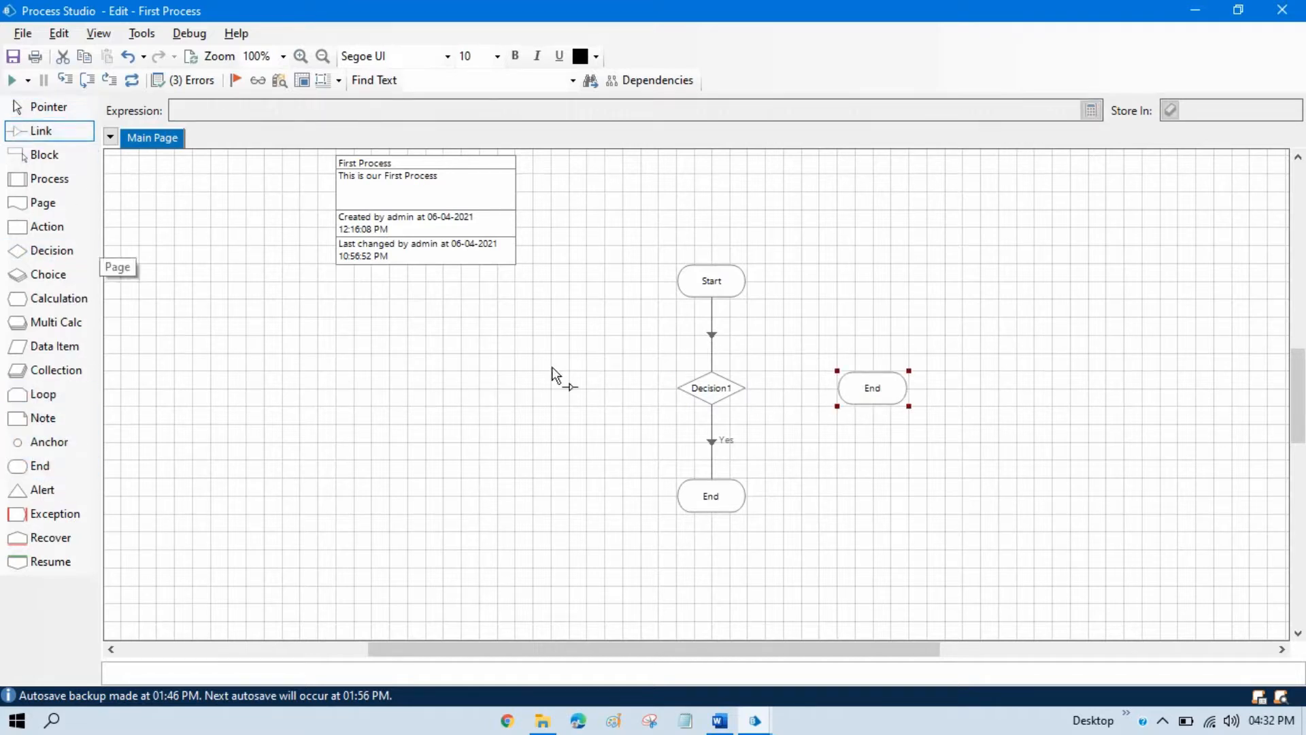
left_click_drag(740, 389, 869, 401)
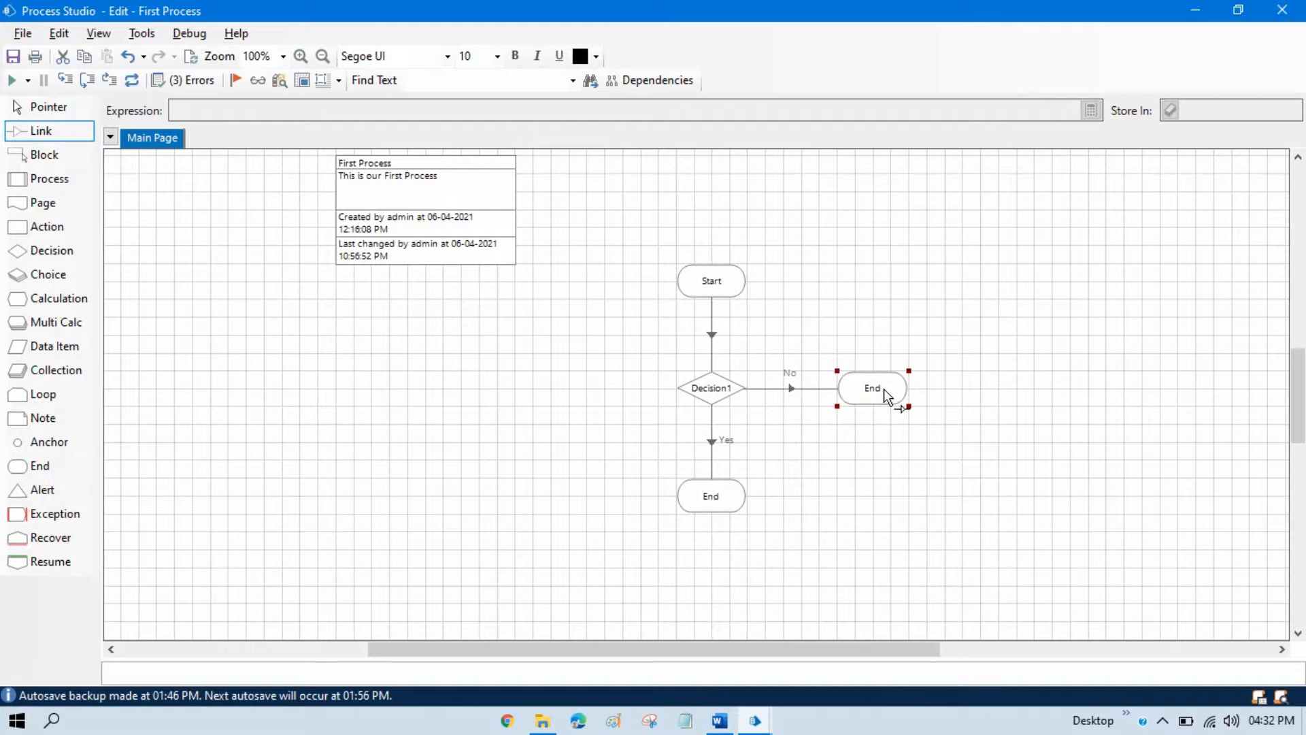
left_click(74, 112)
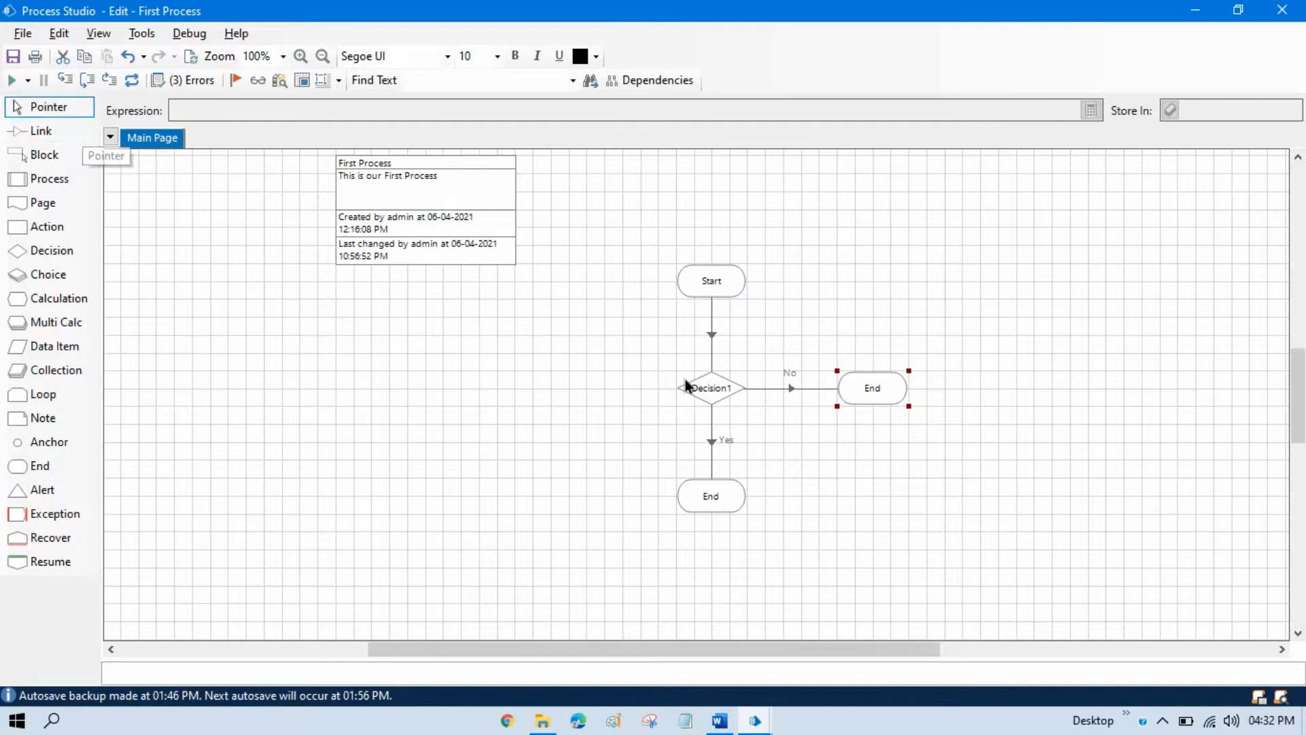
Give the Decision1 stage the expression 10<15, validate it and accept the properties.
double_click(707, 389)
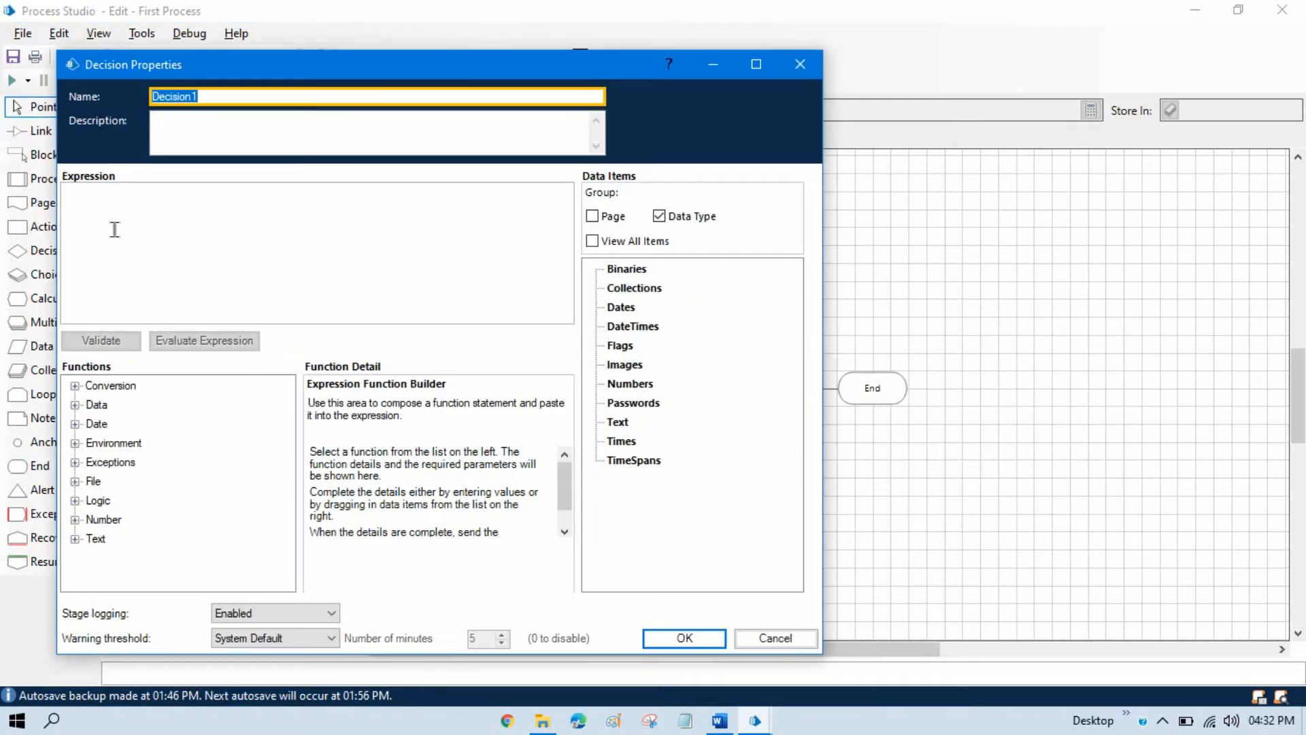
left_click(126, 209)
left_click_drag(333, 72, 606, 64)
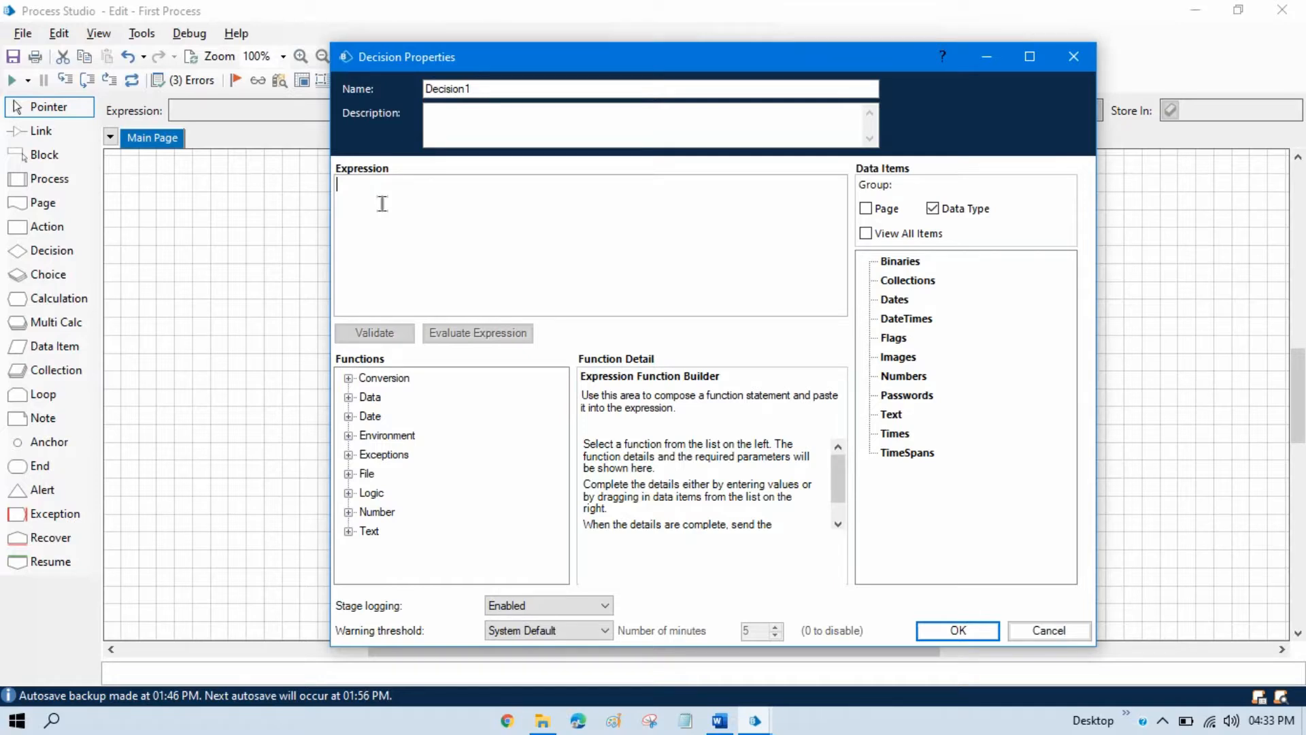
type("10<")
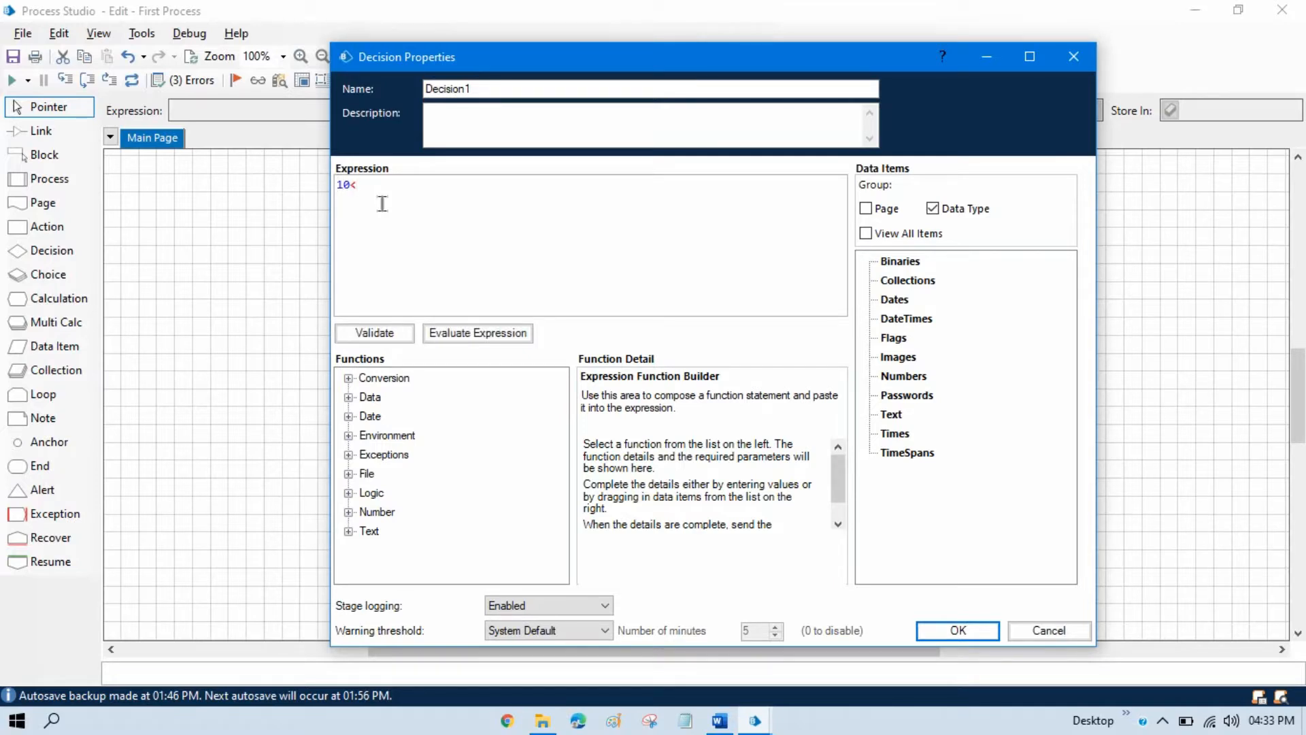
type("15")
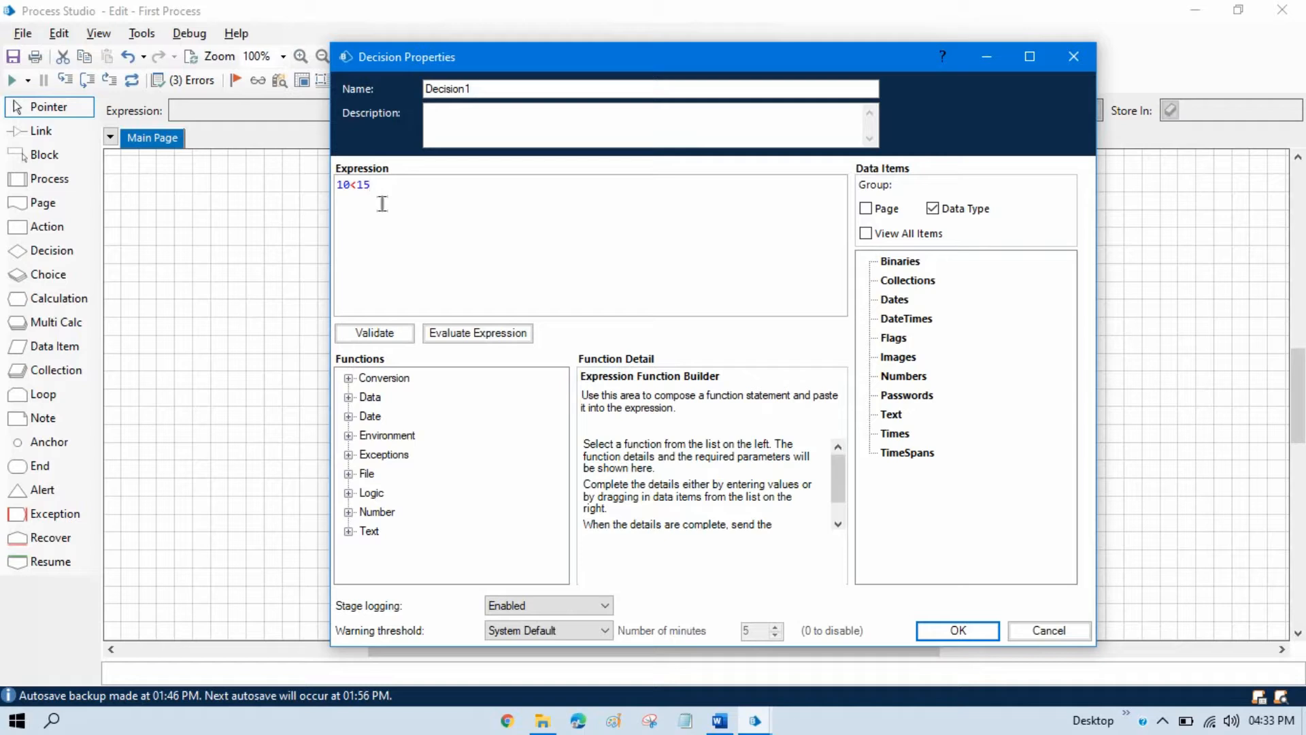
left_click(377, 336)
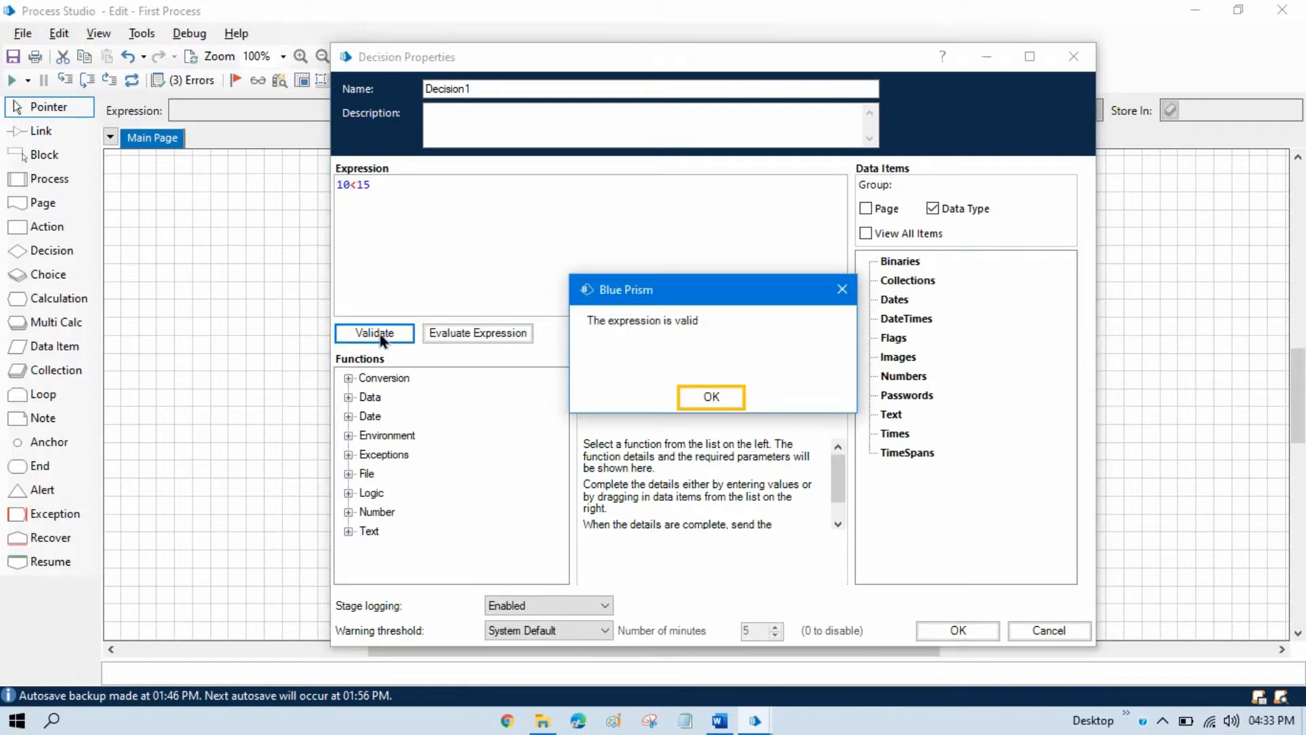
left_click(711, 398)
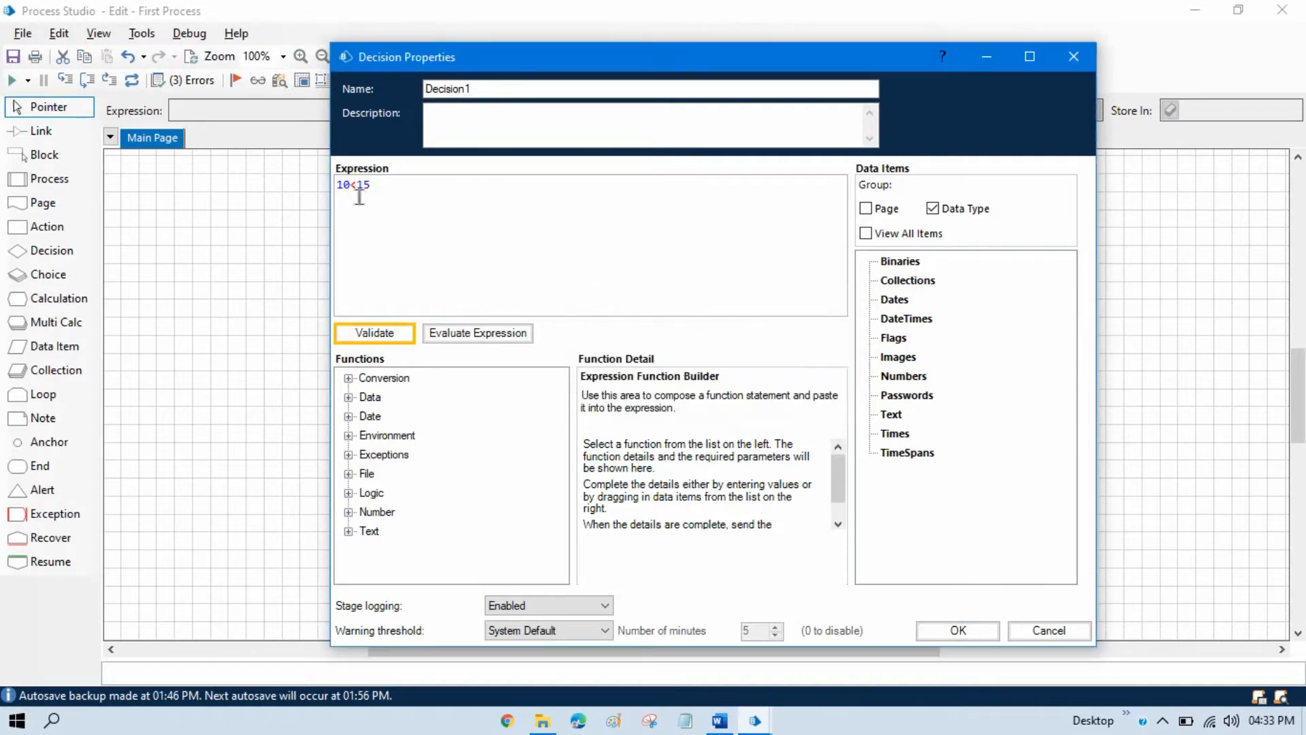
left_click(955, 633)
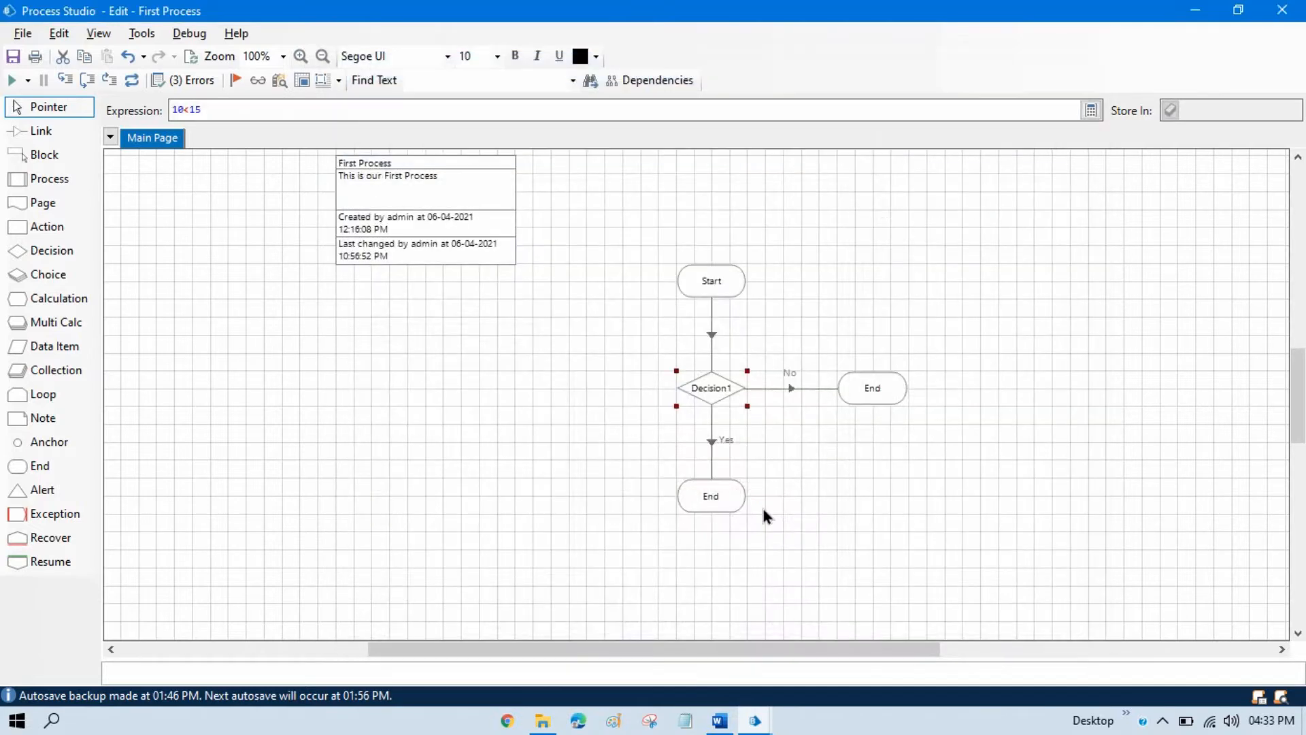
double_click(699, 384)
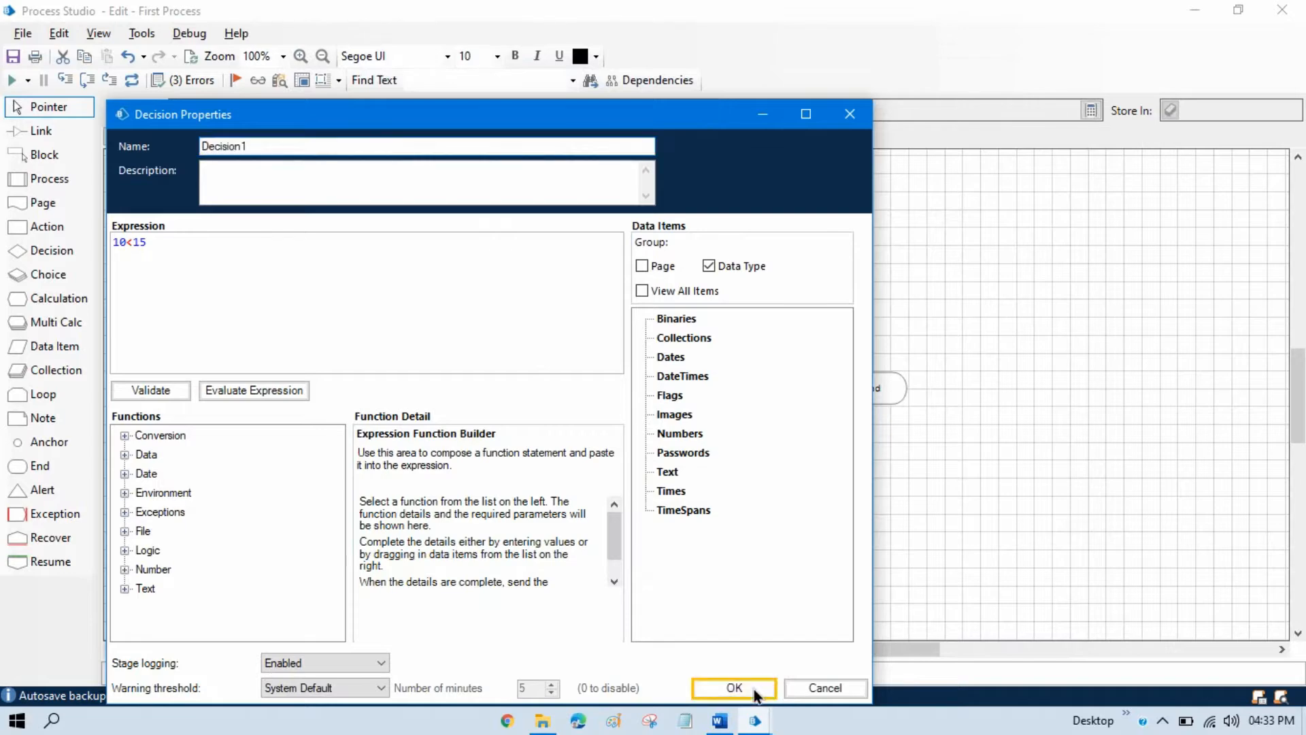
left_click(753, 688)
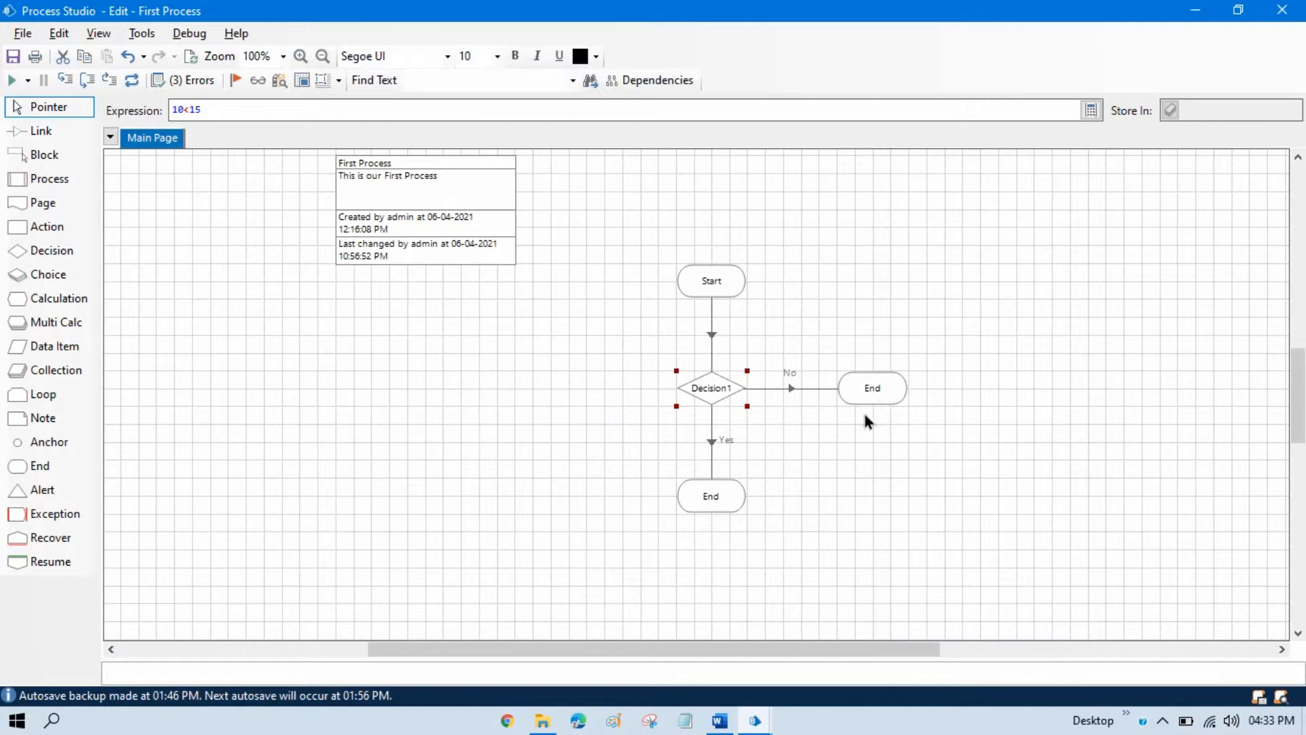
left_click(859, 446)
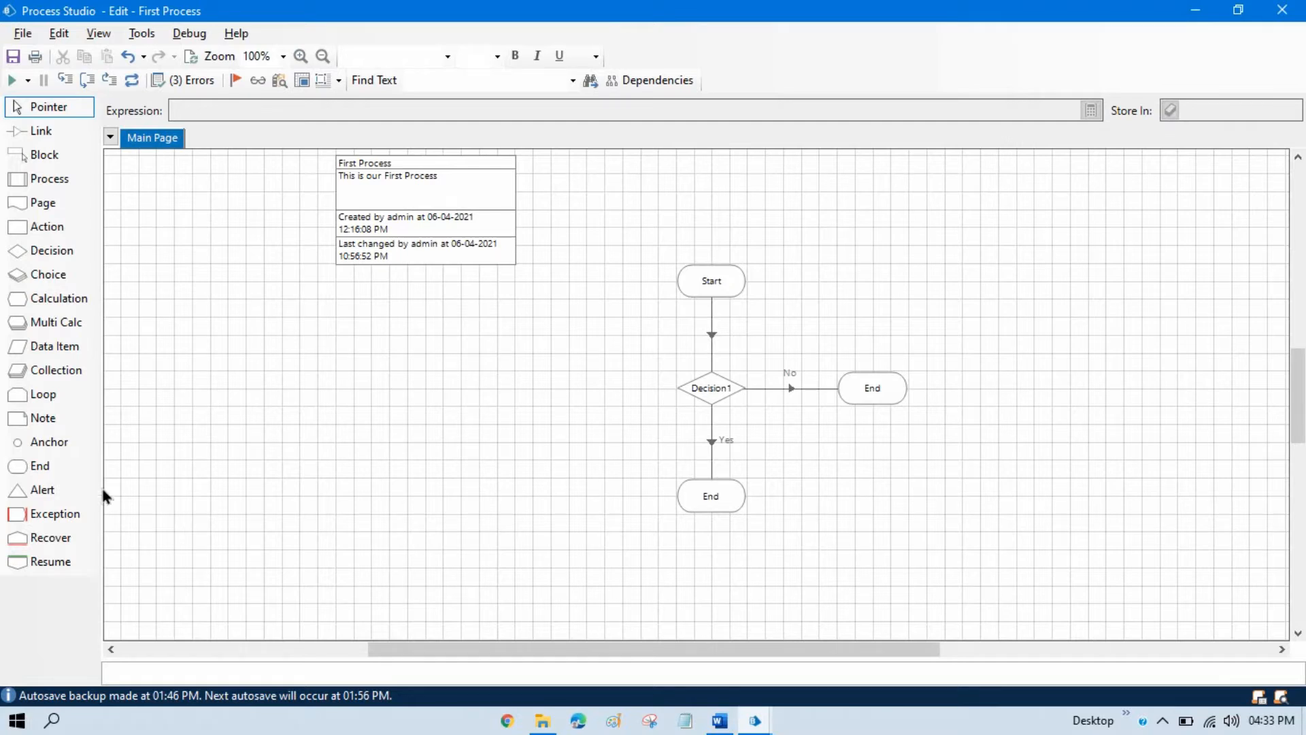
left_click_drag(41, 467, 585, 407)
key("ctrl+z")
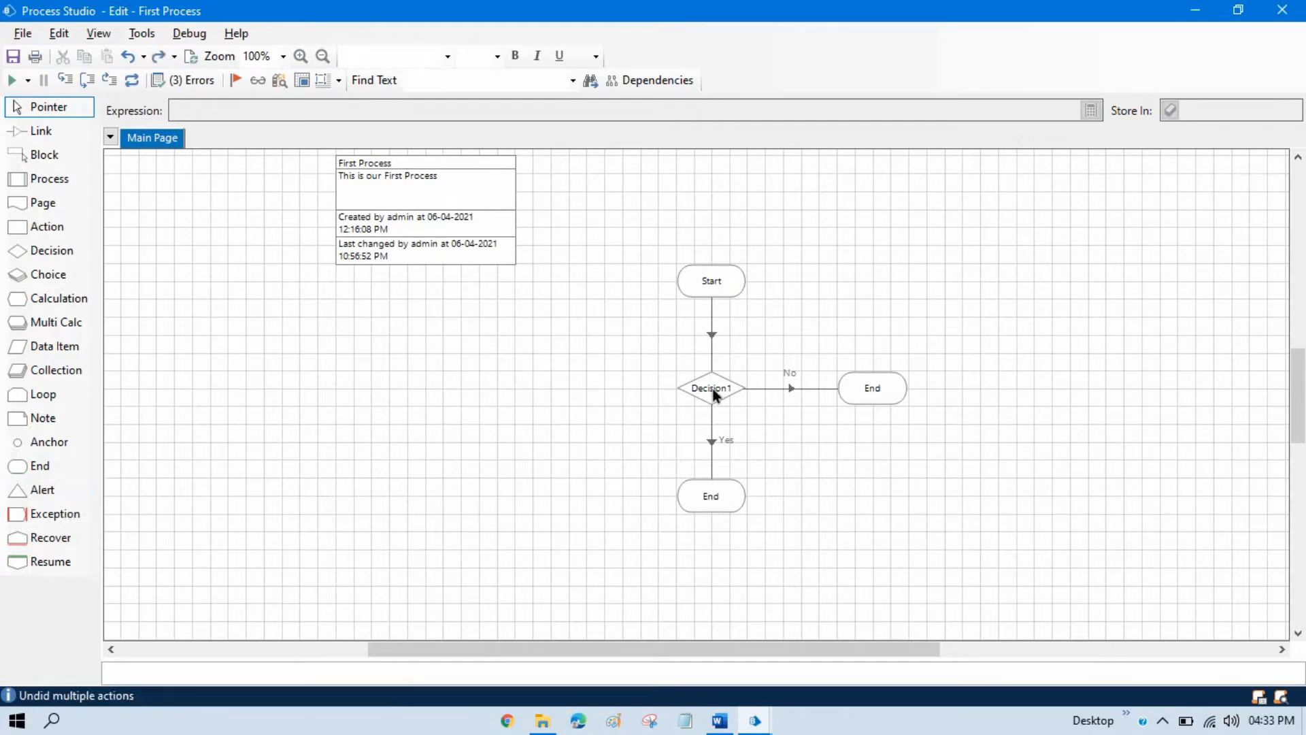
Reset the process, run it to test the decision, and reset it again.
left_click(130, 82)
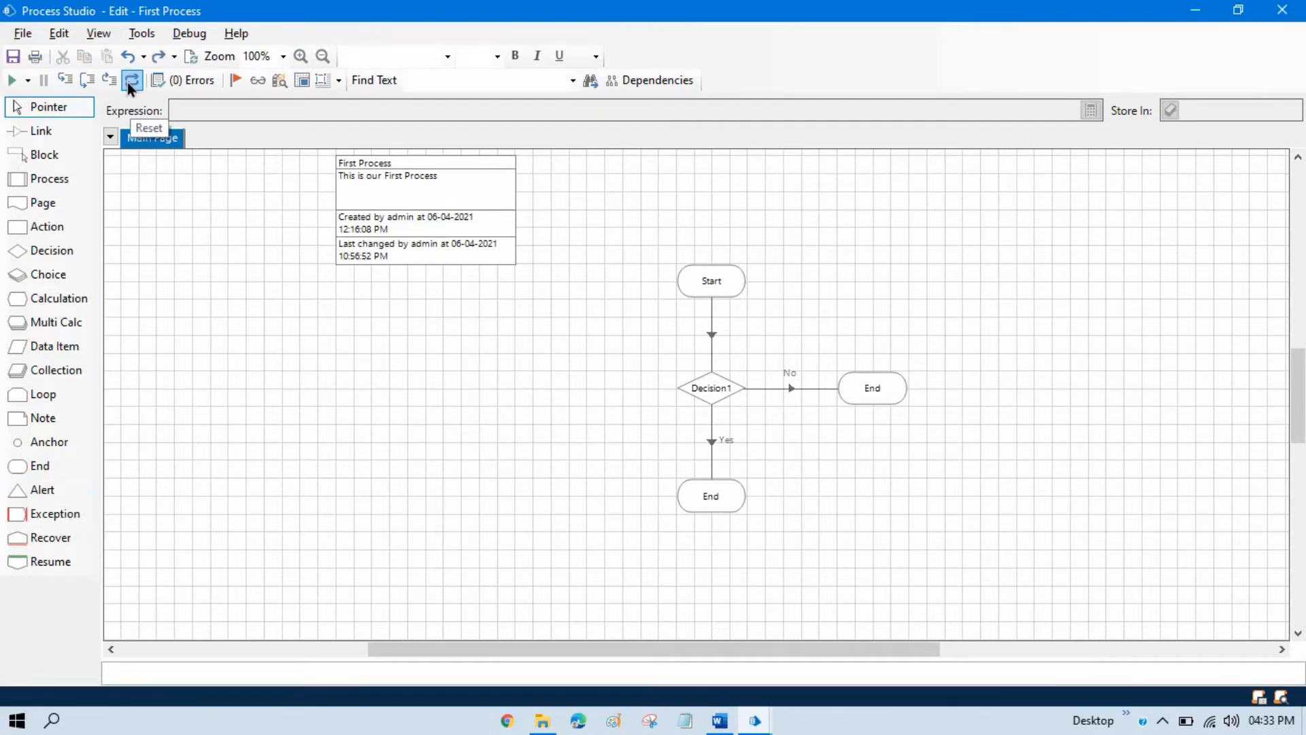
left_click(12, 81)
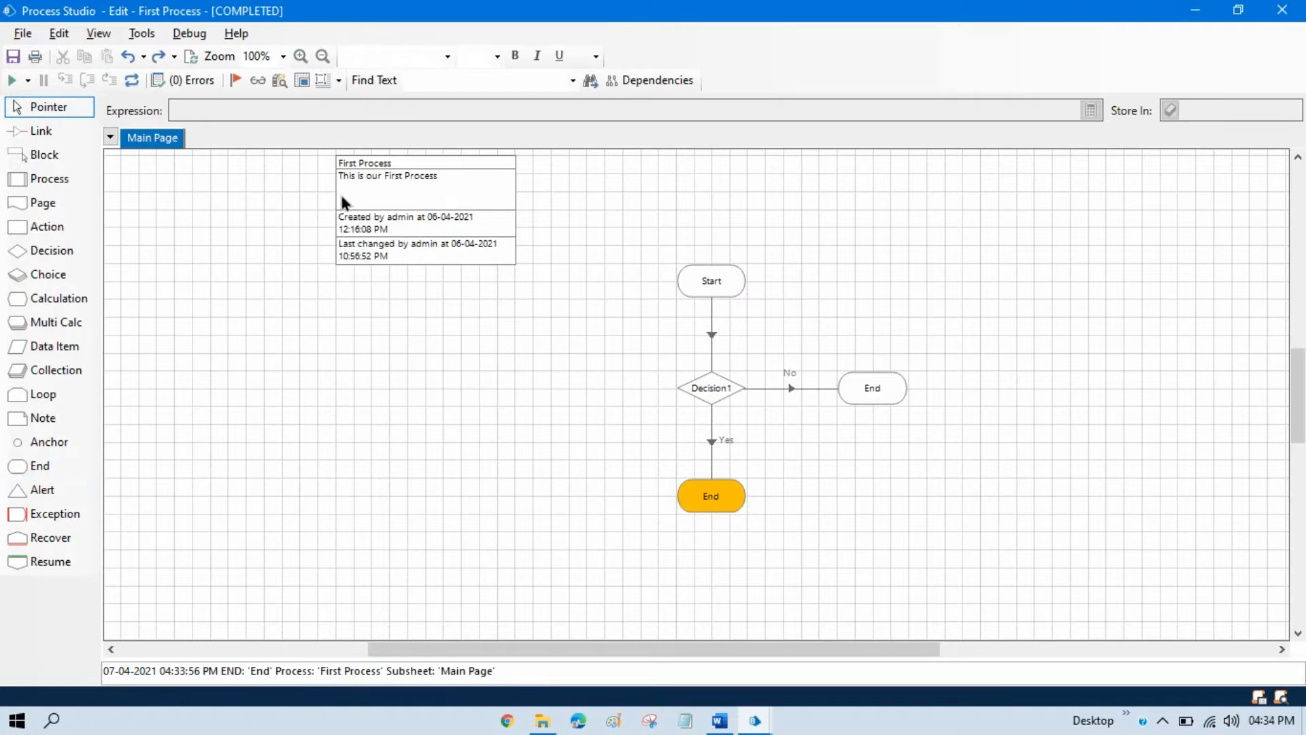
left_click(131, 81)
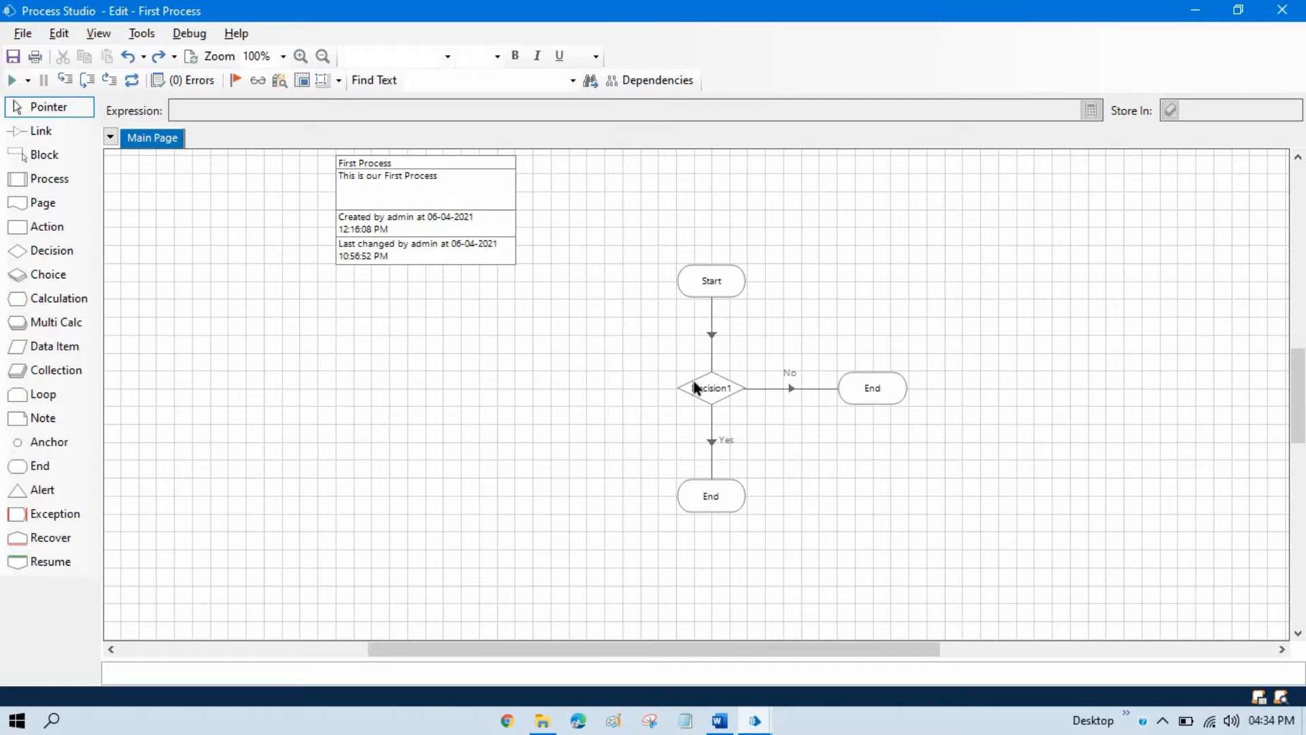
Add a data item below the process information box, named Marks, with data type Number and initial value 76.
left_click_drag(43, 347, 390, 344)
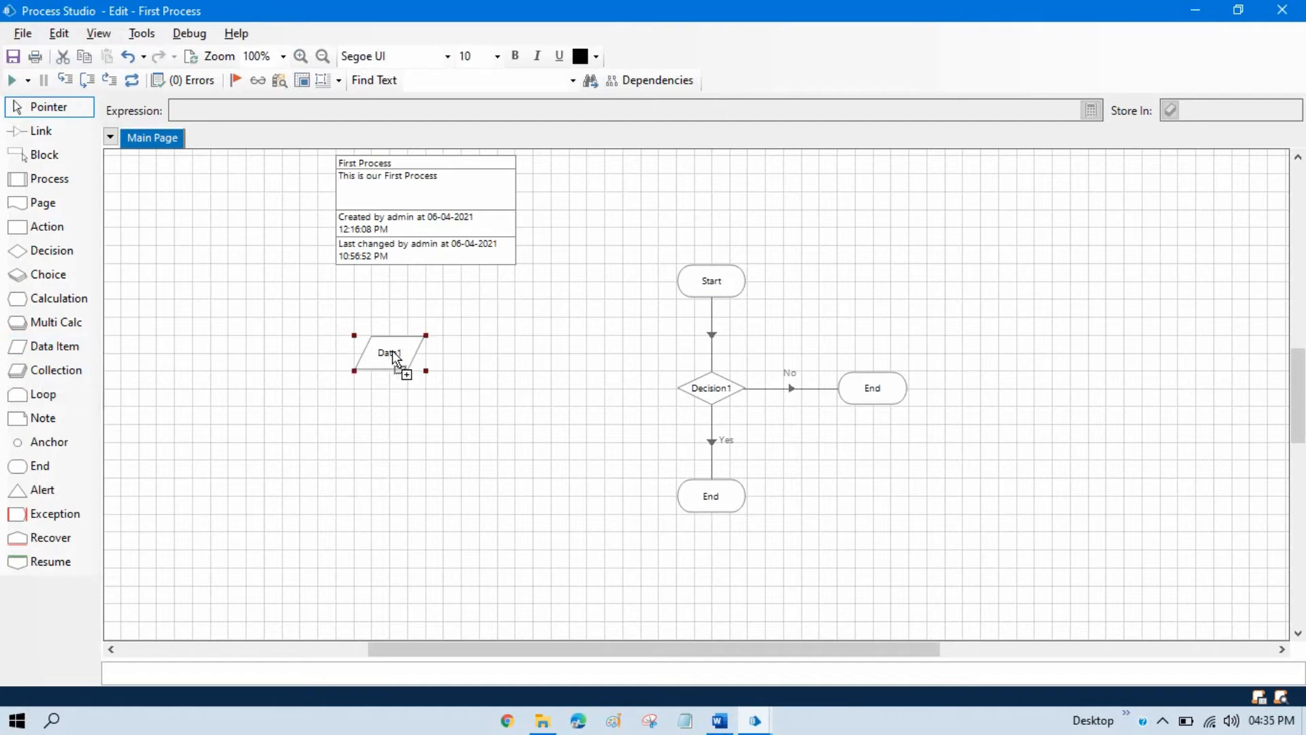
double_click(390, 340)
type("Marks")
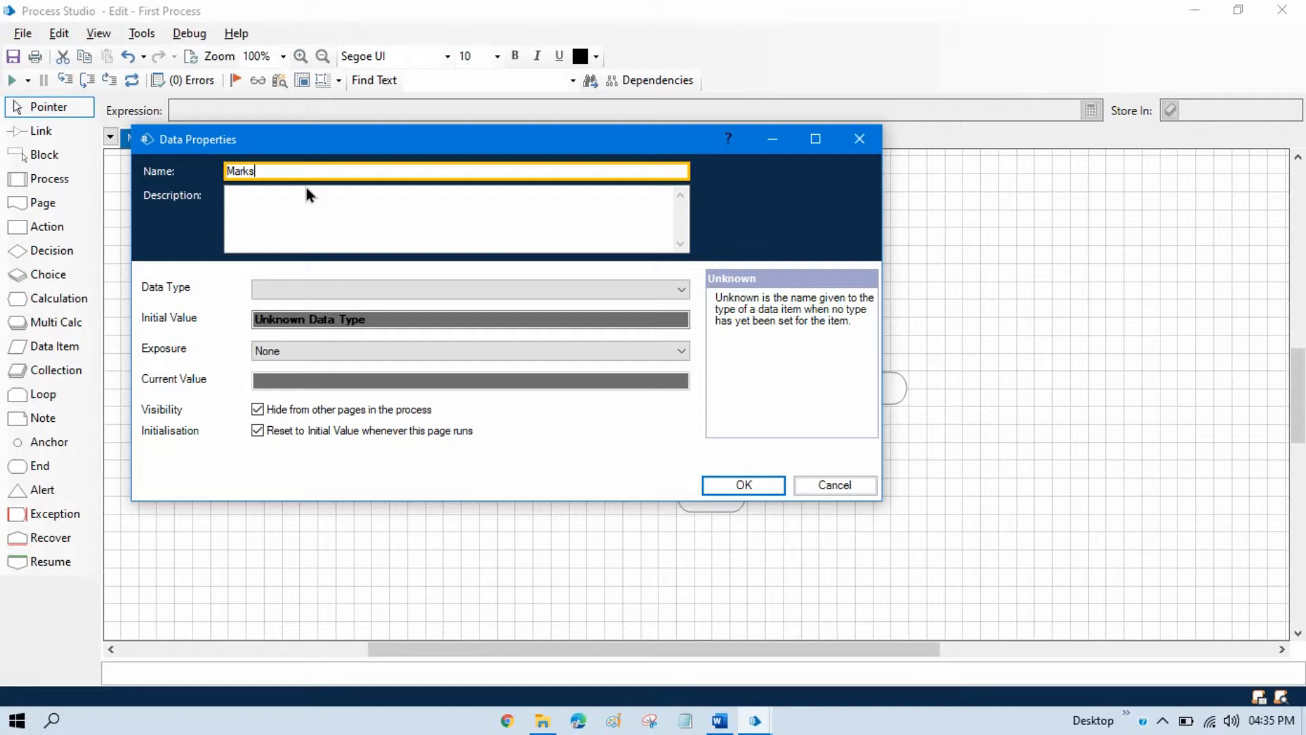
left_click(299, 287)
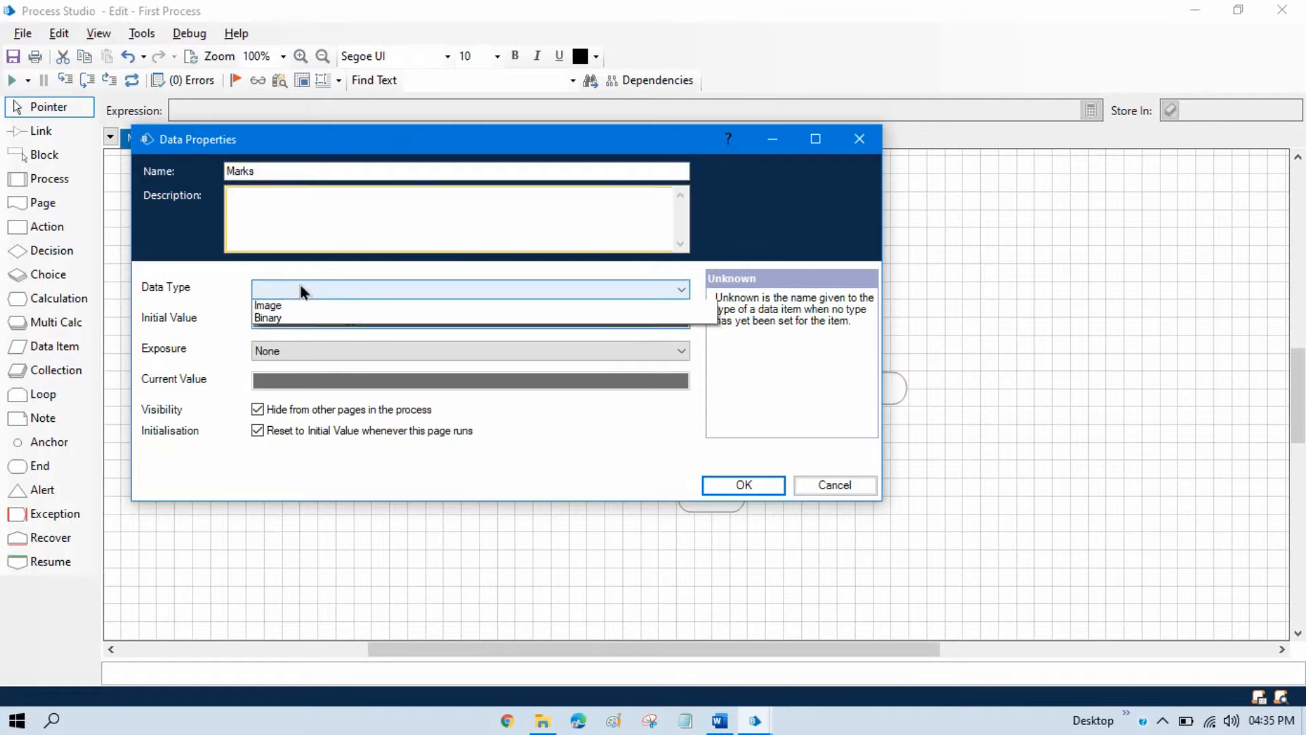
left_click(285, 344)
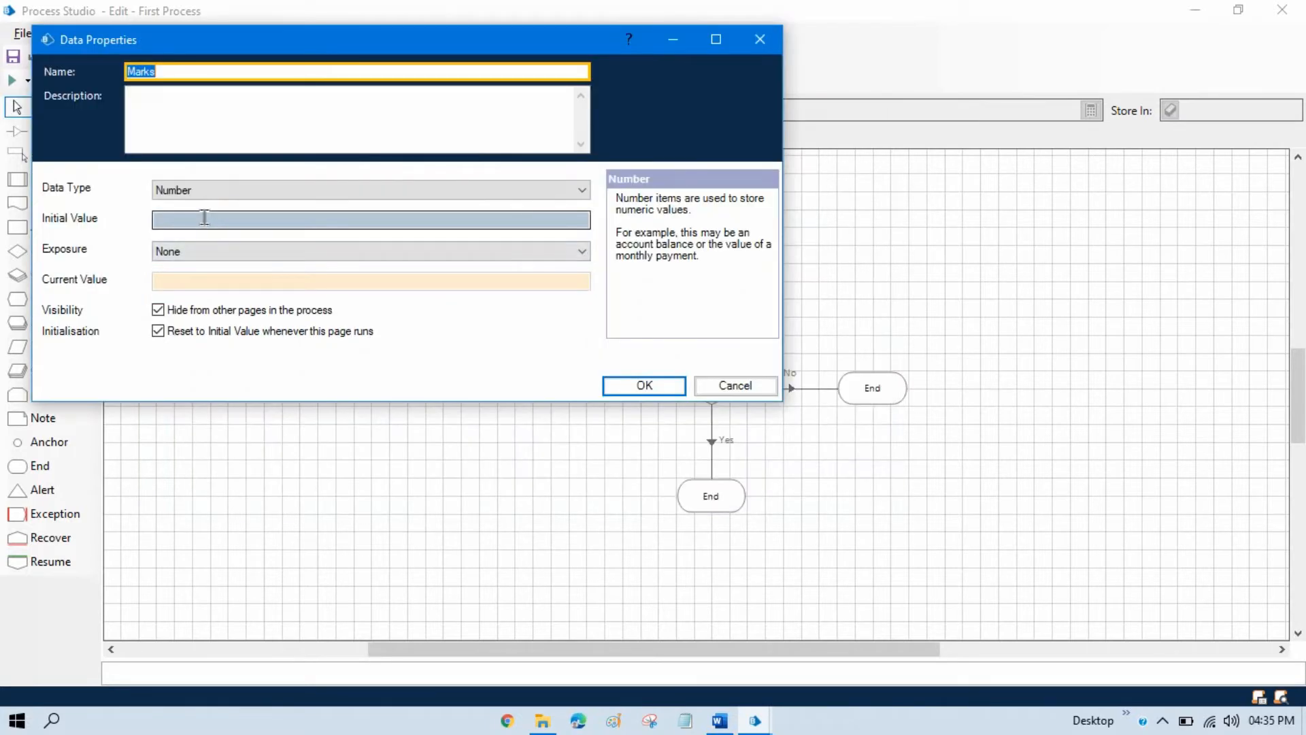
left_click(204, 217)
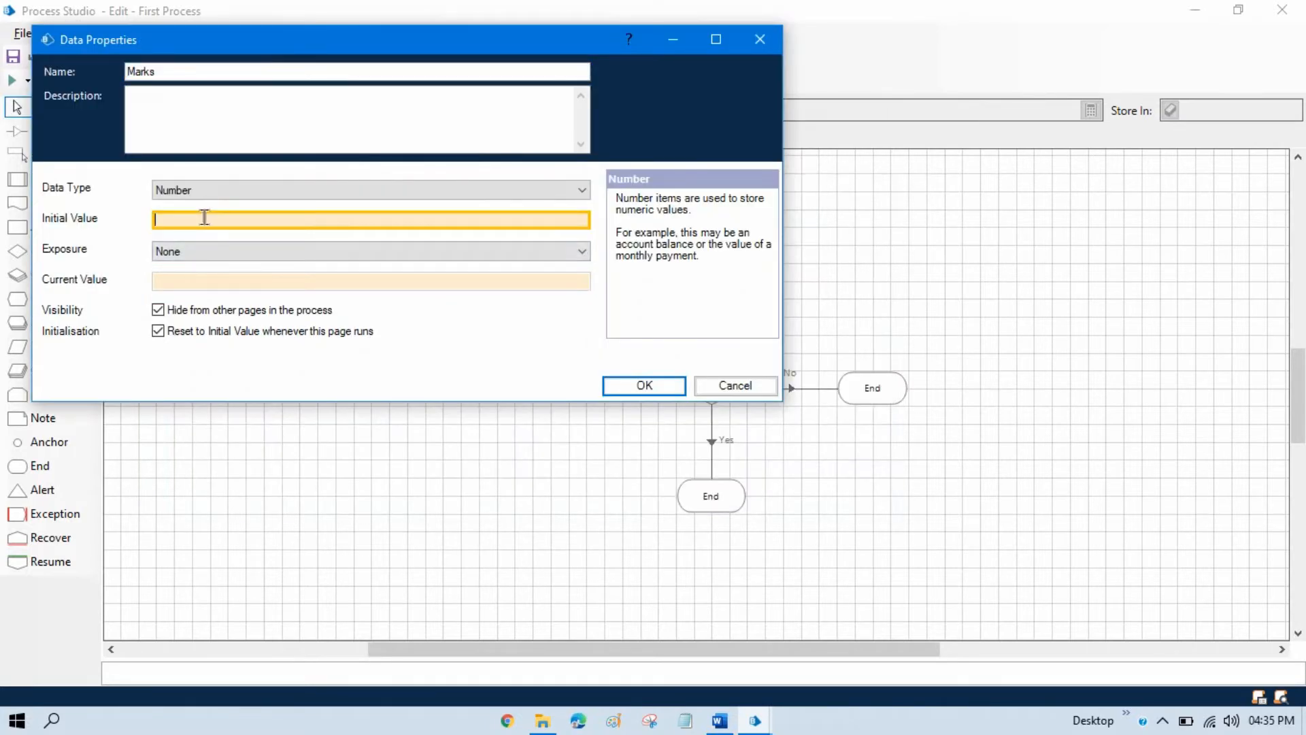
type("76")
left_click(628, 383)
left_click(630, 386)
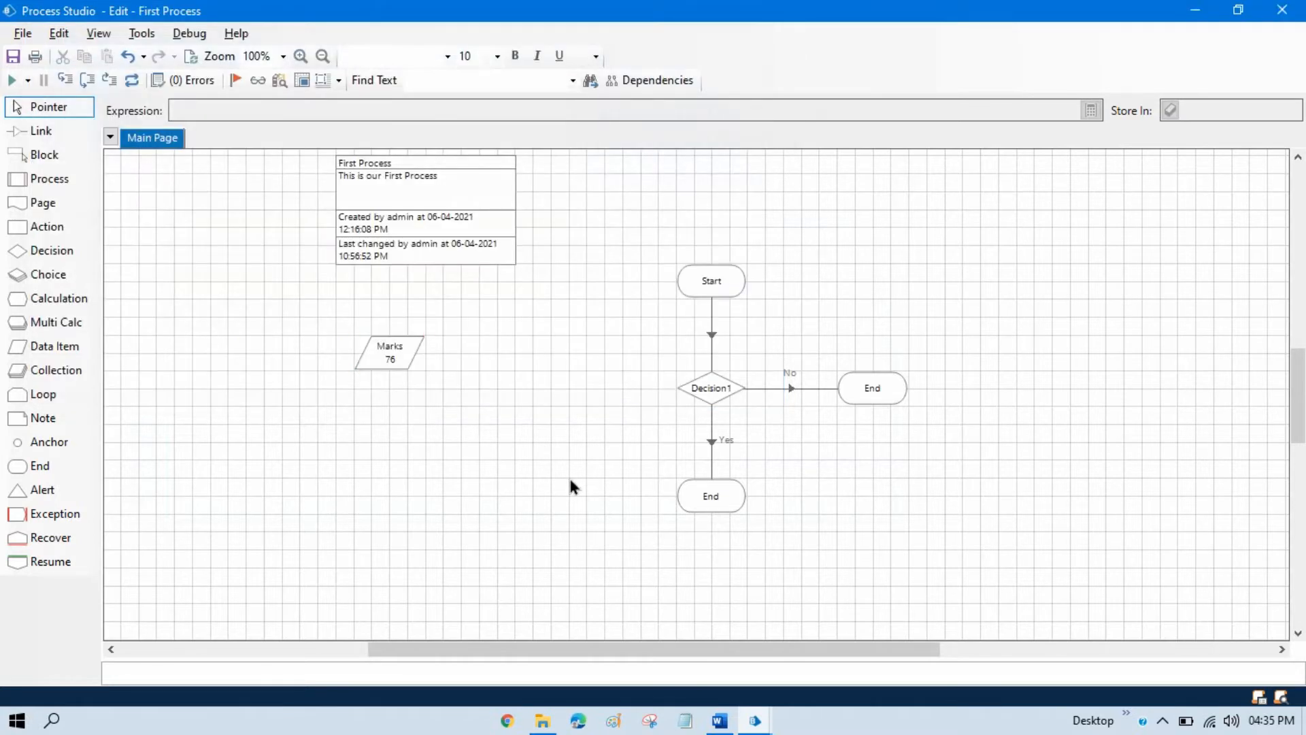
Move the Decision1 stage slightly upward and rename it Distinction.
mouse_move(731, 388)
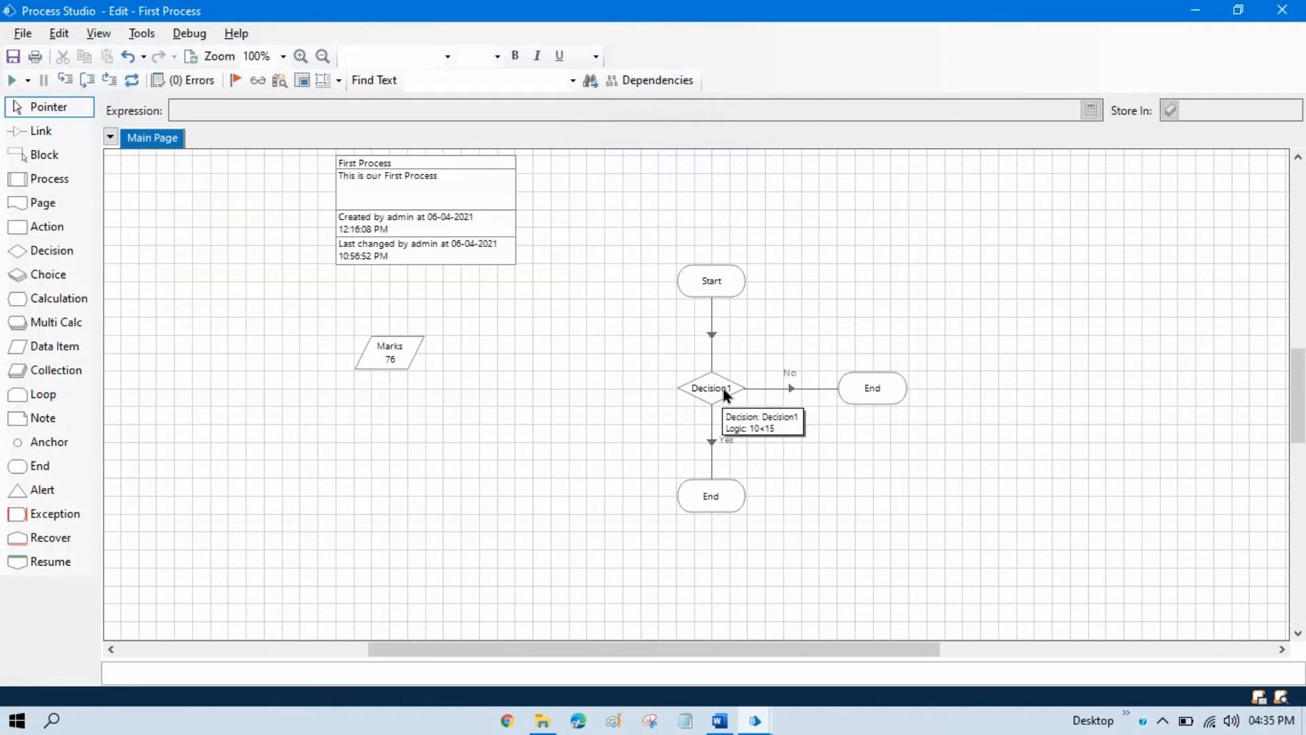
mouse_move(721, 389)
left_mouse_down()
mouse_move(718, 354)
mouse_move(717, 374)
left_mouse_up()
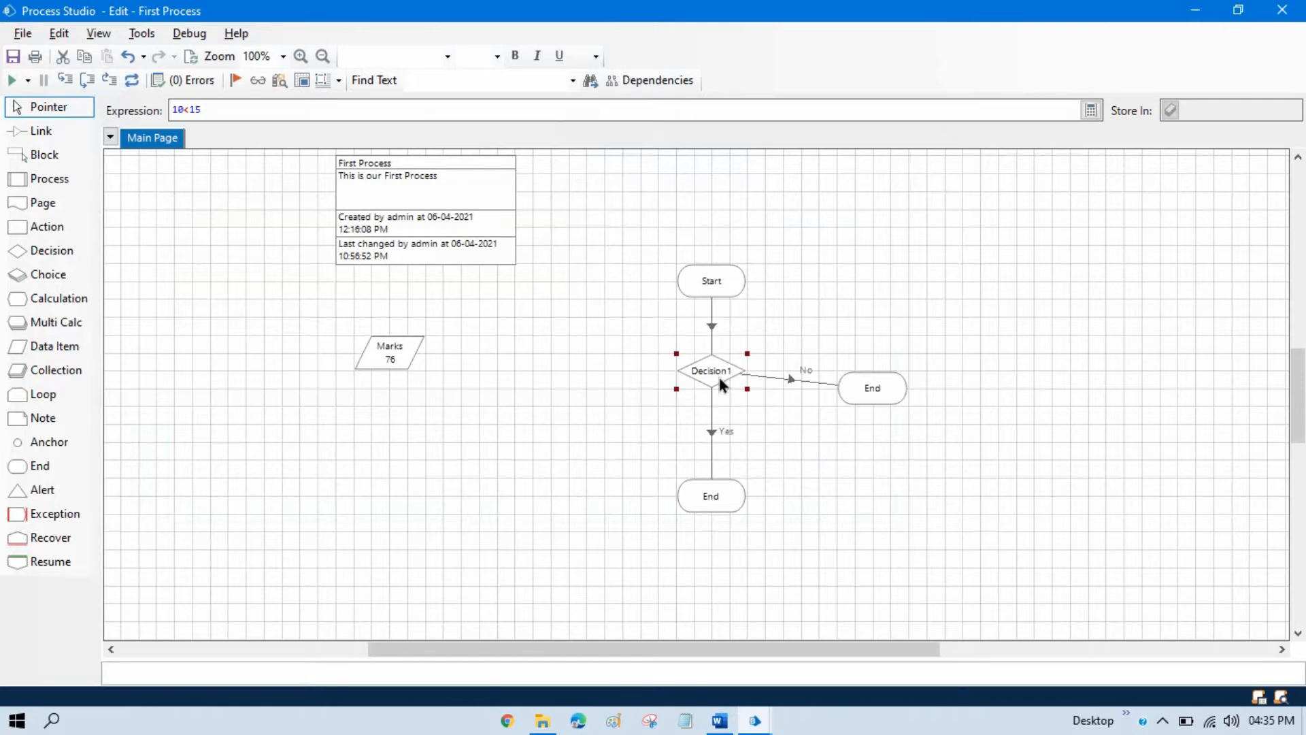
double_click(717, 374)
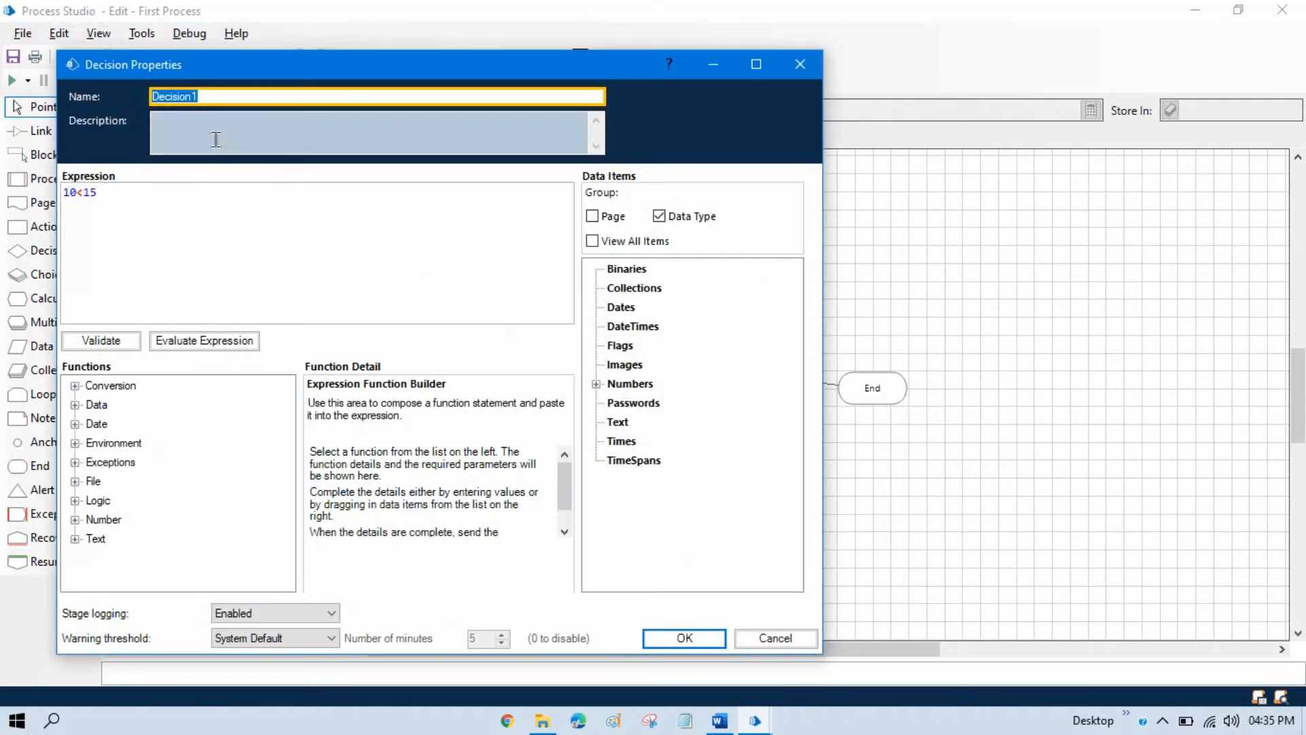
key("BackSpace")
type("Distion")
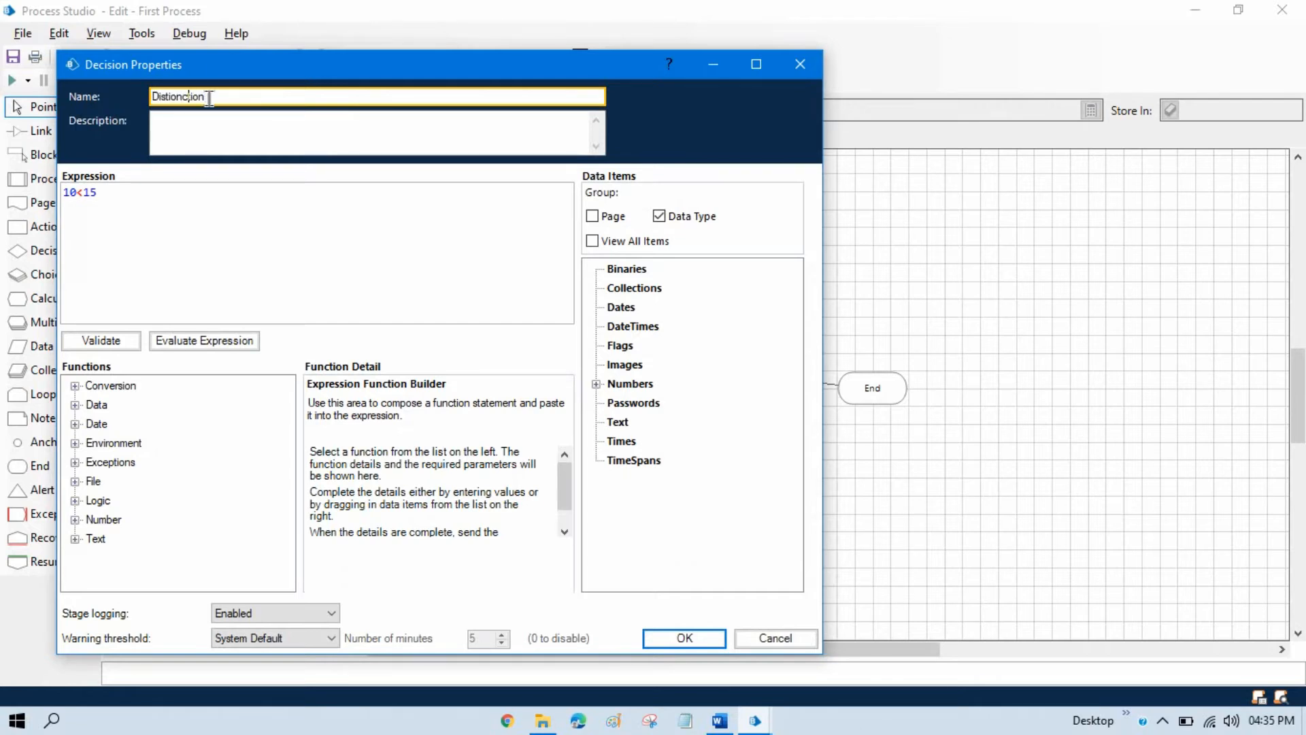
key("BackSpace")
Replace the decision's expression with [Marks]>=75, using the Marks data item, and validate it.
key("ctrl+a")
key("ctrl+c")
left_click_drag(392, 221, 20, 213)
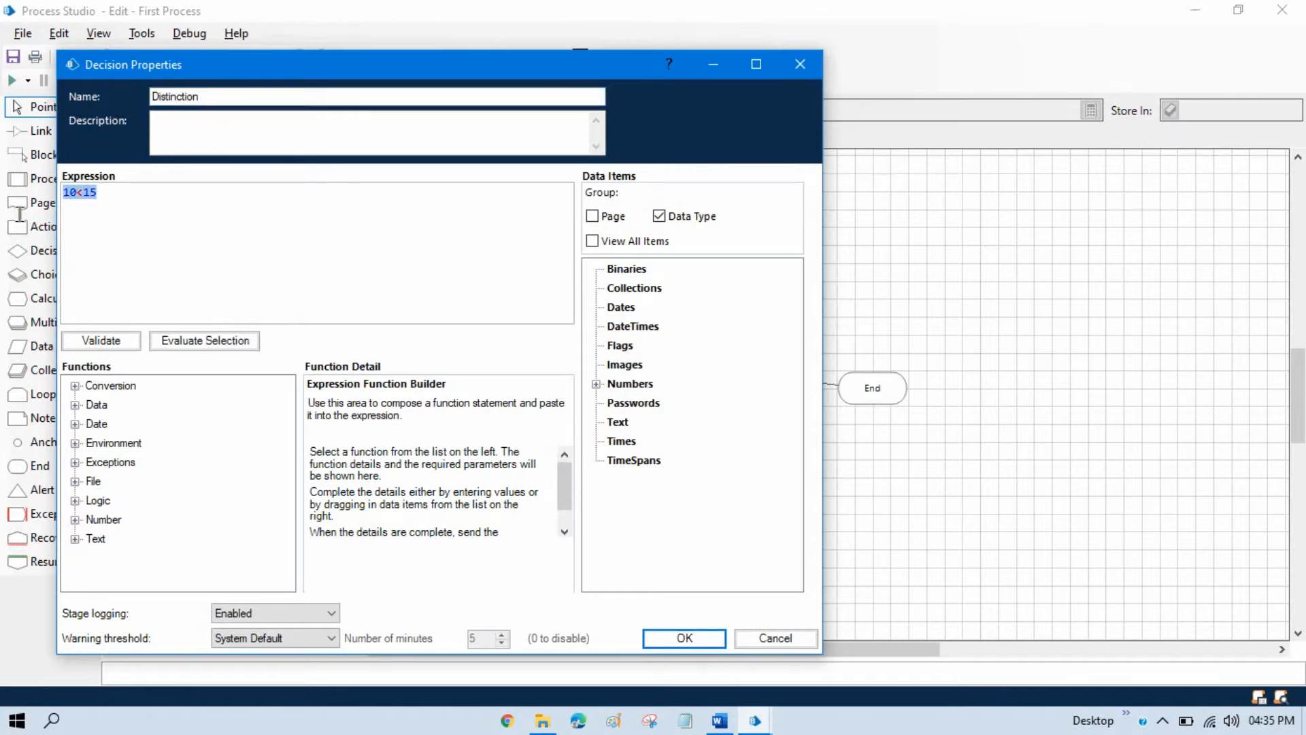
key("Delete")
left_click(596, 384)
left_click_drag(640, 402, 189, 211)
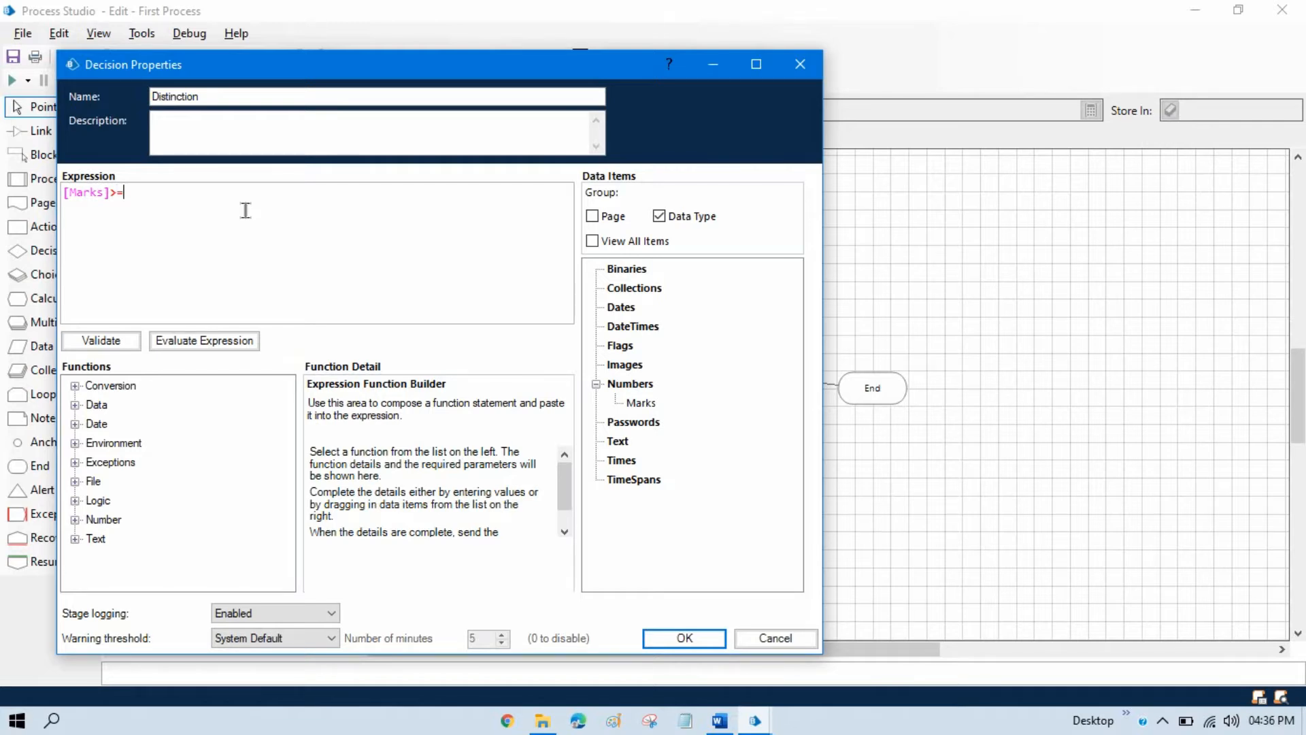
type(">=75")
left_click(110, 341)
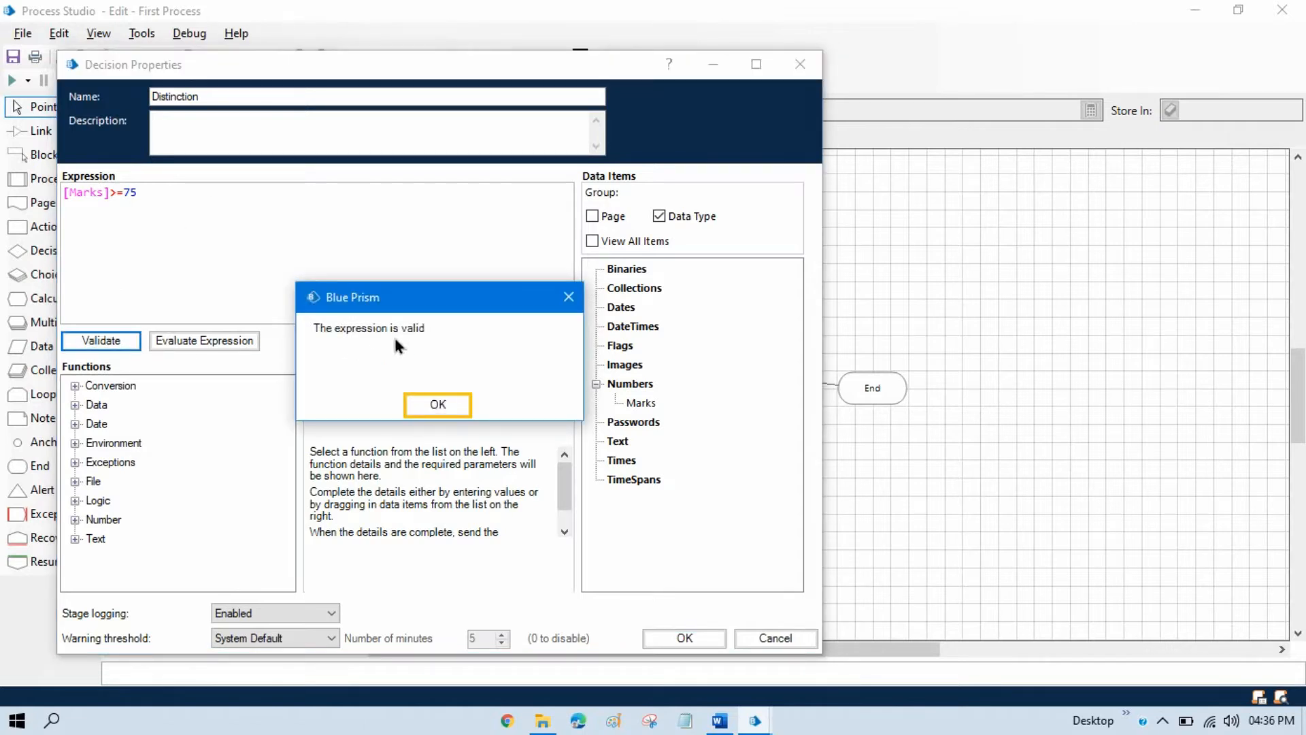
left_click(435, 404)
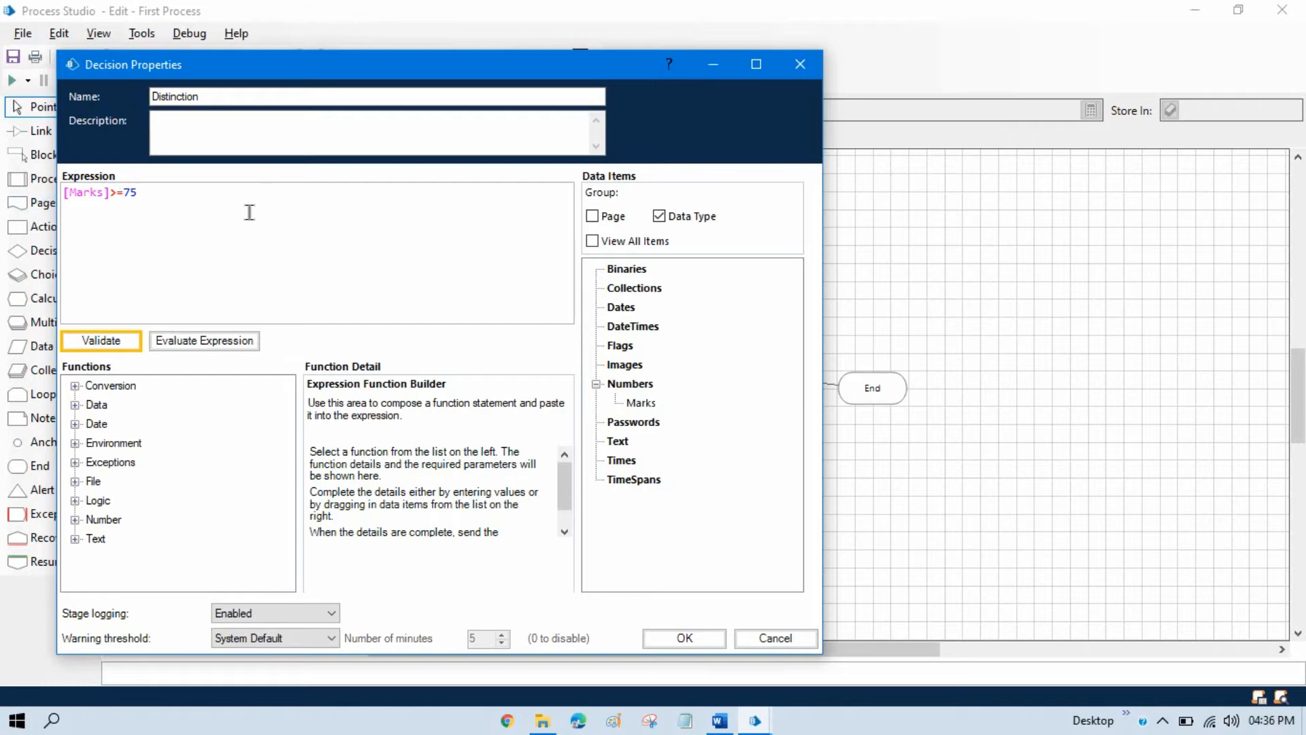
Rebuild the Distinction decision's expression as [Marks] >= 76 using the Greater than or equal logic function, and apply it.
left_click_drag(248, 210, 4, 178)
key("Delete")
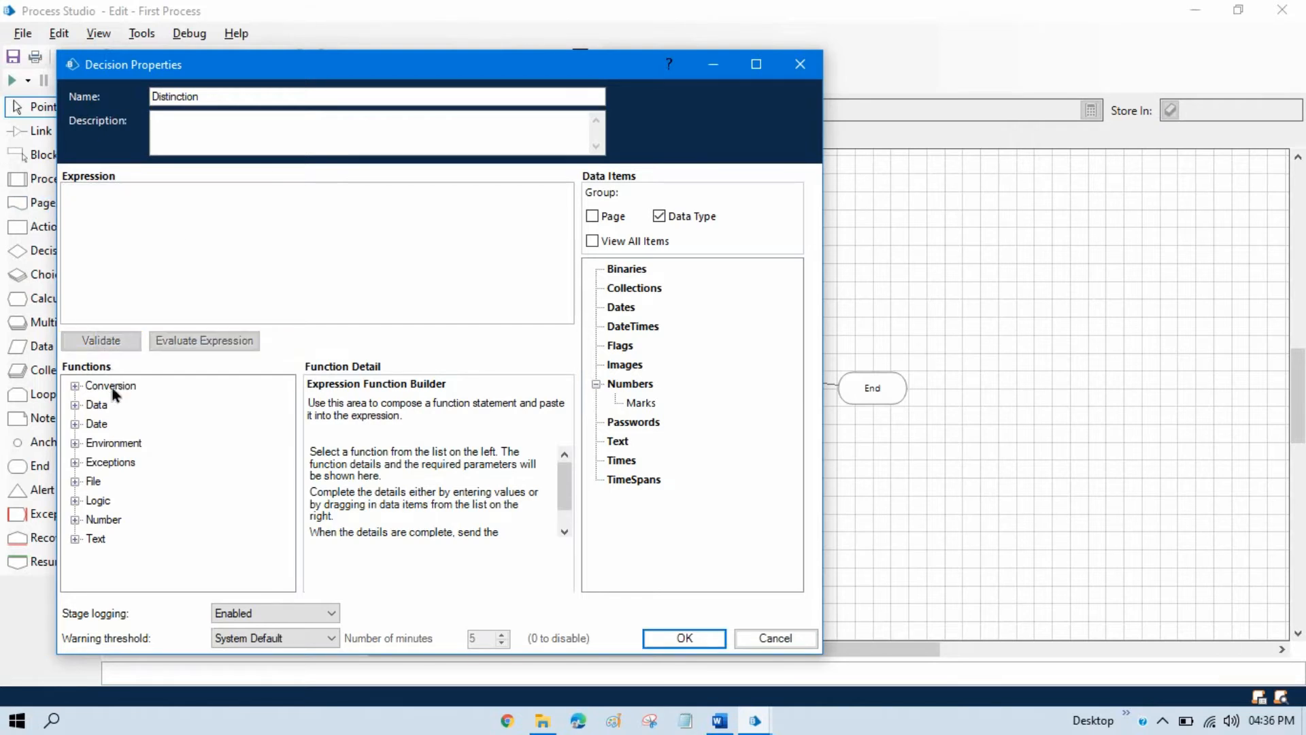
left_click(75, 501)
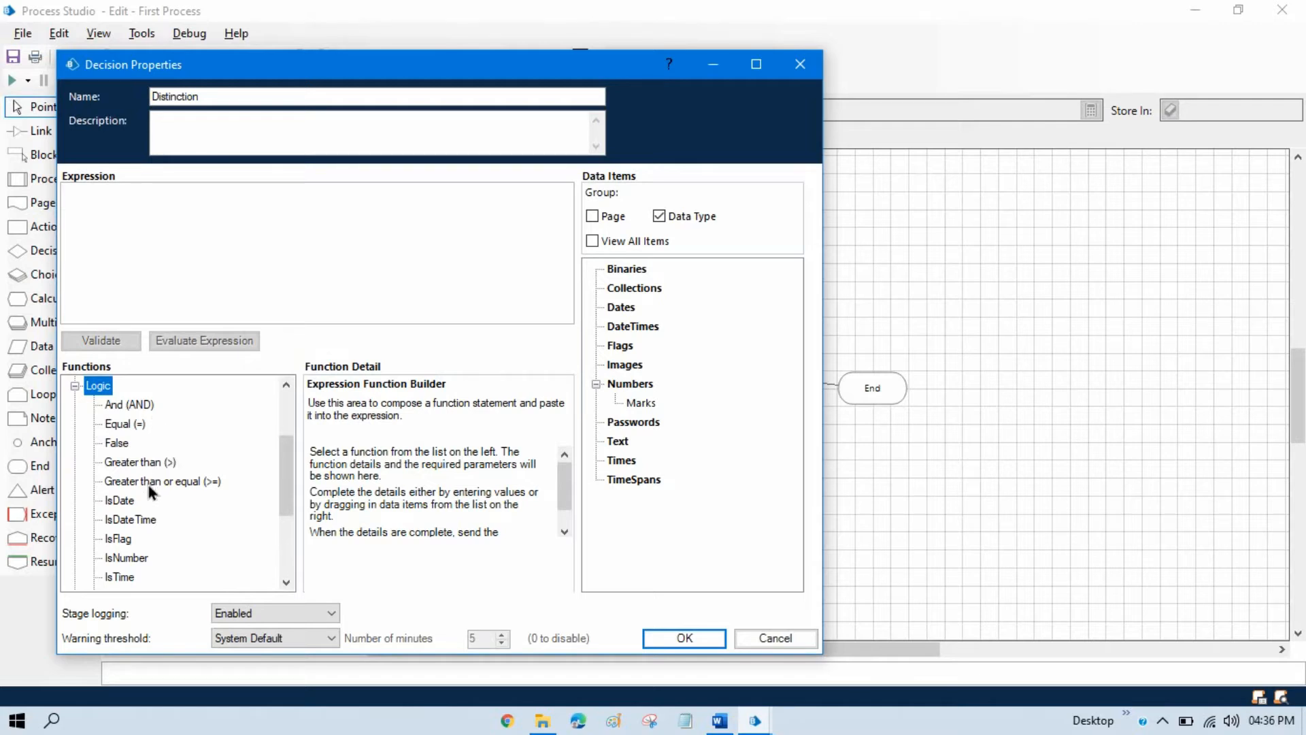
left_click(186, 481)
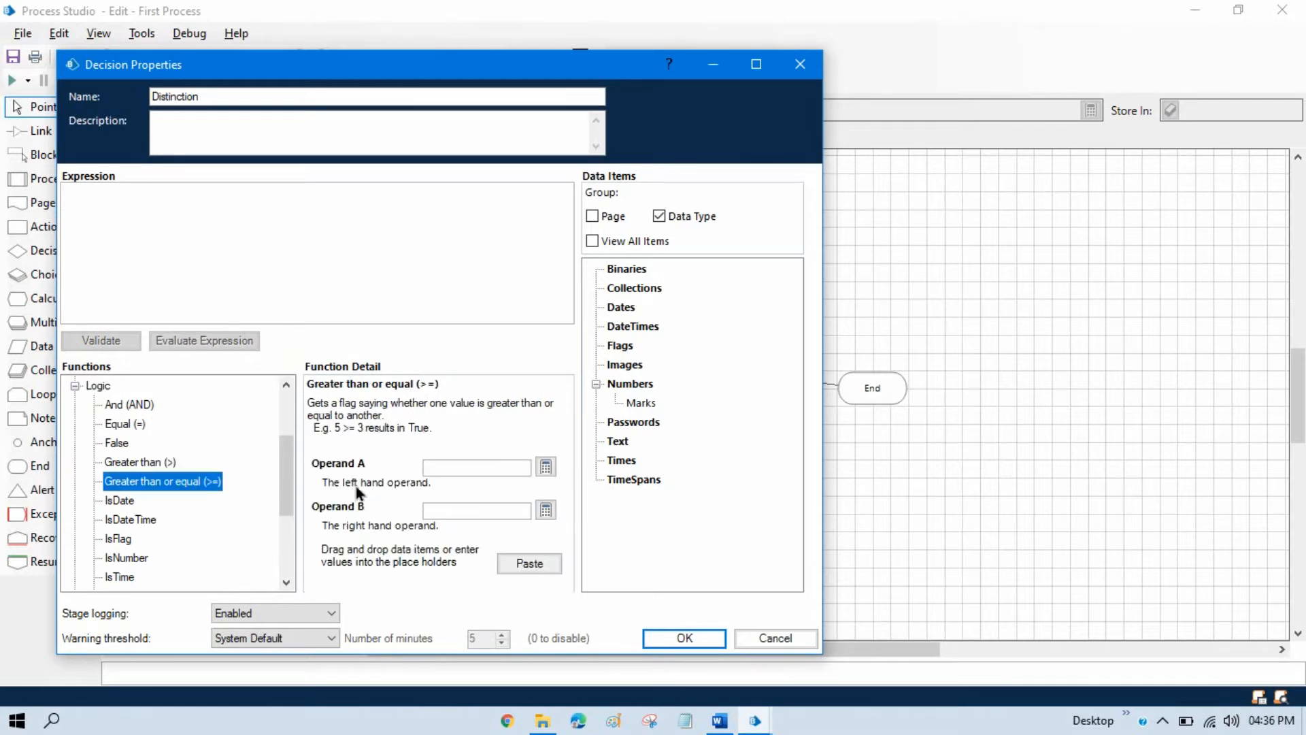
left_click(484, 468)
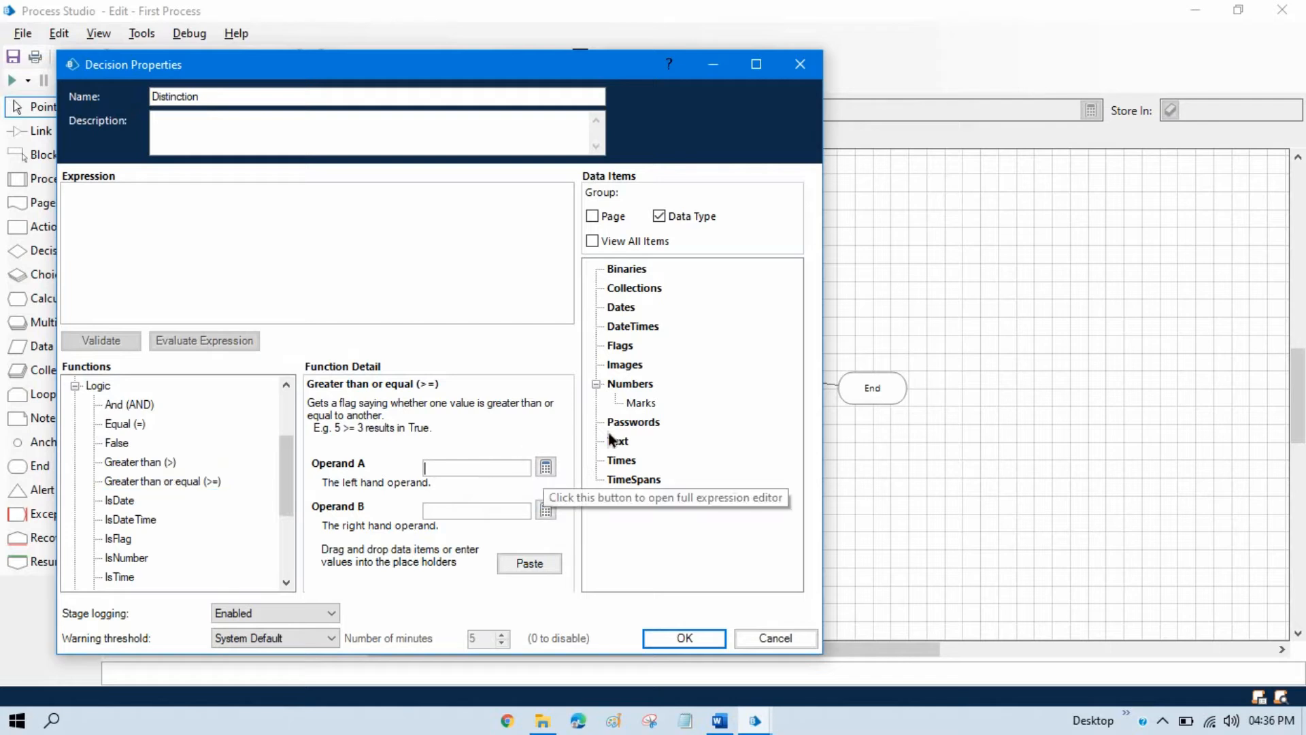
left_click_drag(642, 403, 458, 475)
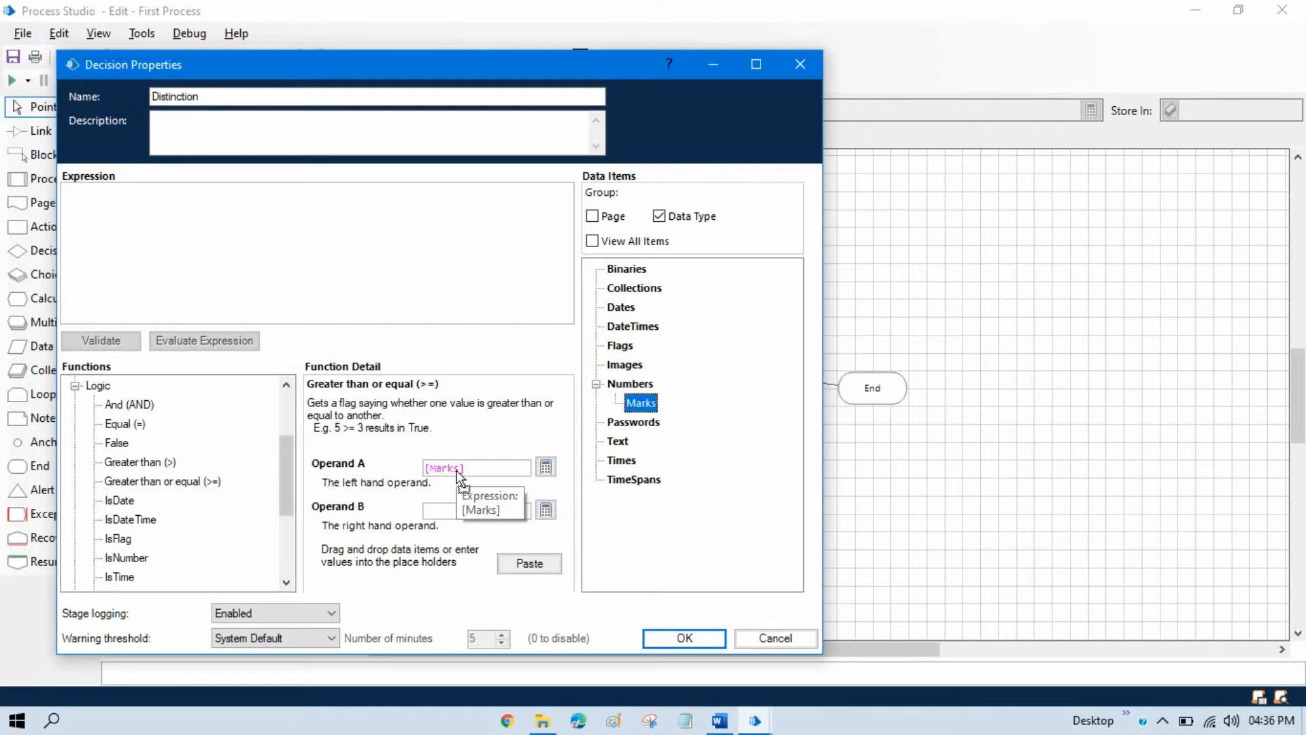
left_click(439, 512)
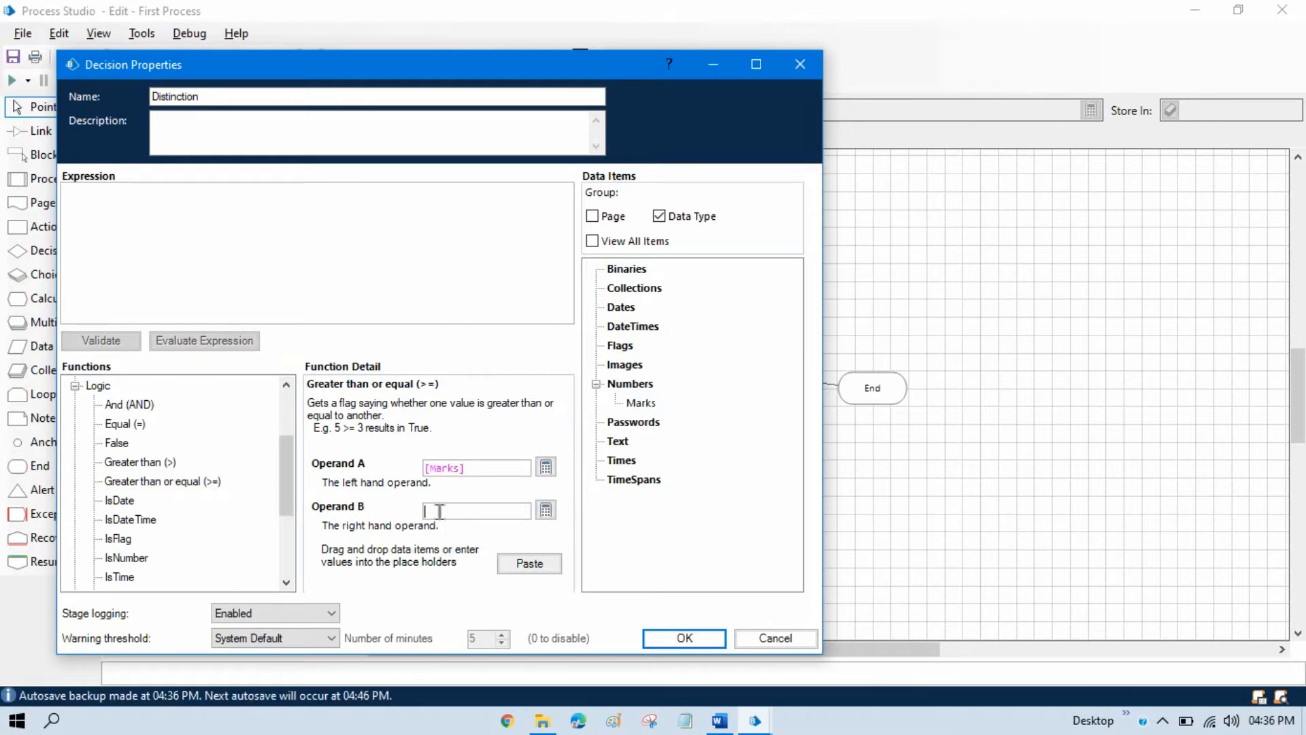
type("76")
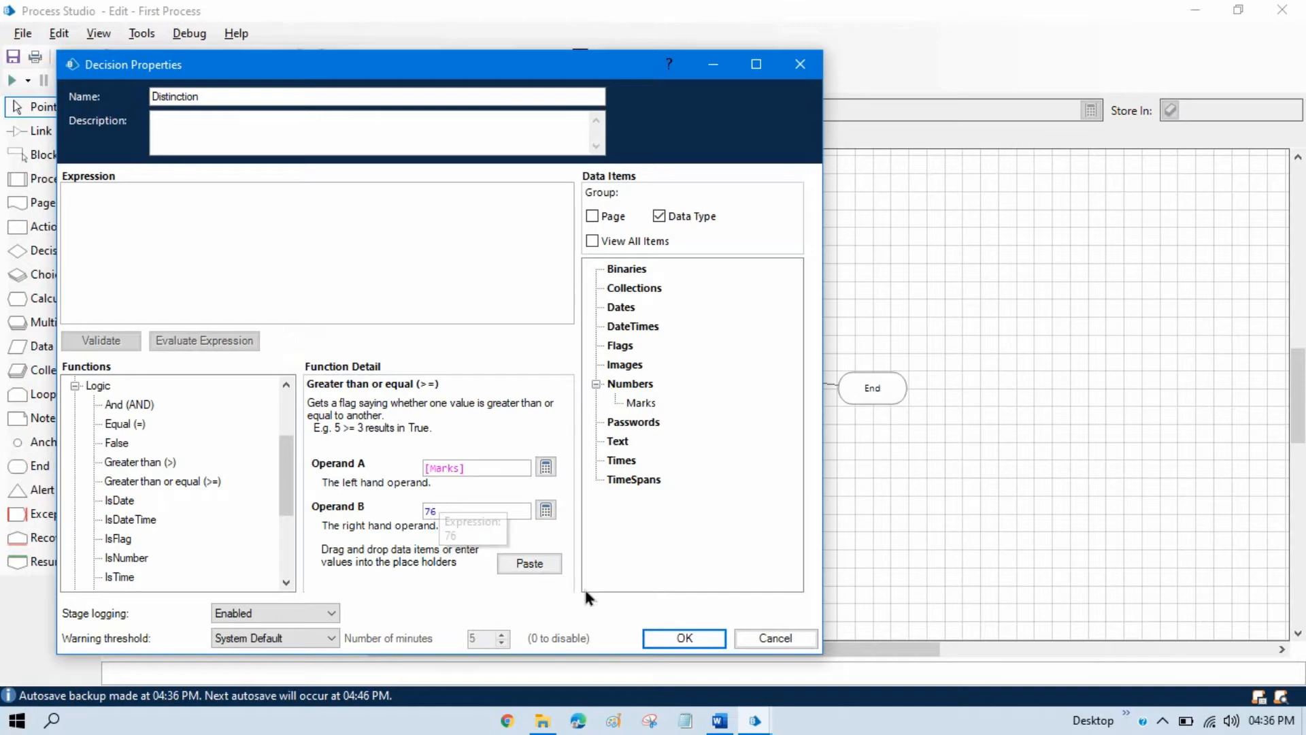
left_click(549, 570)
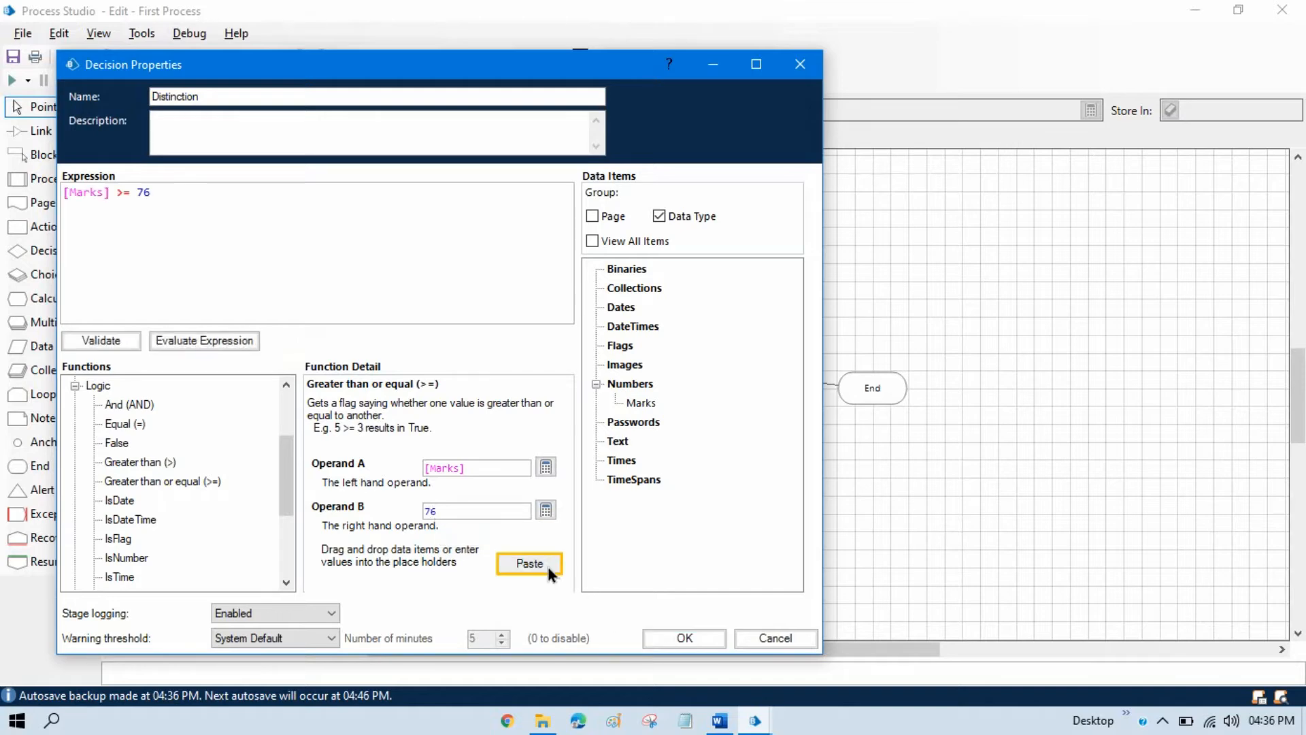
left_click(704, 639)
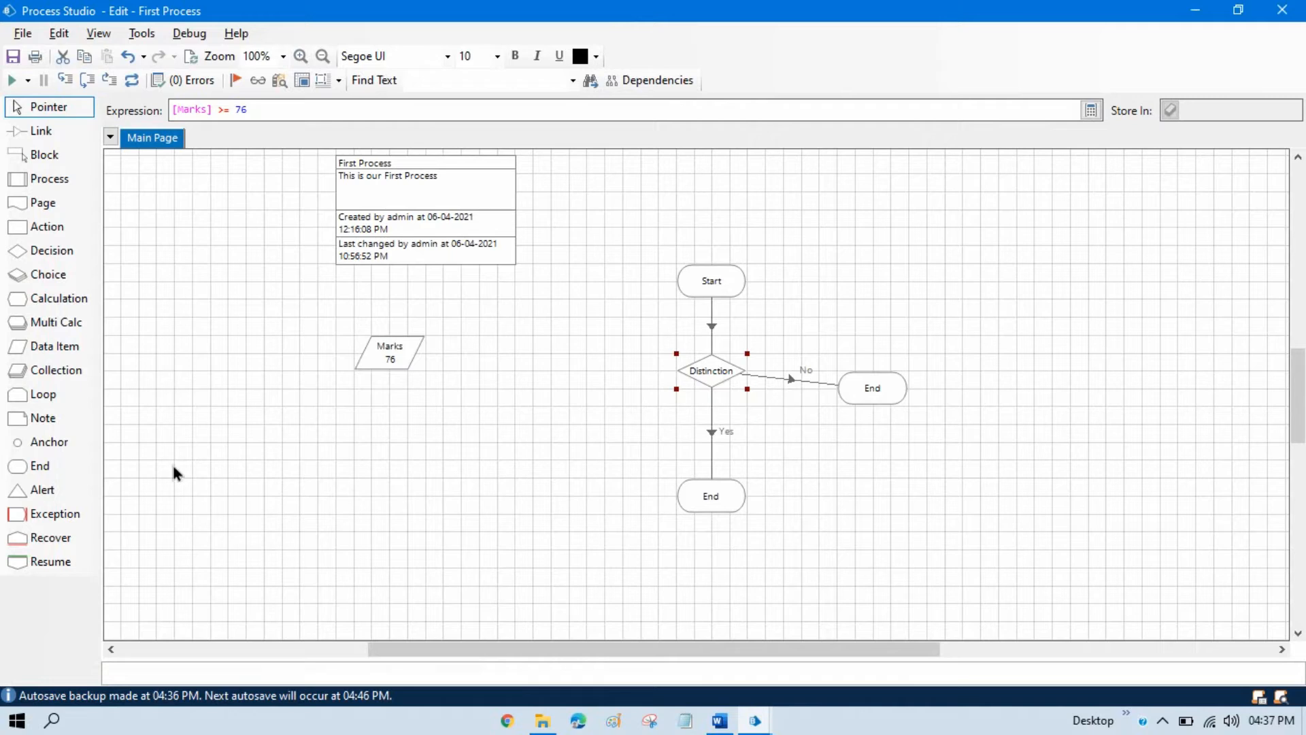
Add a Calculation stage beside the Distinction decision, link the decision to it, and switch that link to the Yes branch.
left_click_drag(79, 309, 586, 373)
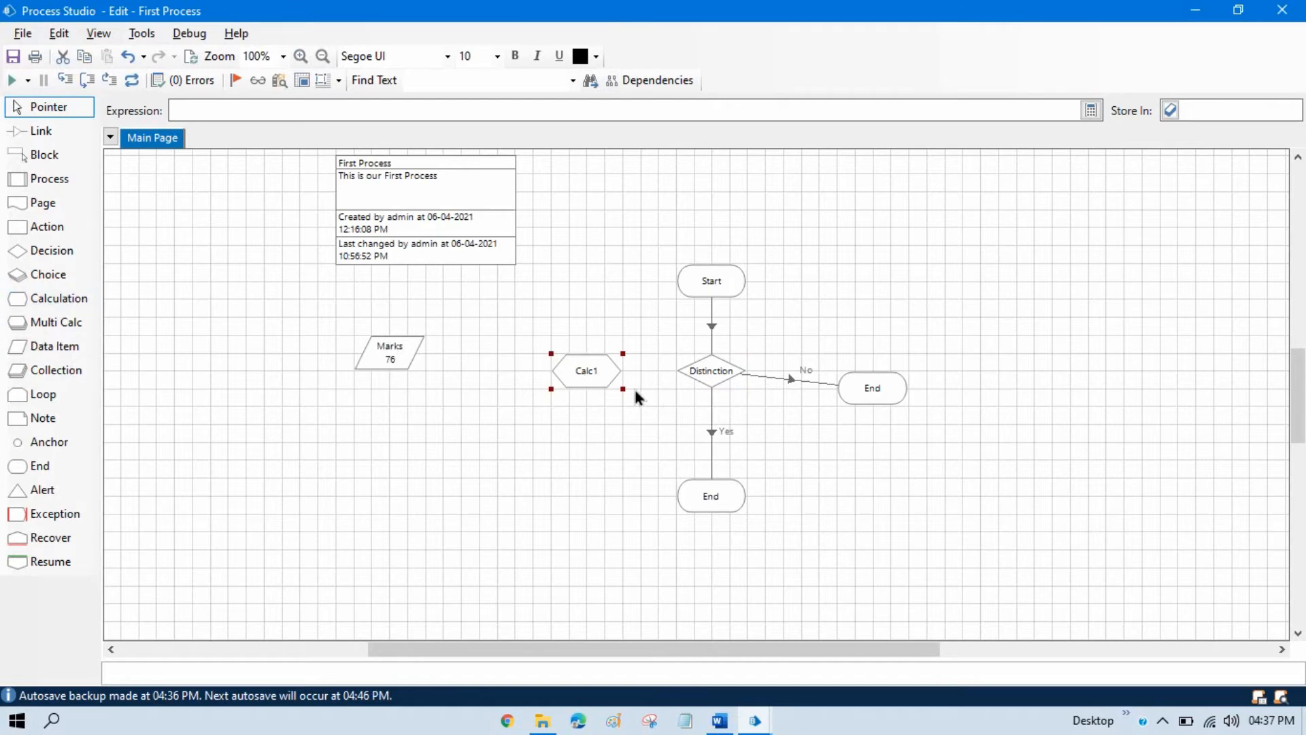
left_click(45, 131)
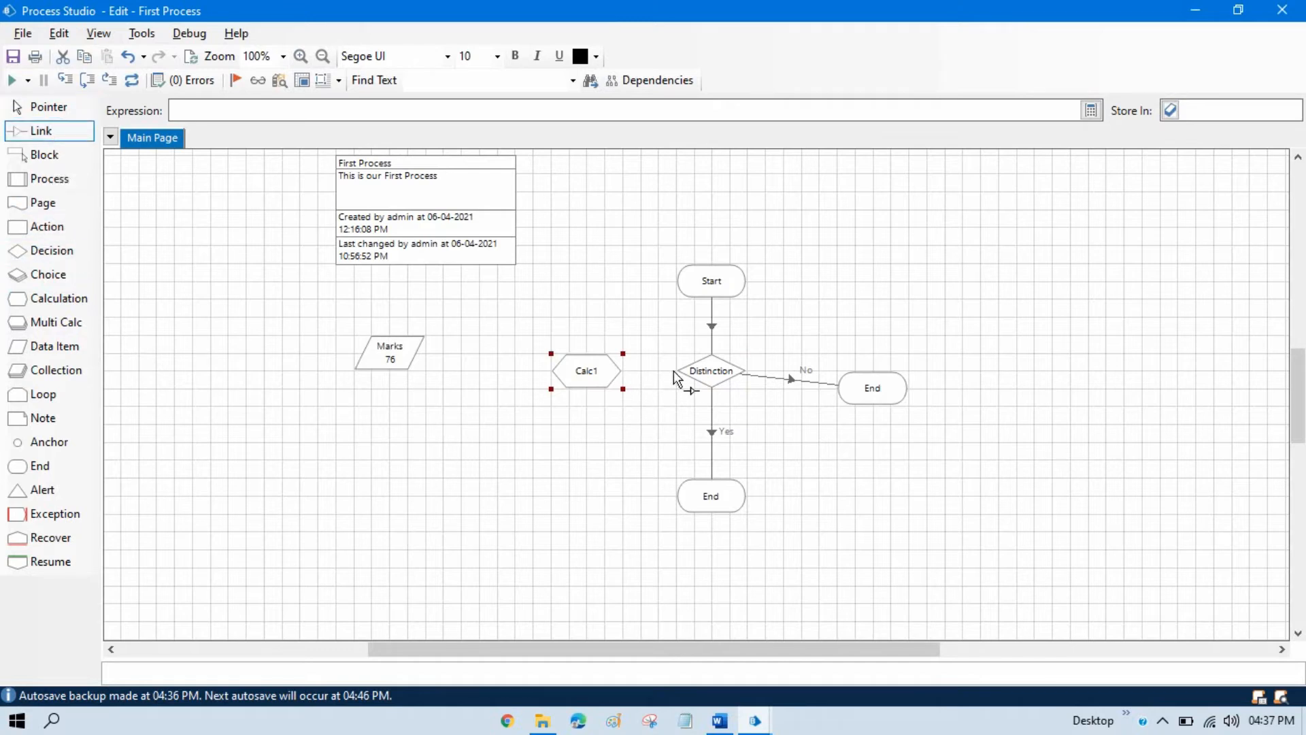
left_click_drag(674, 378, 608, 373)
right_click(651, 371)
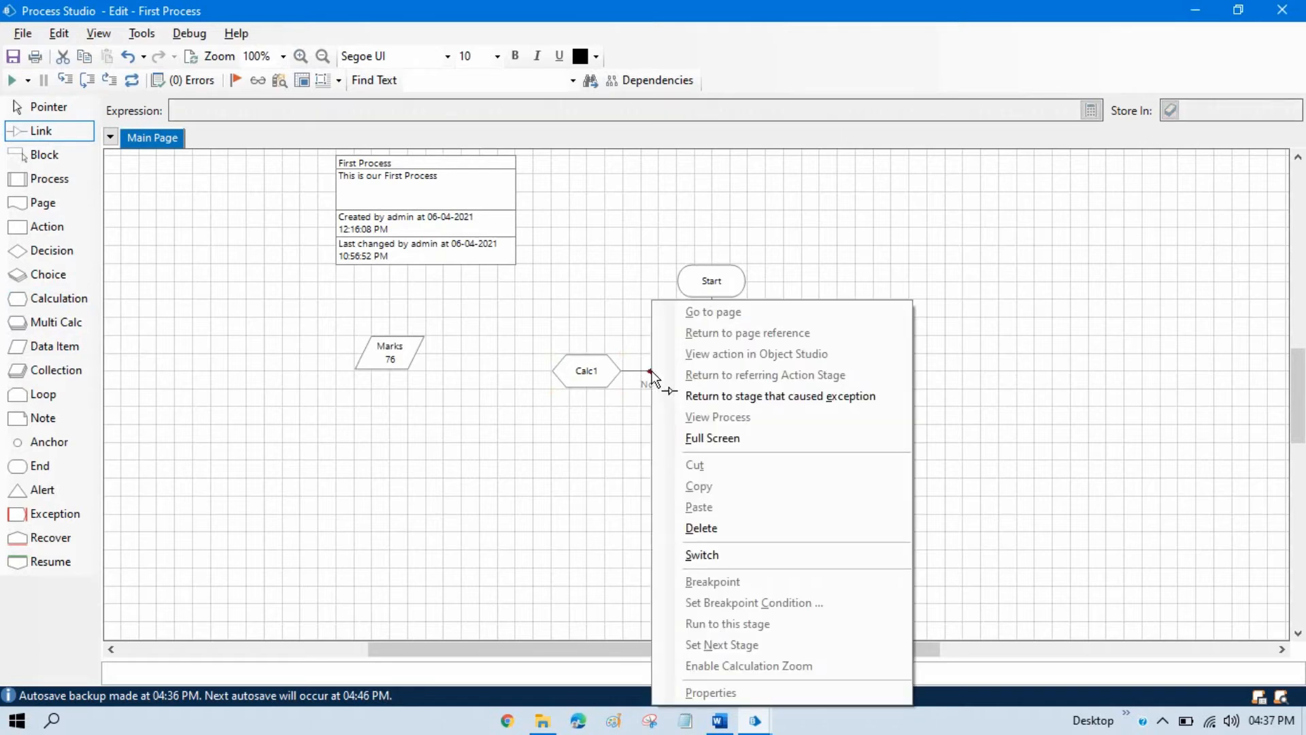
left_click(709, 557)
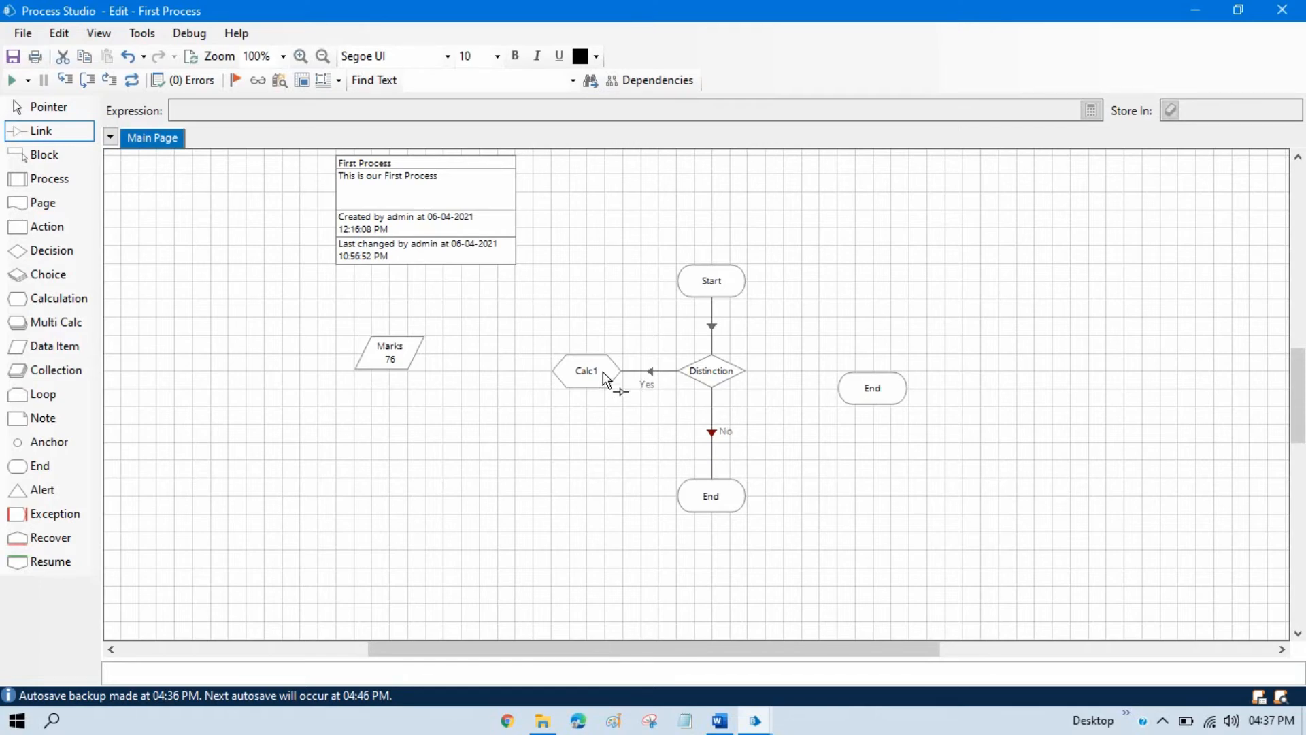
Name the new calculation Distinction and set its expression to "You got Distinction!!".
double_click(585, 372)
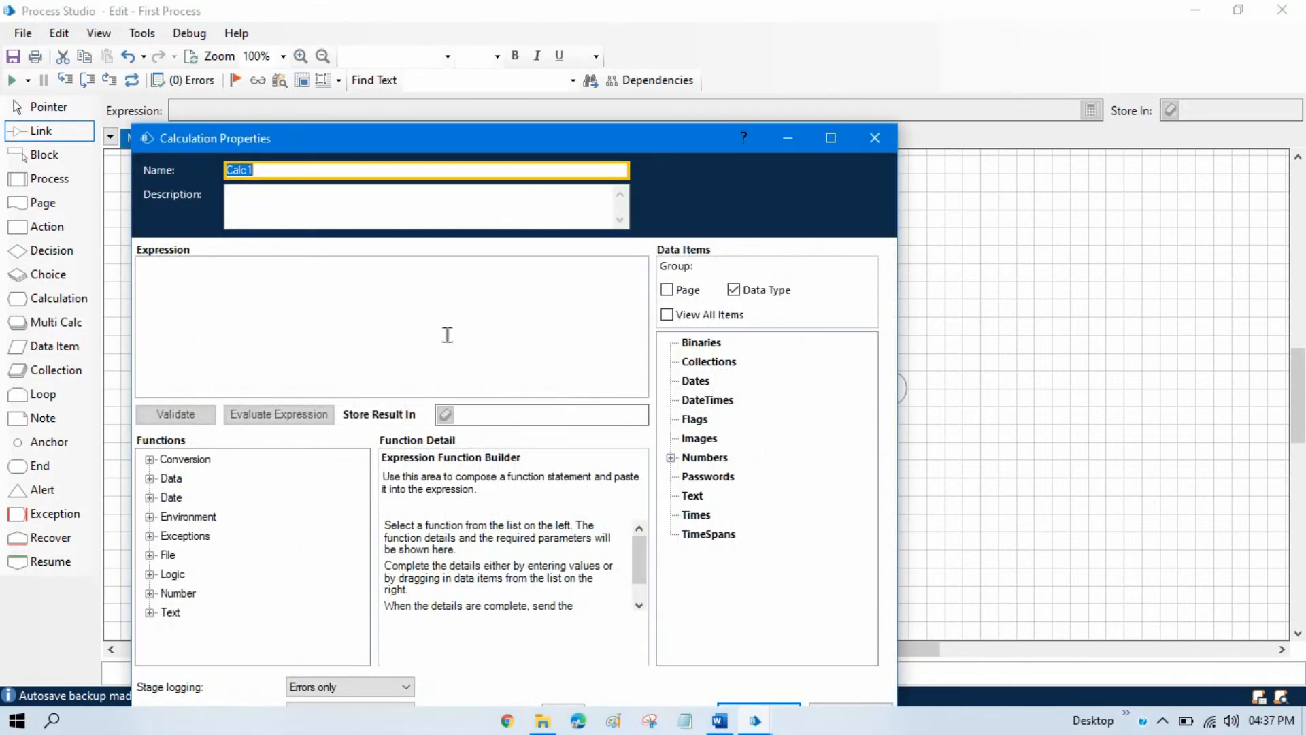
key("ctrl+v")
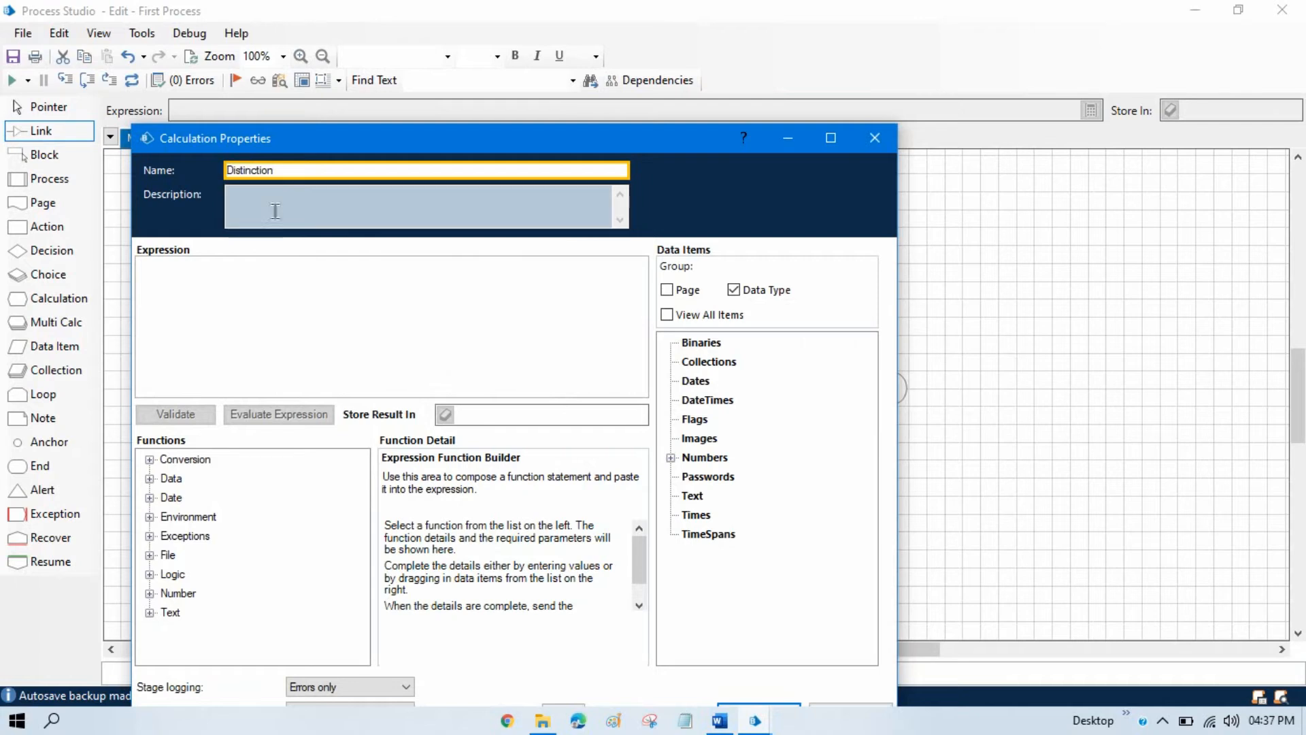
left_click(222, 280)
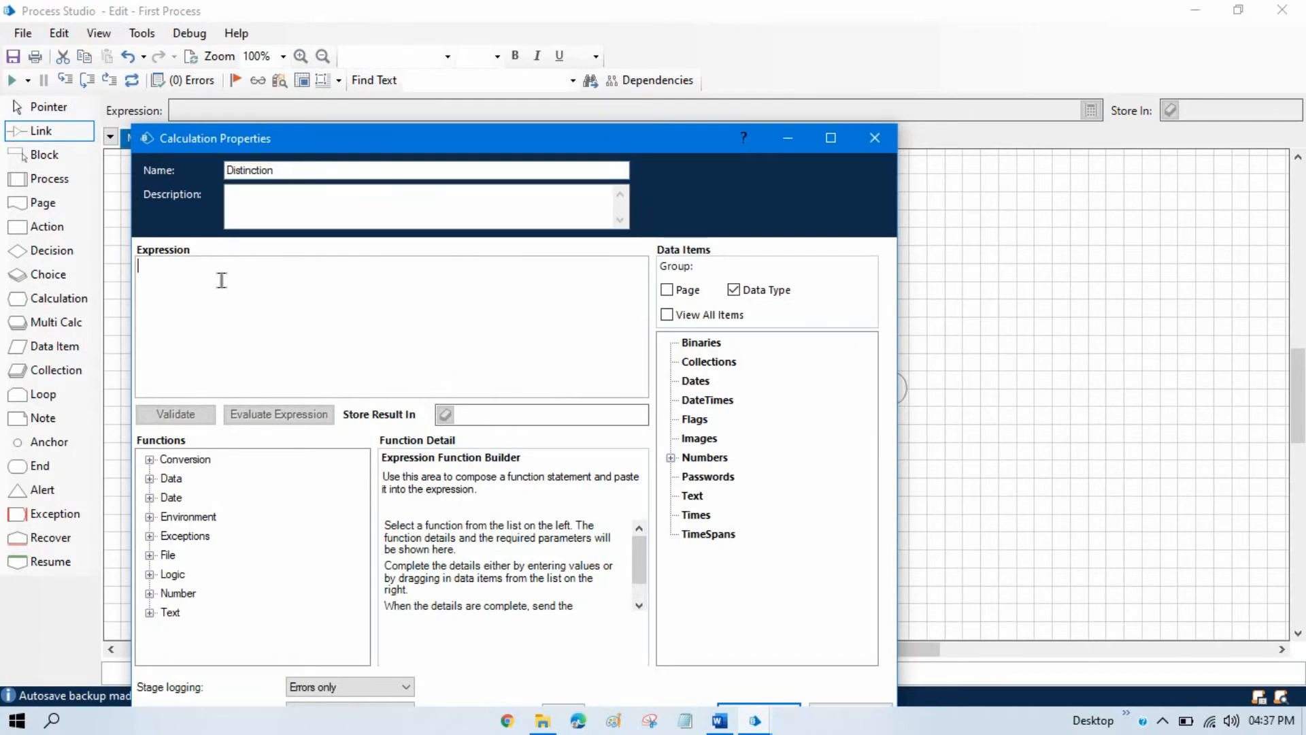
type("\"You ")
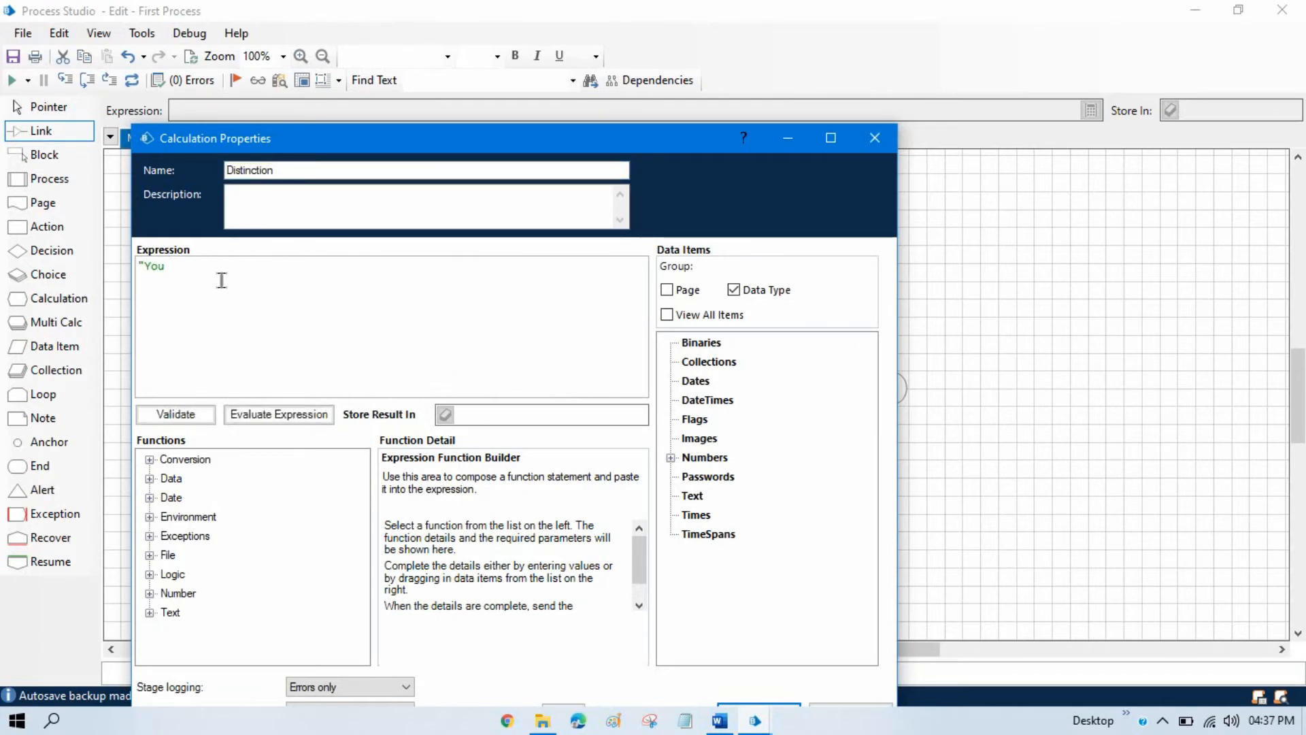
type("got Dis")
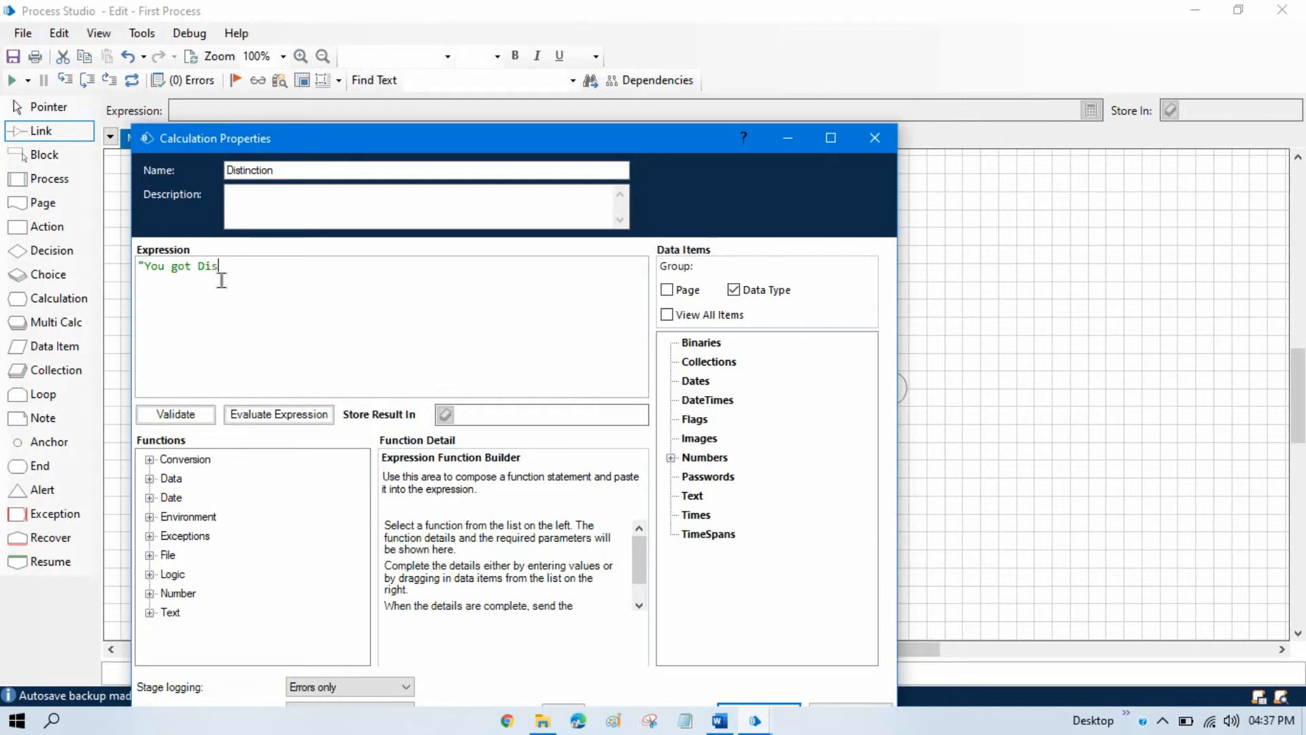
type("t")
key("BackSpace")
type("ion")
key("BackSpace")
key("BackSpace")
key("BackSpace")
key("BackSpace")
key("BackSpace")
key("BackSpace")
key("BackSpace")
key("ctrl+v")
left_click_drag(329, 268, 83, 253)
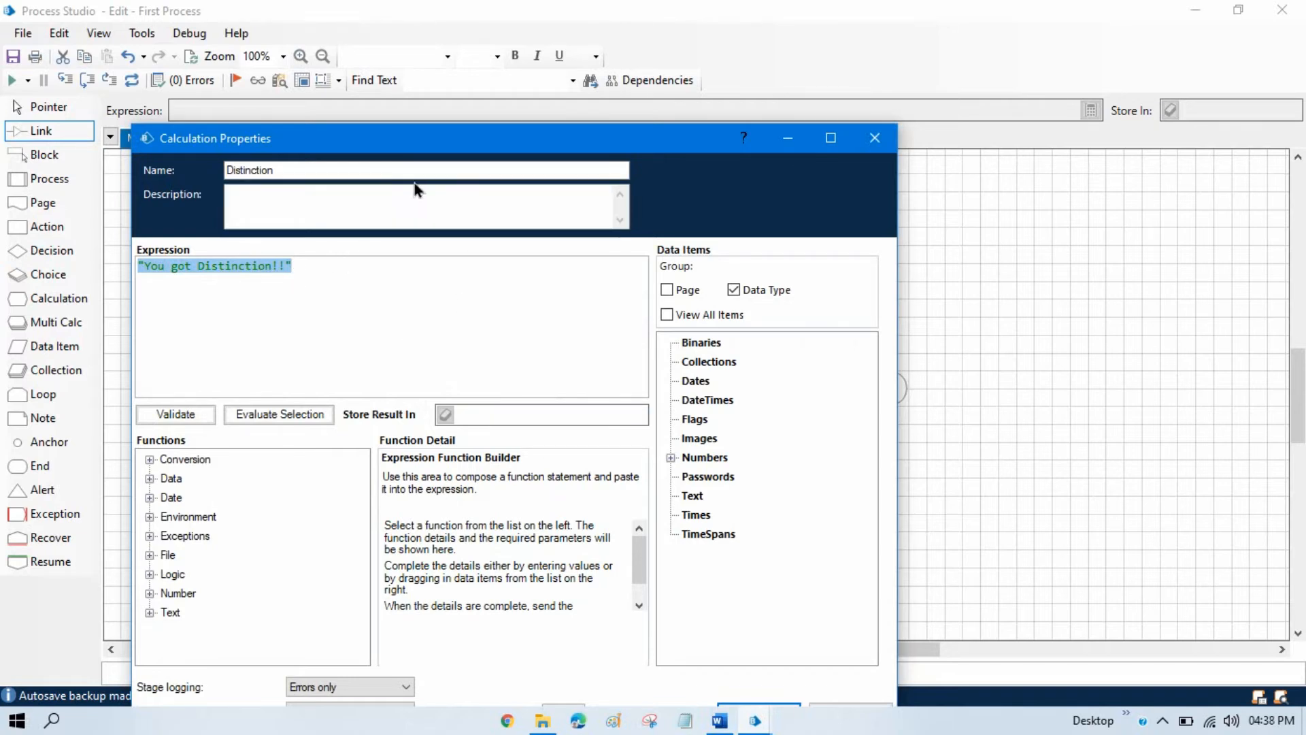
Store the calculation's result in a newly created data item named Distinction and apply the properties.
left_click_drag(443, 142, 480, 87)
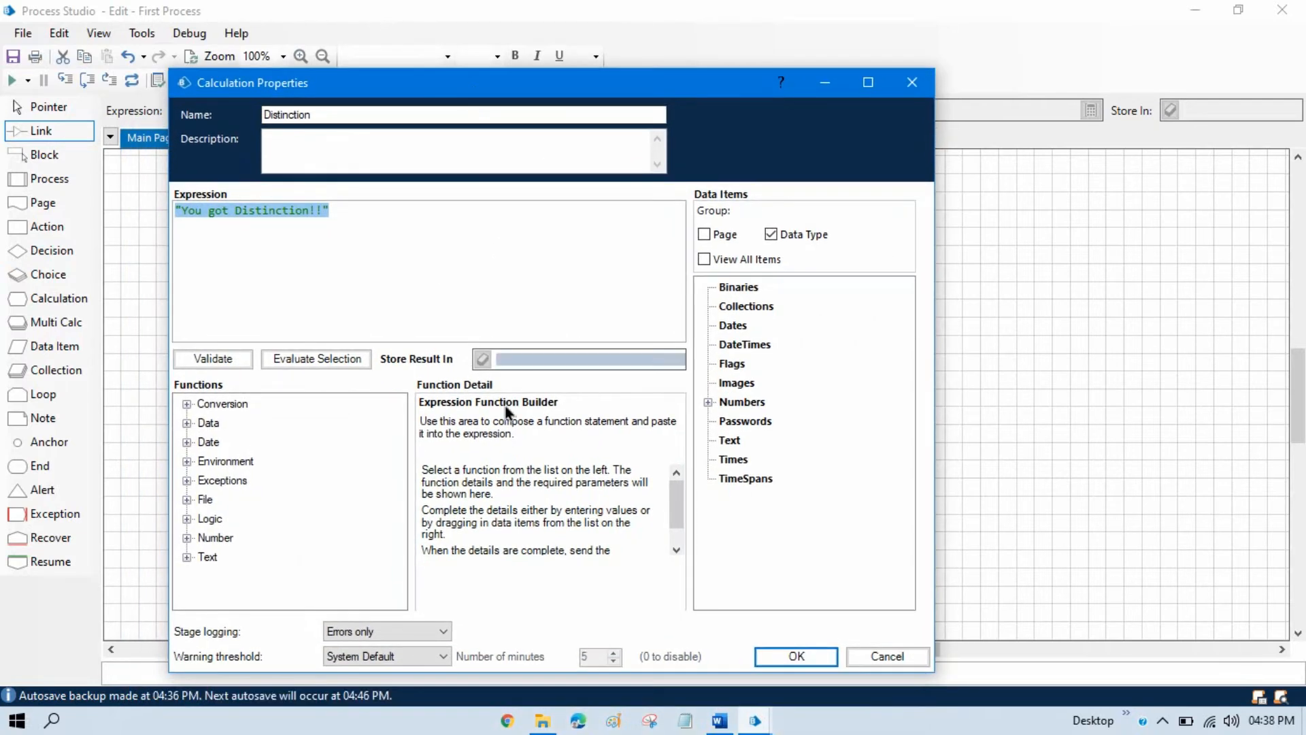
left_click(503, 362)
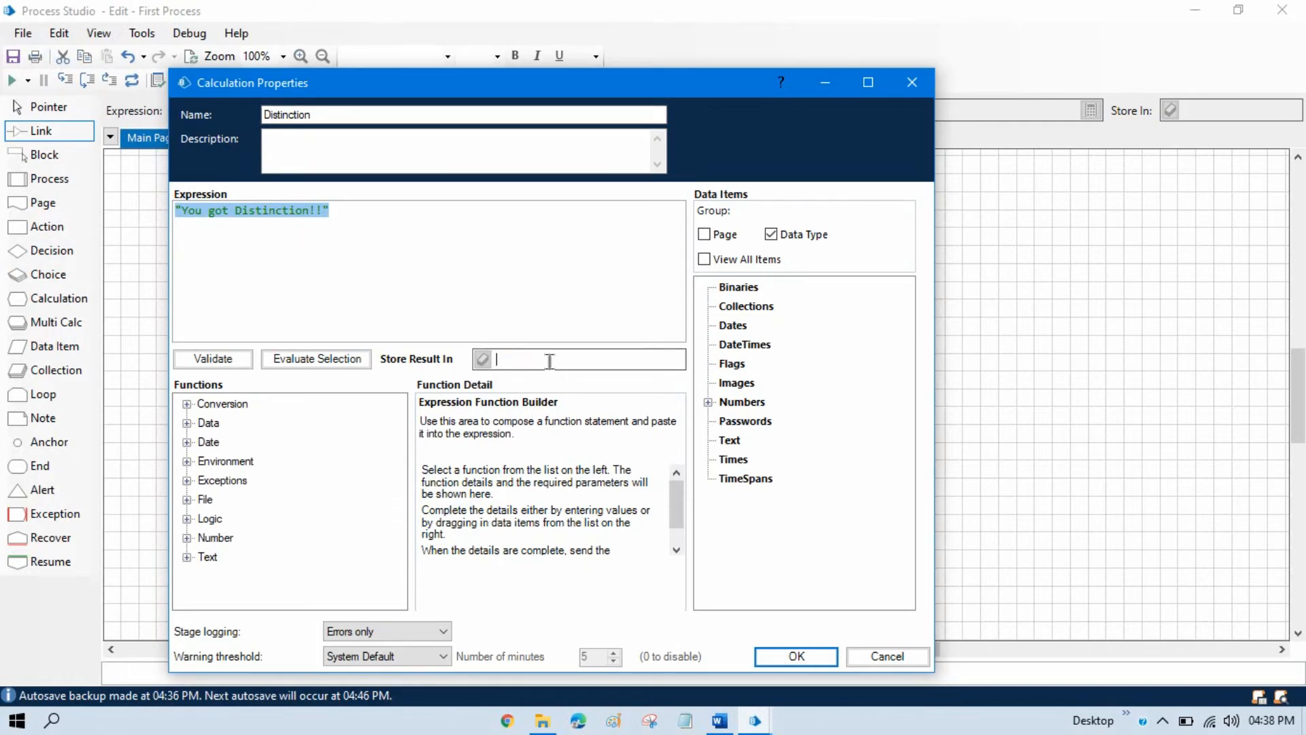
type("Distinction")
left_click(483, 360)
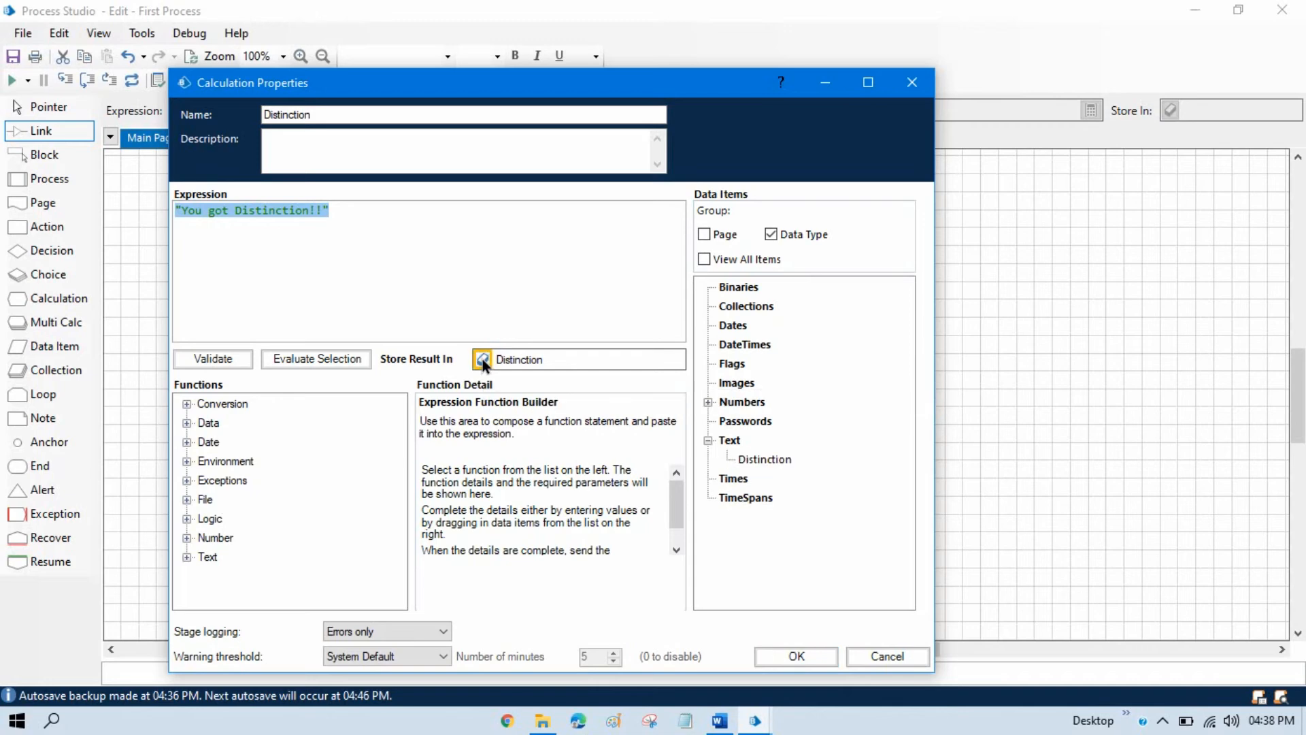
left_click(817, 654)
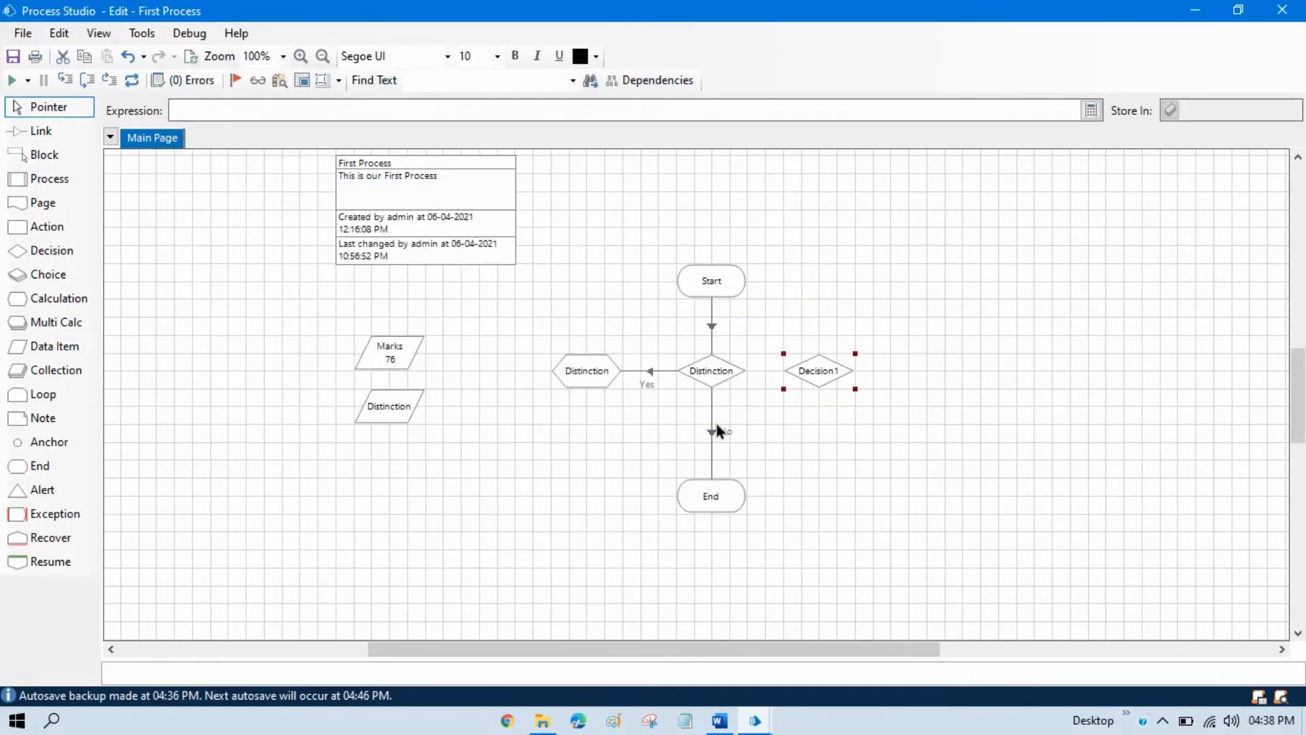
Link the Distinction decision's No branch to the Decision1 stage.
left_click(22, 130)
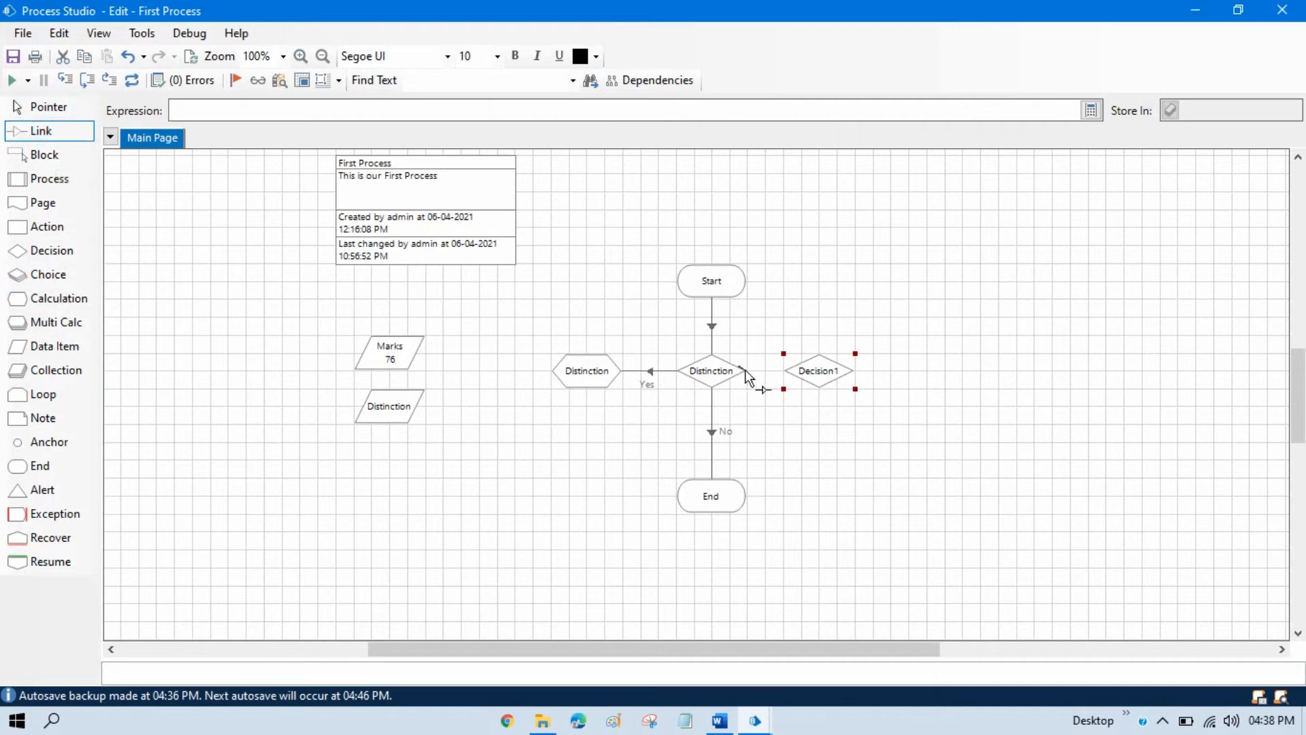
left_click_drag(745, 369, 817, 391)
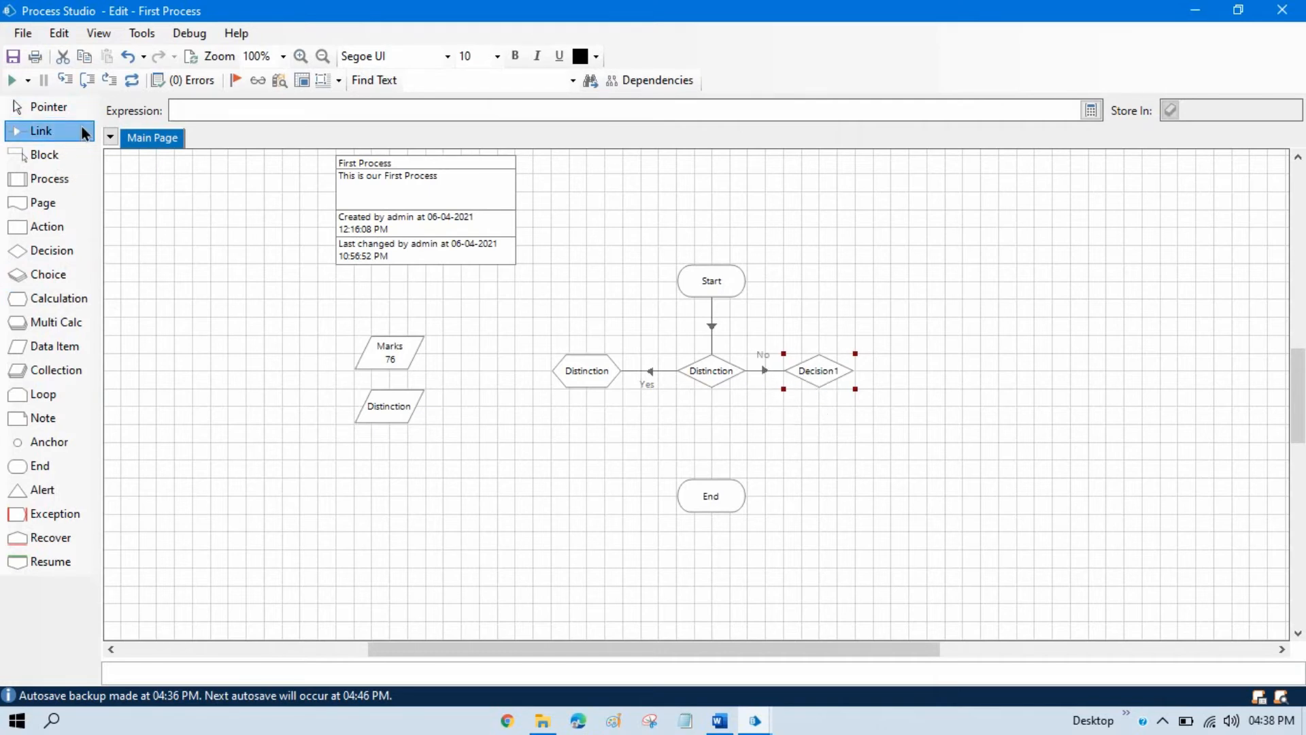
left_click(49, 107)
Rename the Decision1 stage First and set its expression to [Marks] >=60, using the Marks data item.
double_click(813, 376)
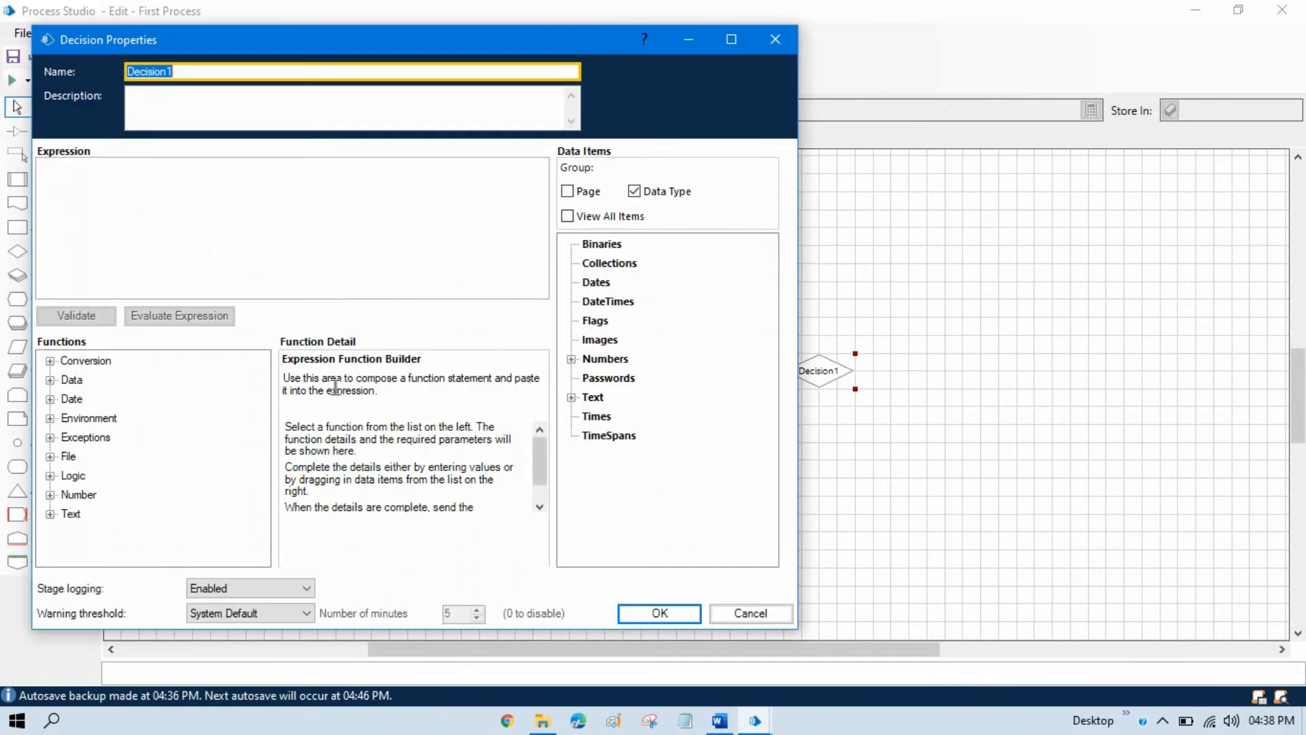
type("First")
left_click(572, 358)
left_click_drag(615, 378, 178, 183)
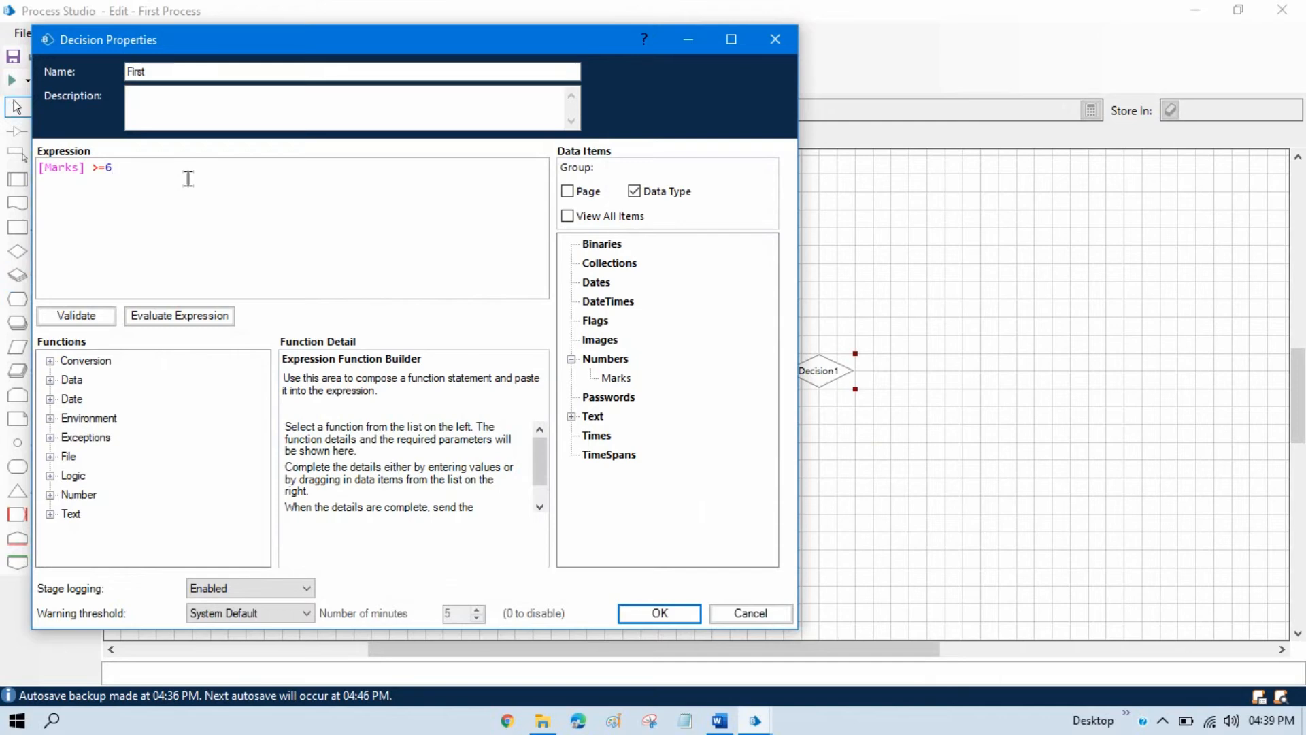
left_click(659, 613)
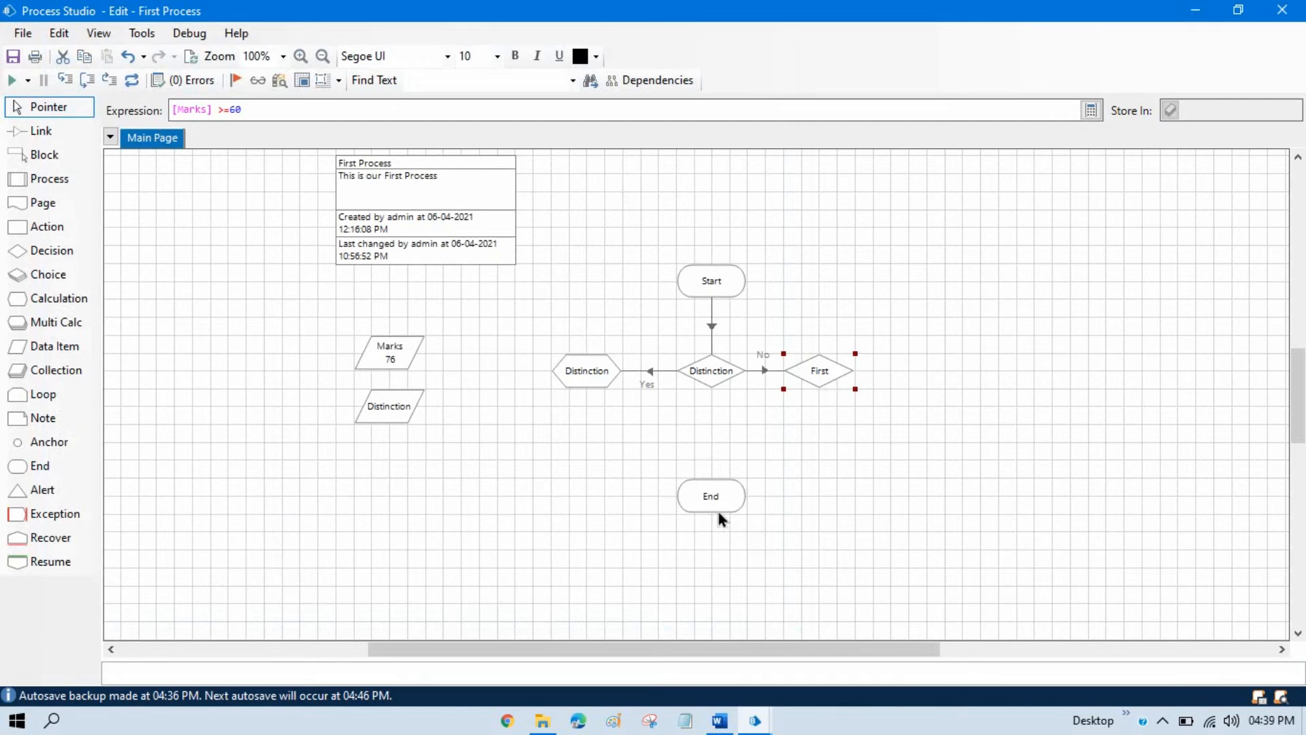
Move the End stage out to the lower right of the flow, and add a Calculation stage below First linked from its Yes branch.
left_click_drag(716, 507, 1012, 486)
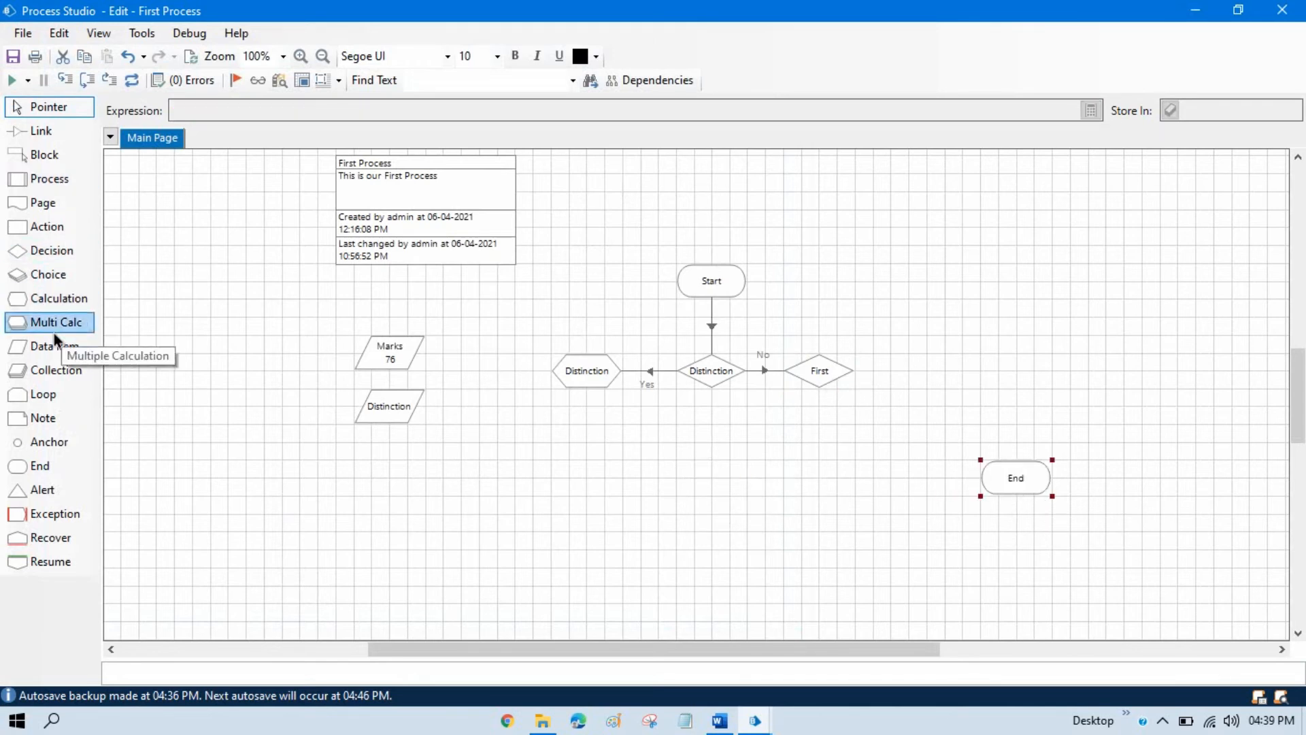
left_click_drag(39, 300, 825, 447)
left_click(40, 130)
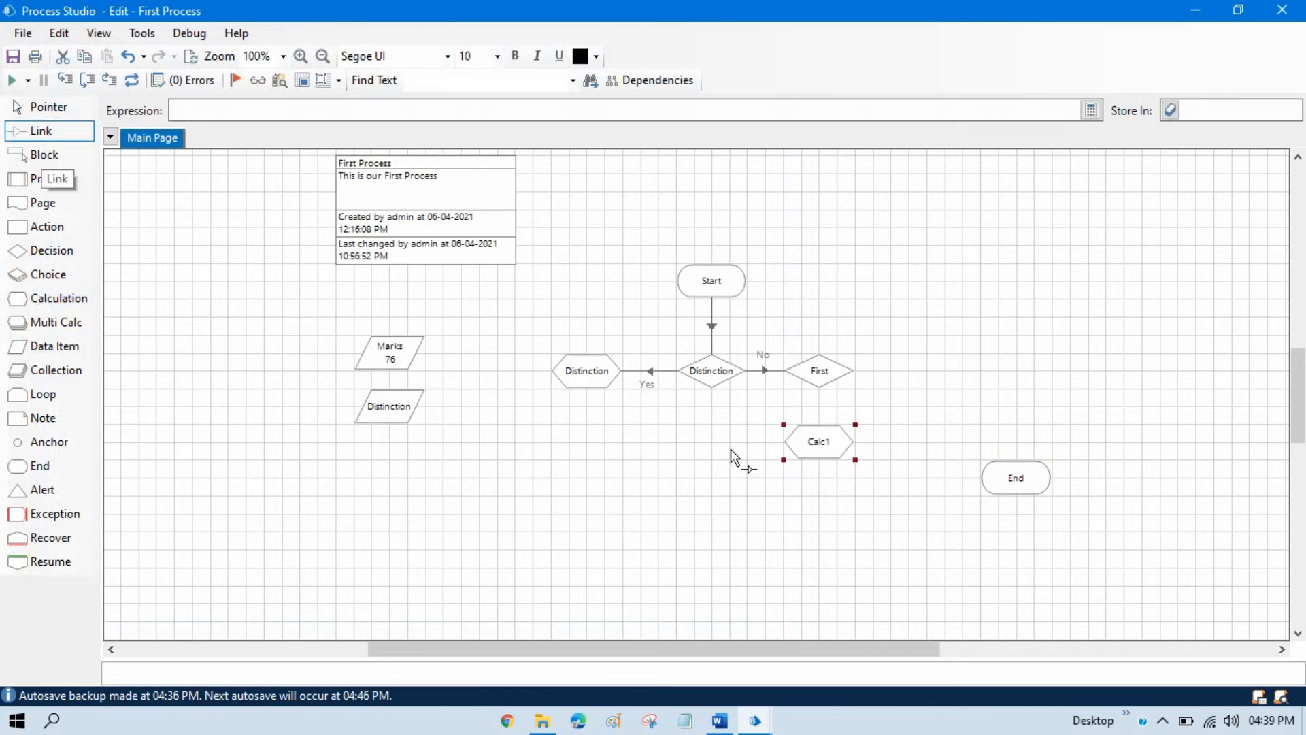
left_click_drag(820, 400, 821, 447)
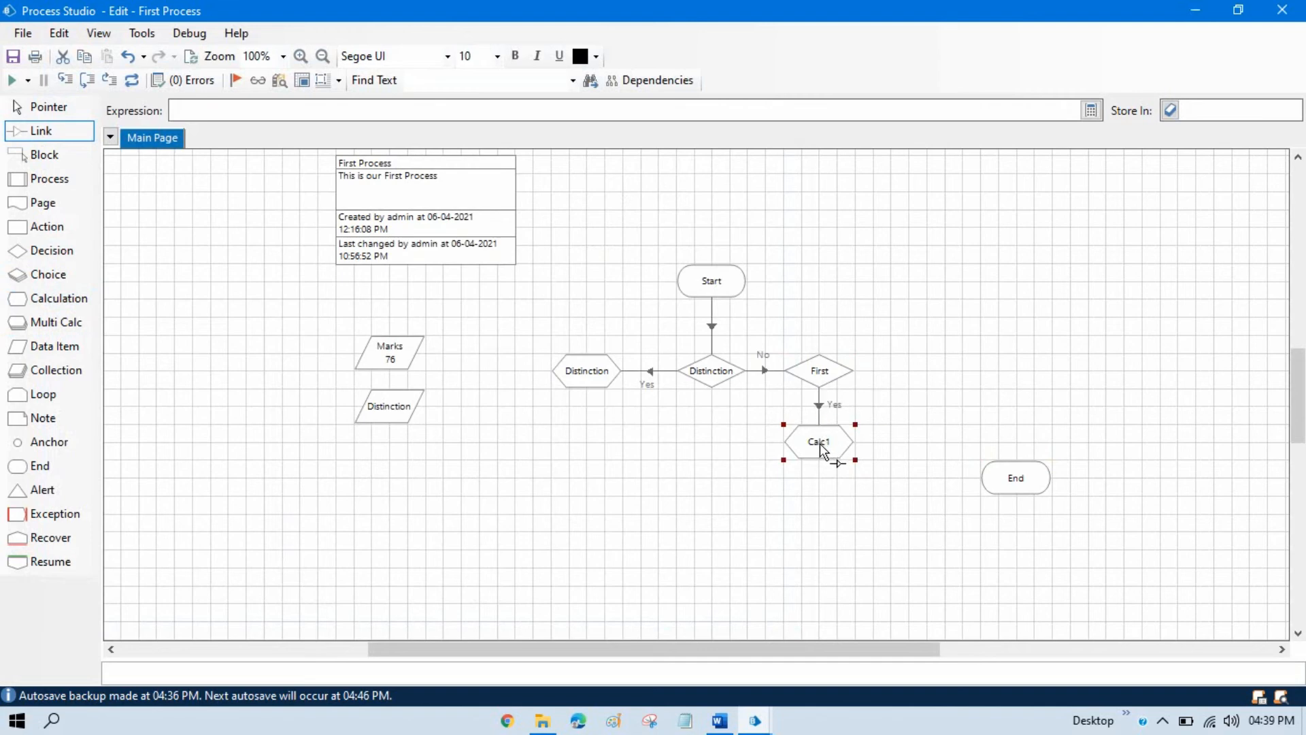
left_click(46, 107)
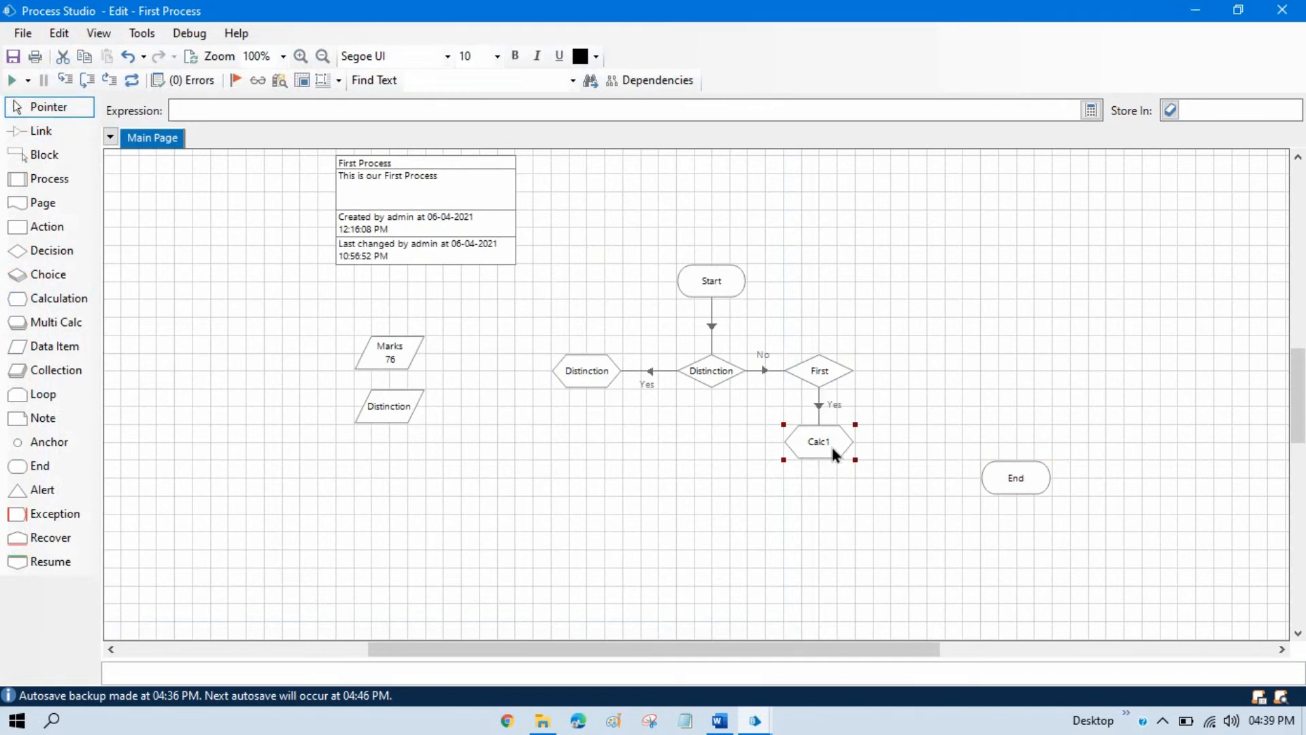
Name the calculation below the First decision First and set its expression to "You got First".
double_click(833, 454)
type("First")
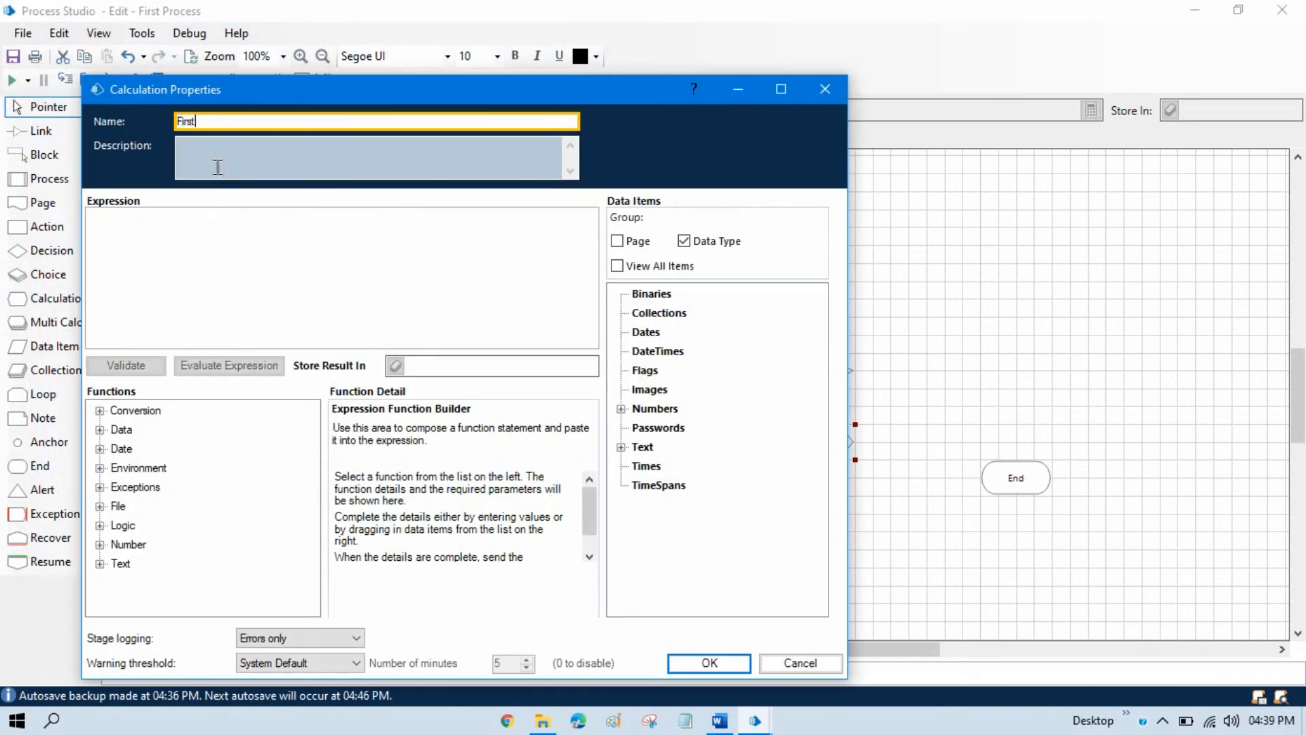
key("Tab")
key("Tab")
type("\"Yo")
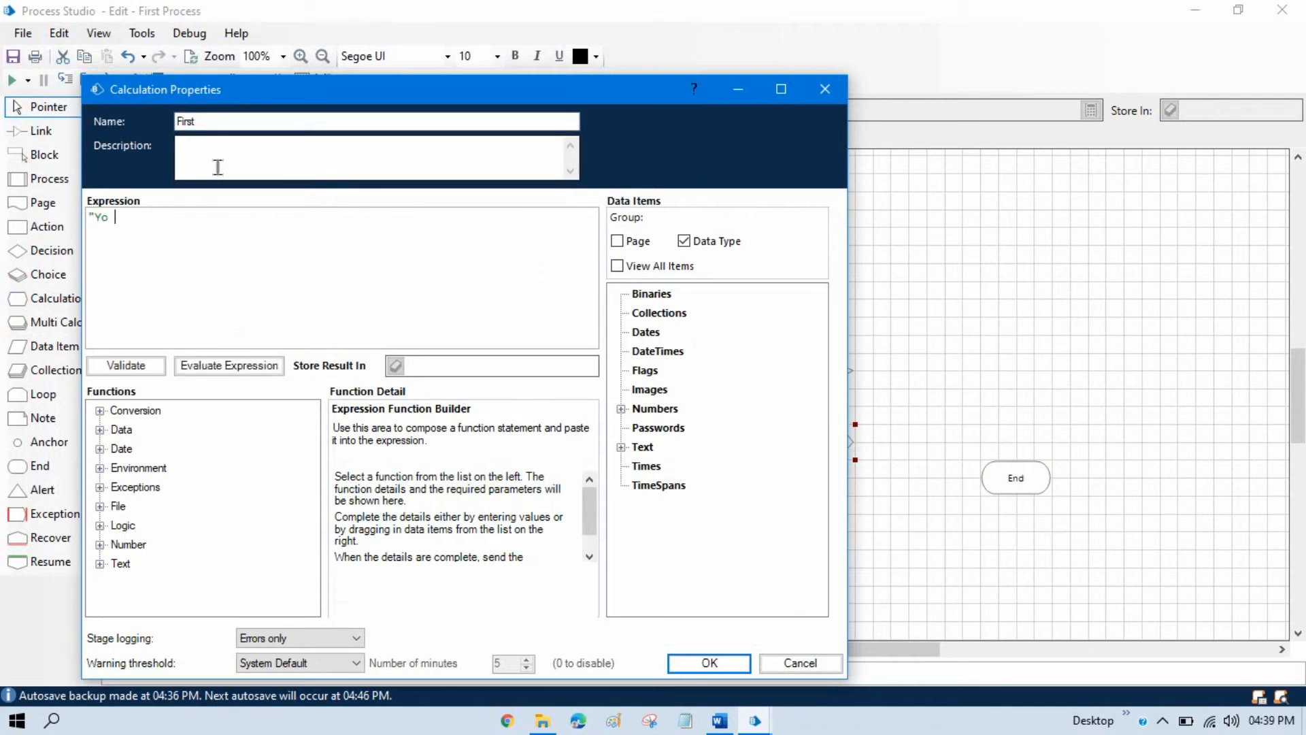
type("u got First")
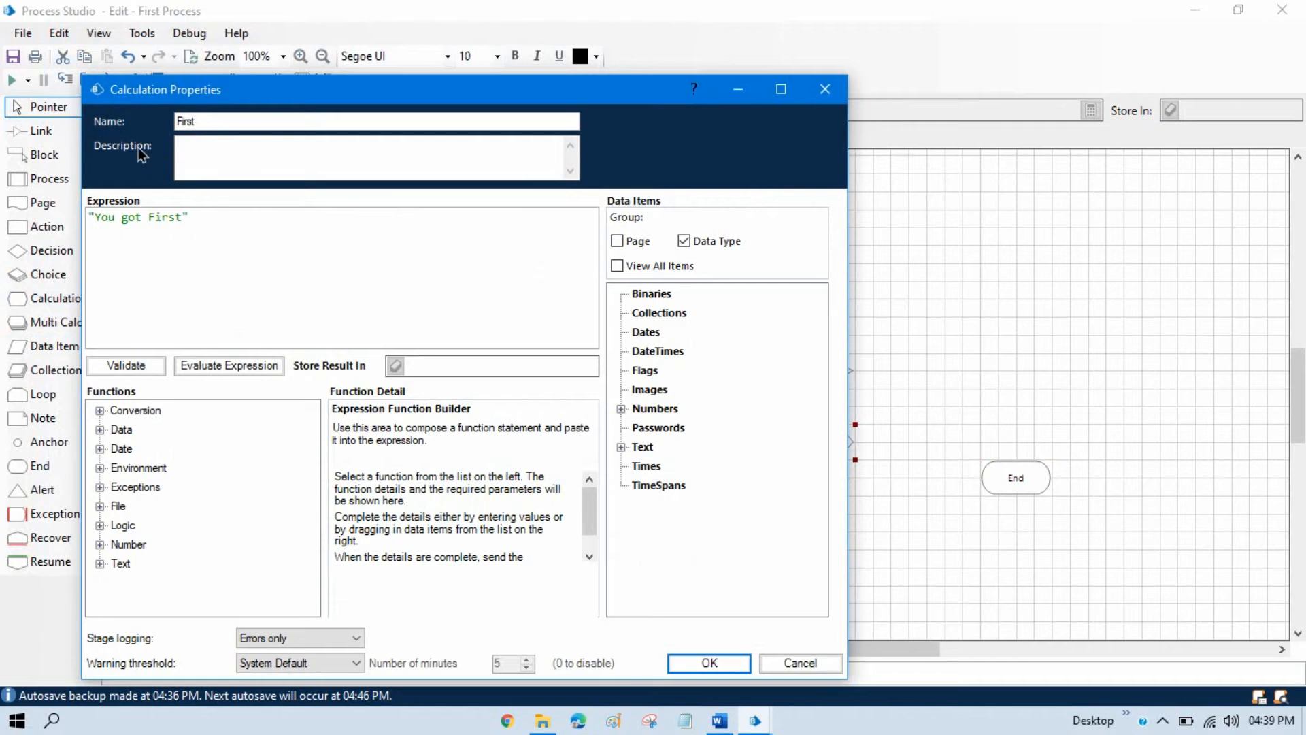
type("!!")
Complete the First calculation's expression as "You got First!!" and store its result in a new First data item placed below the Distinction data item.
left_click(411, 365)
left_click(397, 366)
left_click(713, 660)
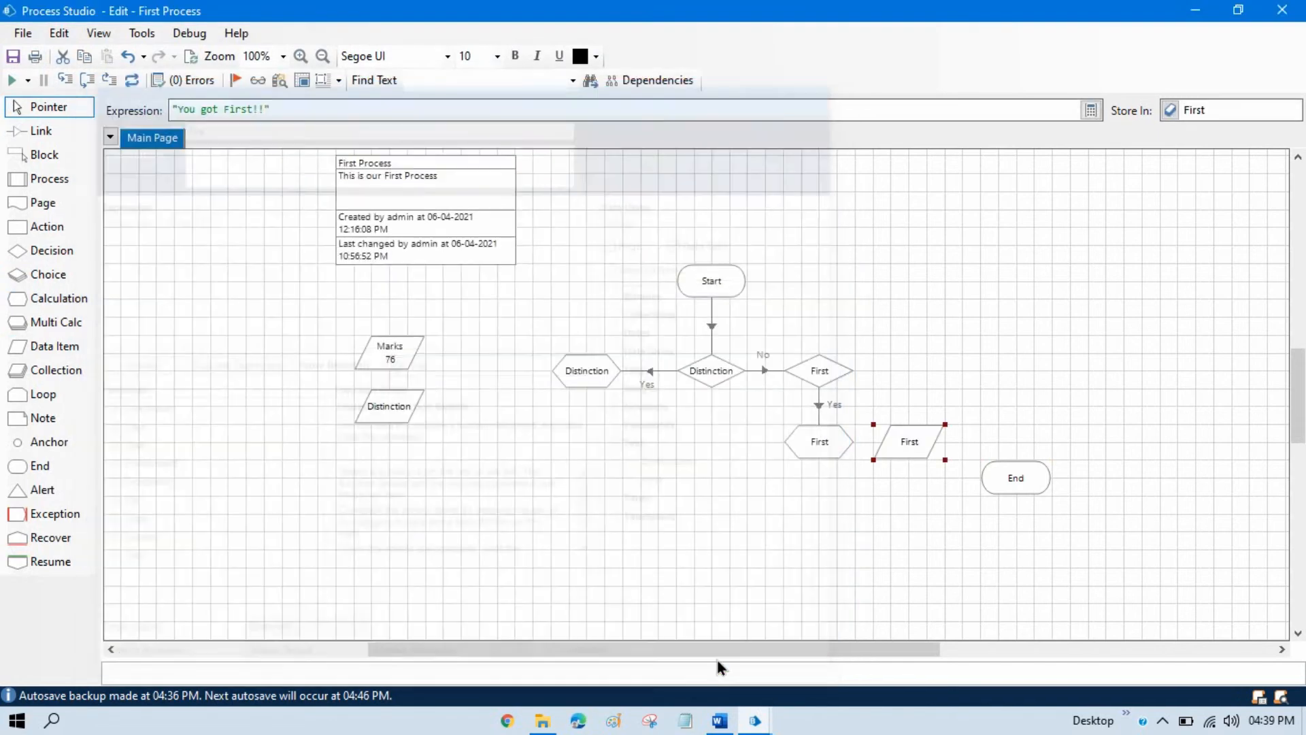
left_click_drag(917, 447, 397, 465)
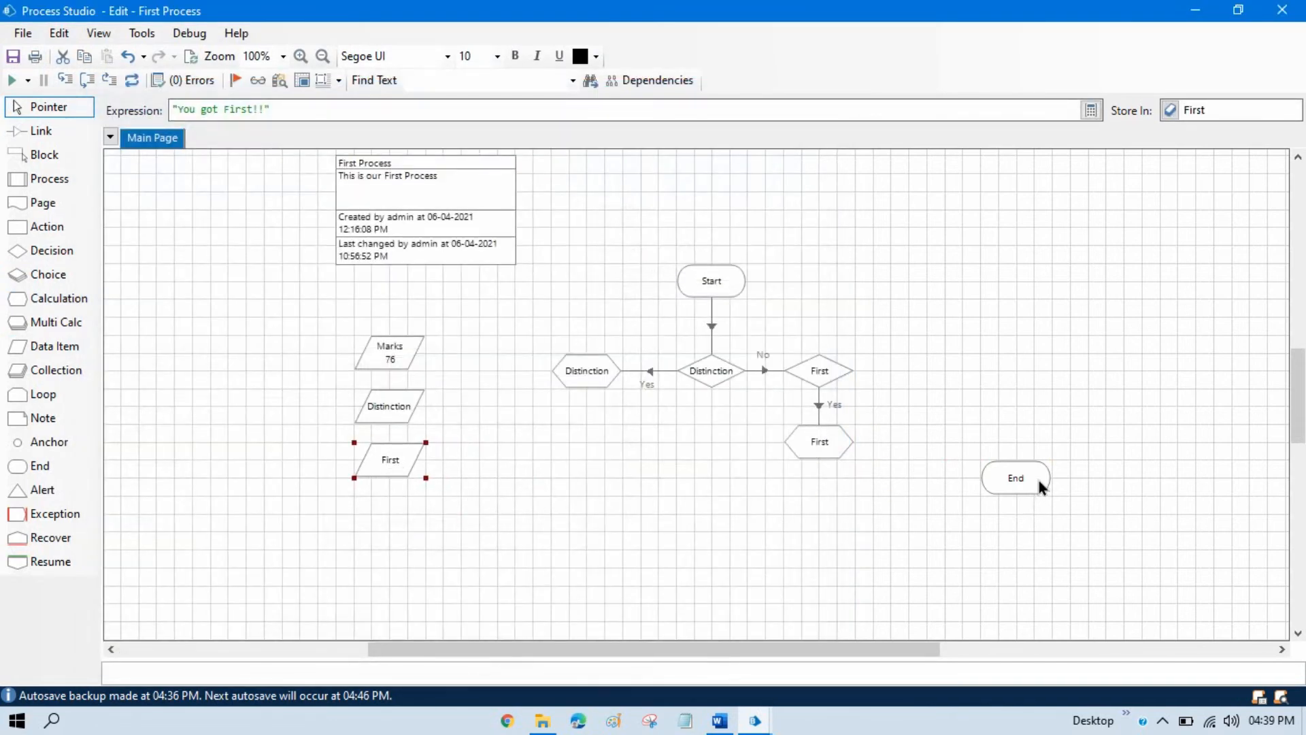
Move the End stage below the First calculation, and add a Decision stage beside the First decision, named Second with expression [Marks] >=50.
left_click_drag(1027, 479, 812, 533)
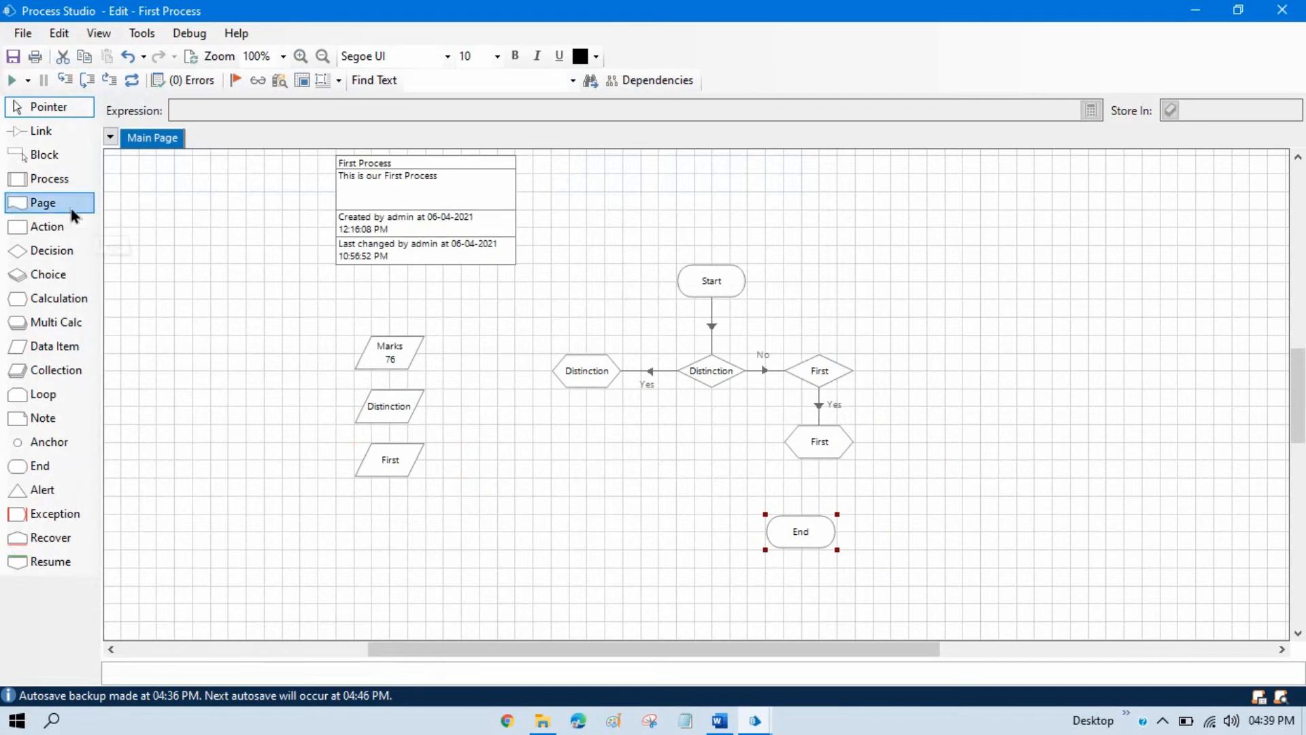
left_click_drag(48, 250, 929, 385)
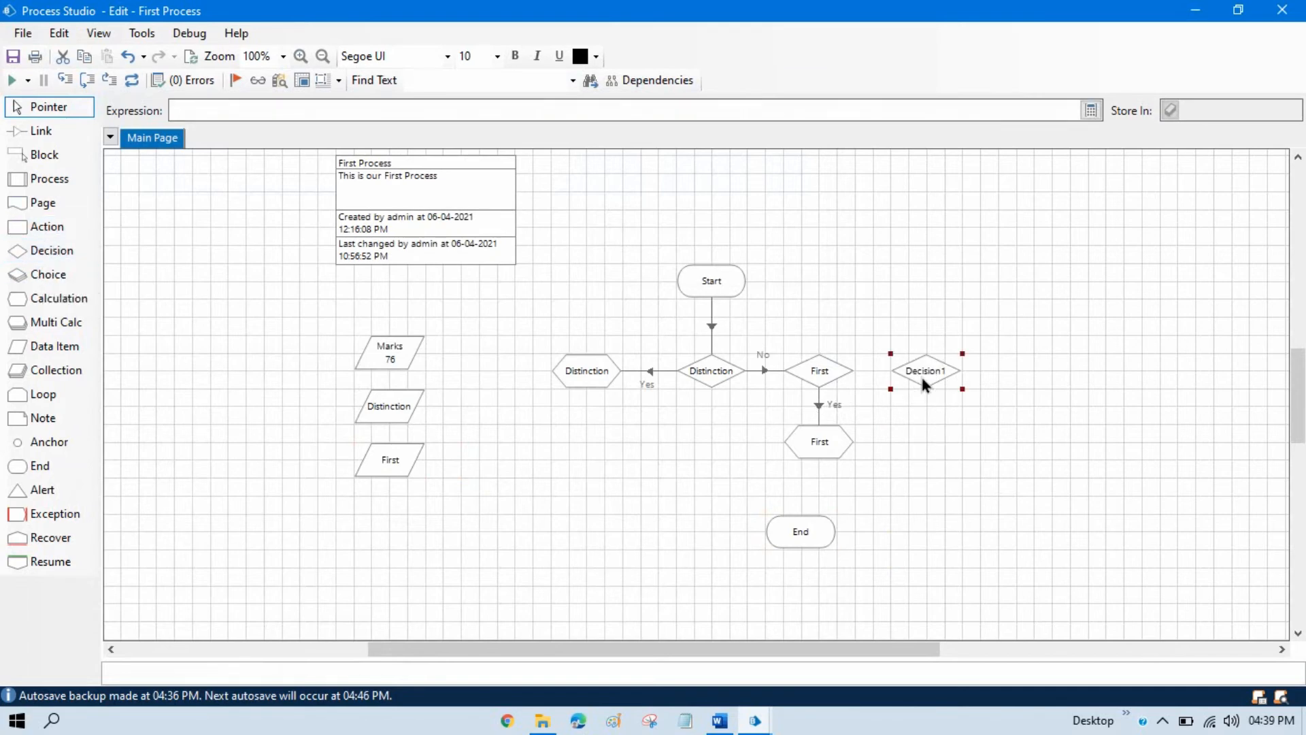
double_click(920, 374)
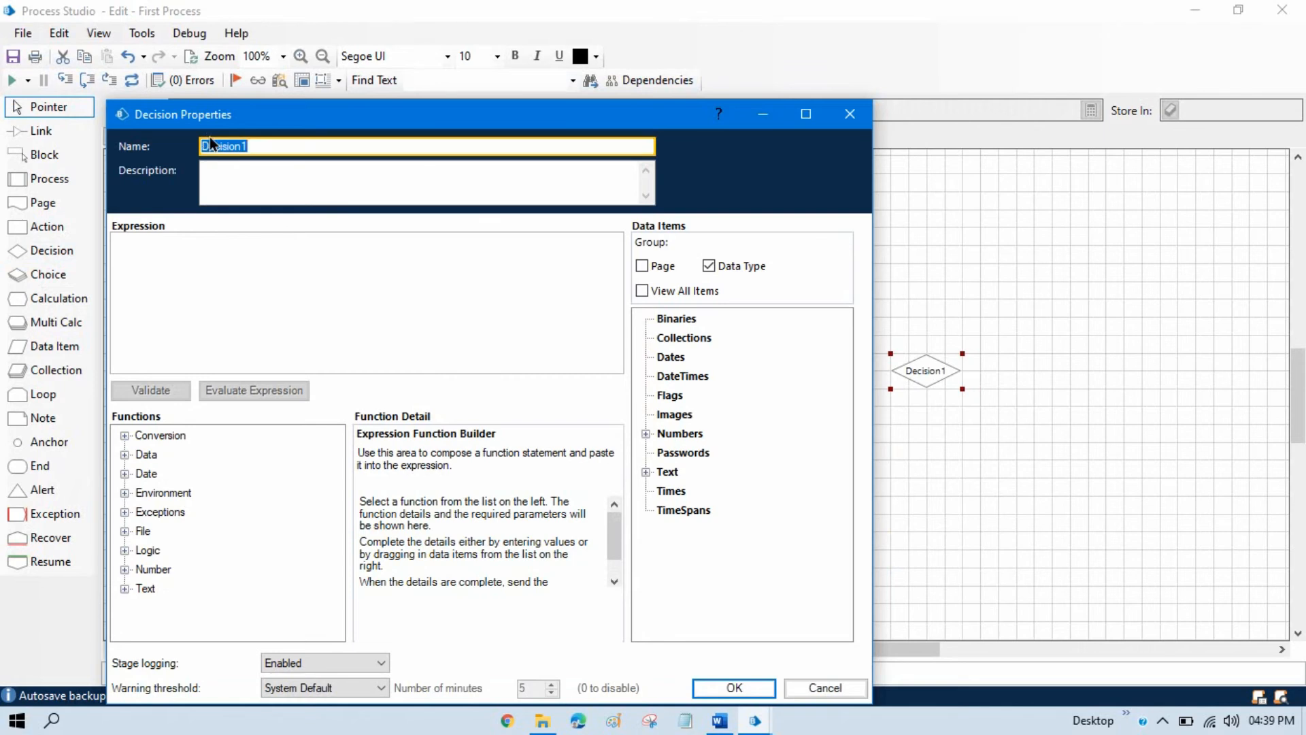
type("Second")
left_click(245, 169)
left_click(204, 245)
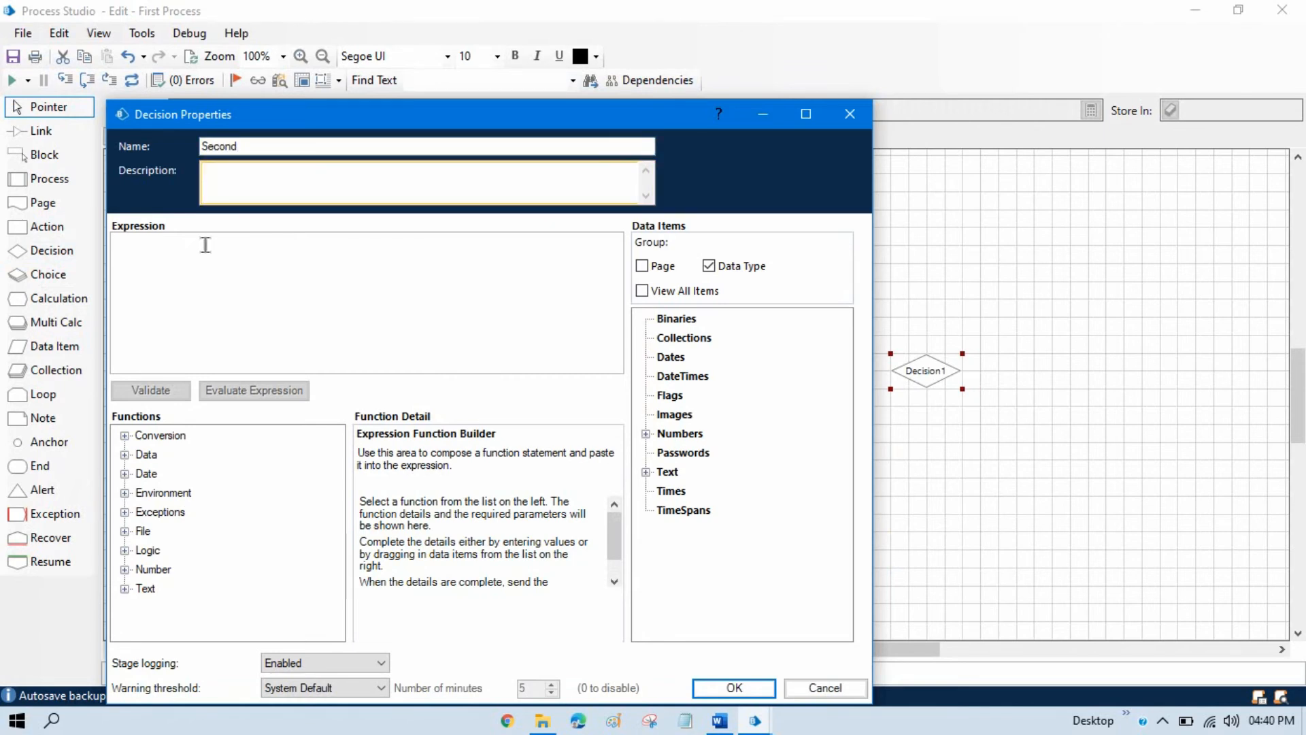
left_click(646, 435)
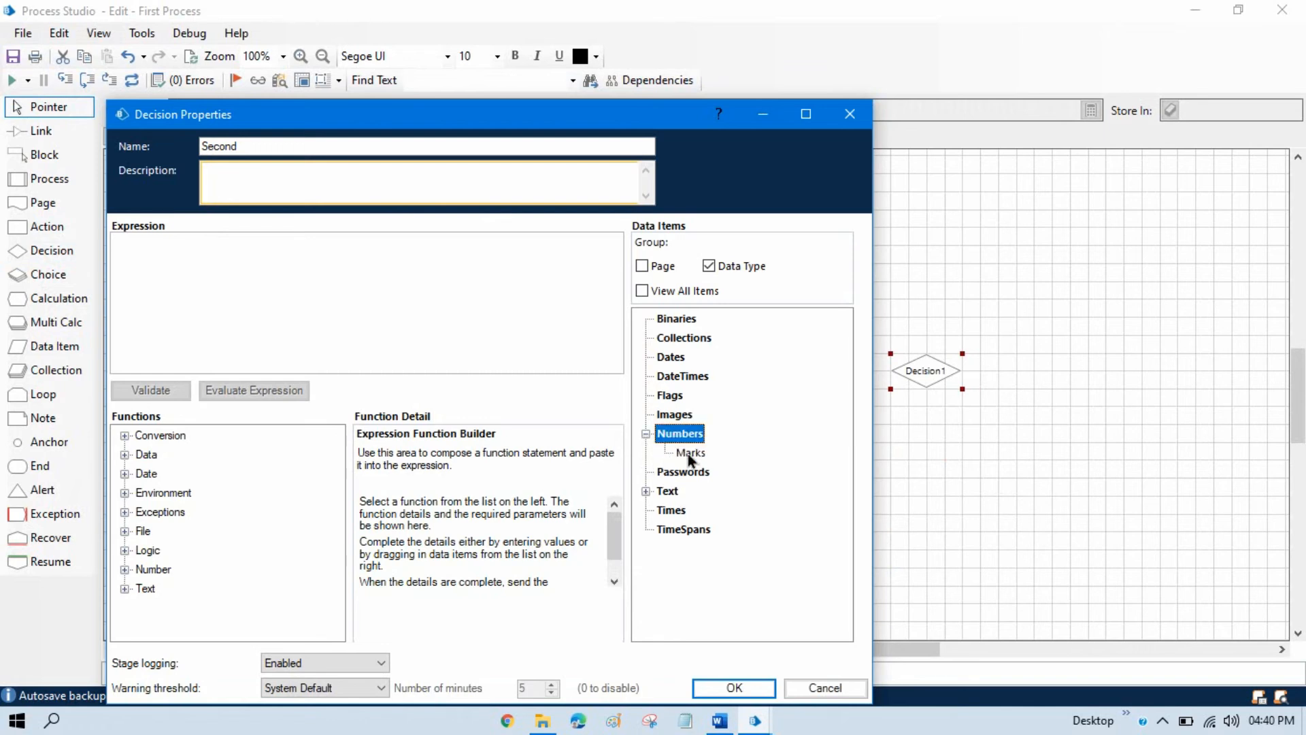
left_click_drag(391, 334, 209, 247)
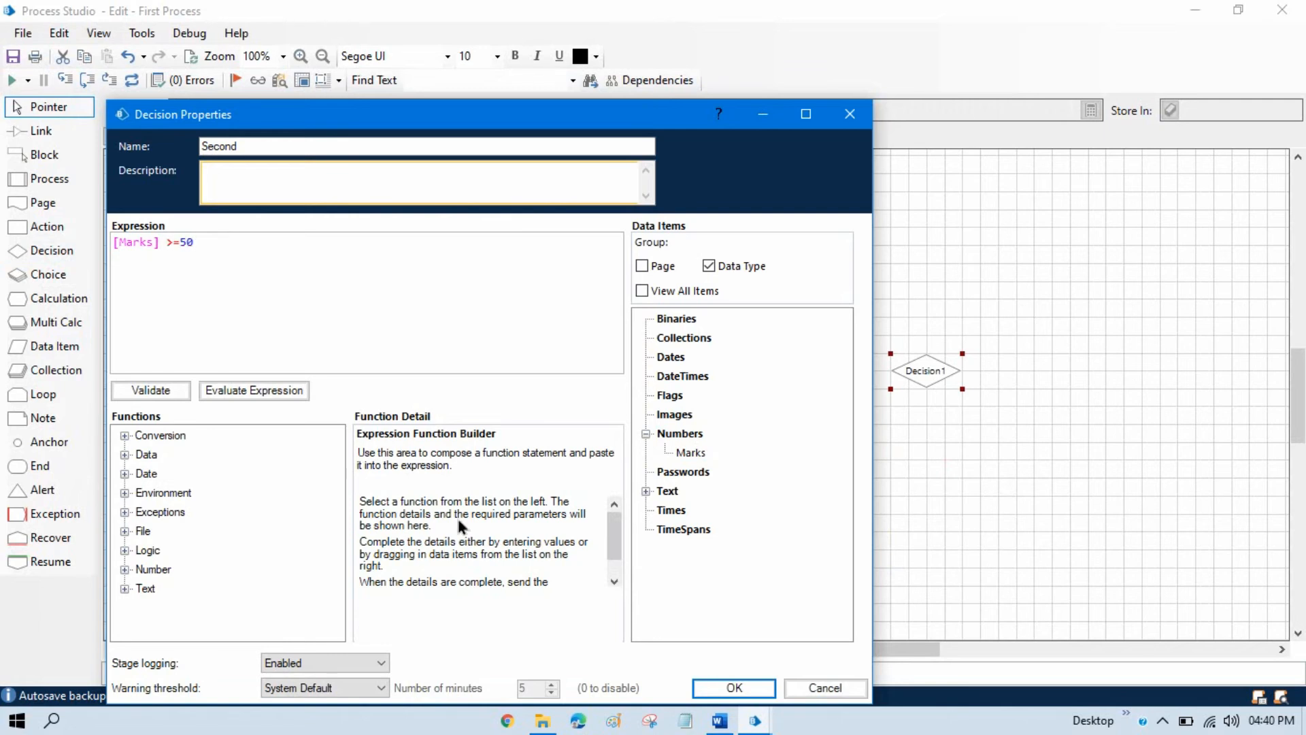
left_click(750, 688)
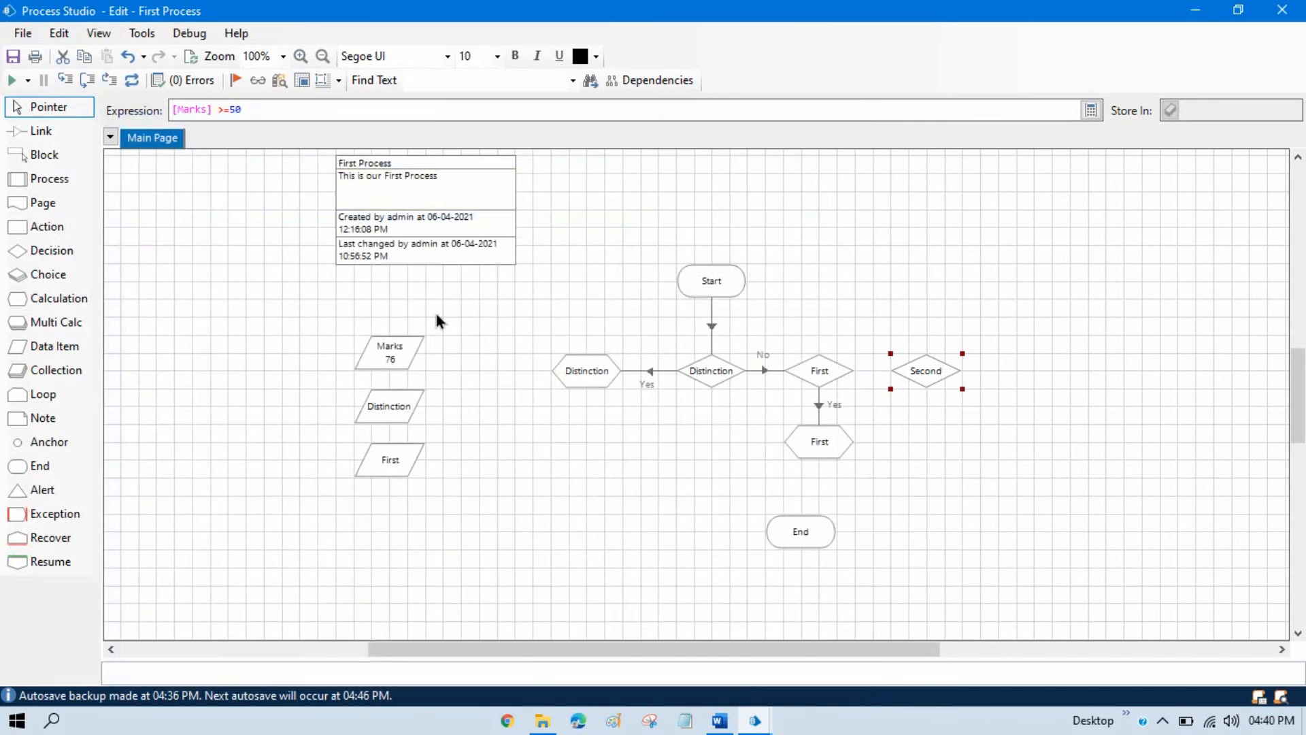
Link the First decision's No branch to the Second decision.
left_click(40, 131)
left_click_drag(850, 372, 939, 379)
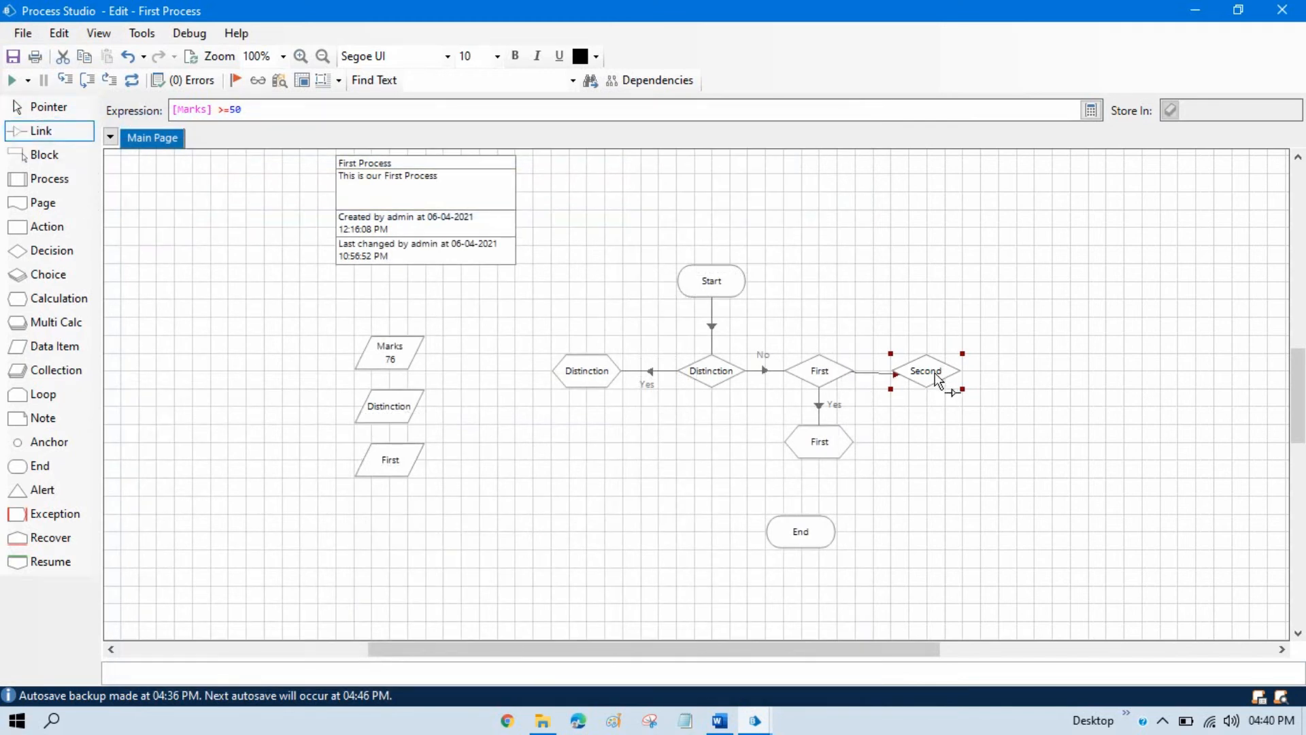
left_click(74, 111)
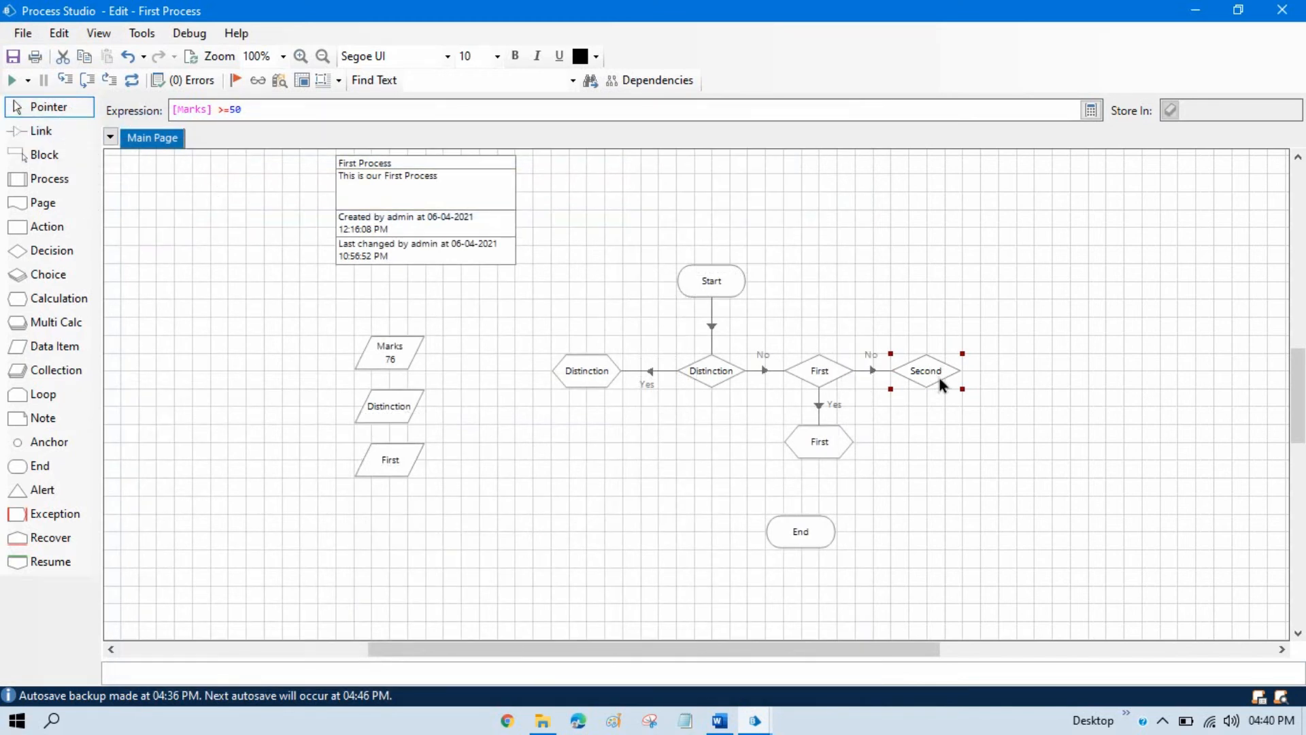
Add a Calculation stage below the Second decision, named Second, with the expression "You got Second!!".
left_click_drag(31, 299, 932, 445)
double_click(932, 442)
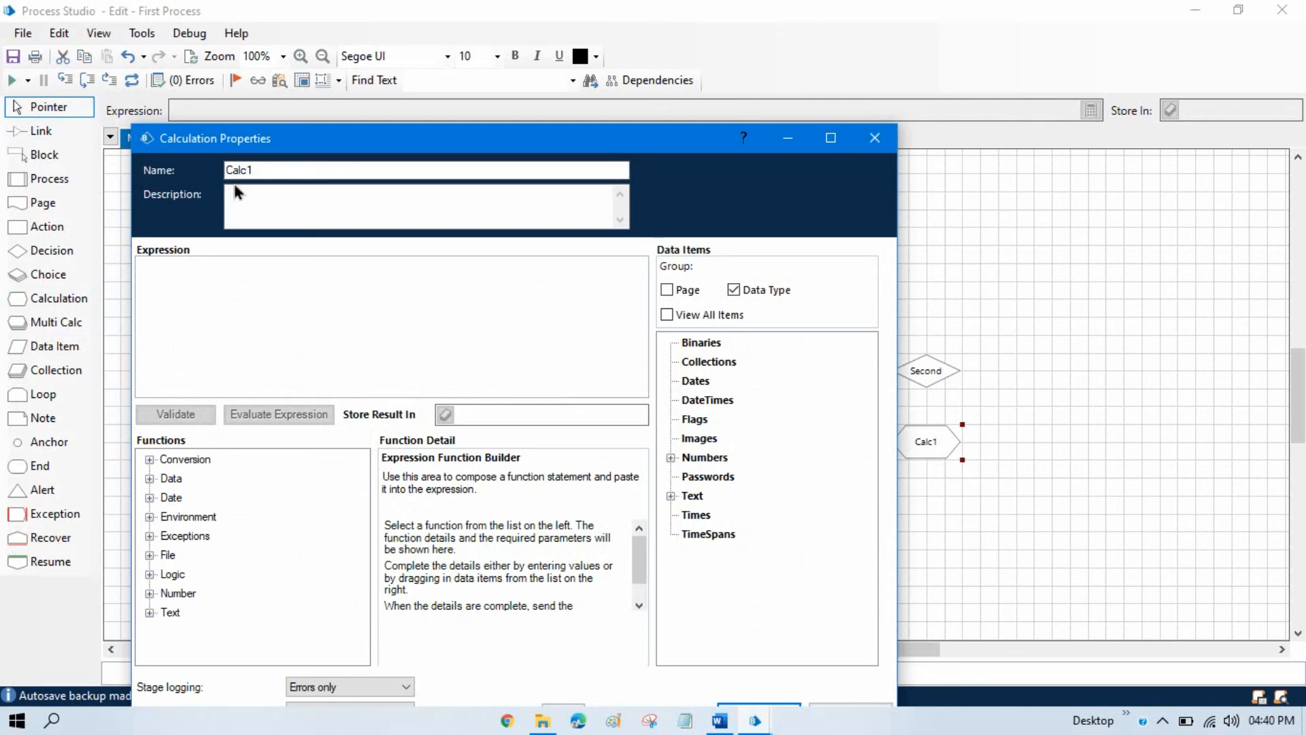
type("Second")
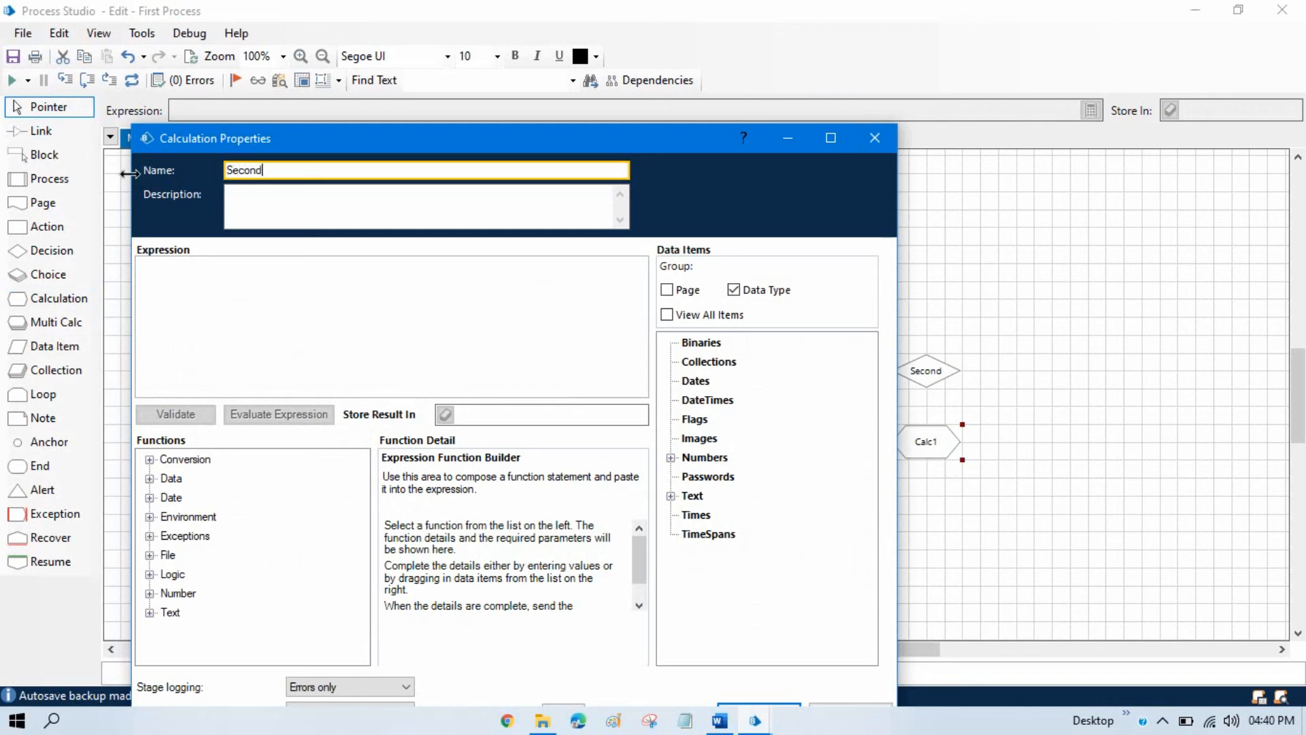
key("Tab")
key("Tab")
type("\"Y")
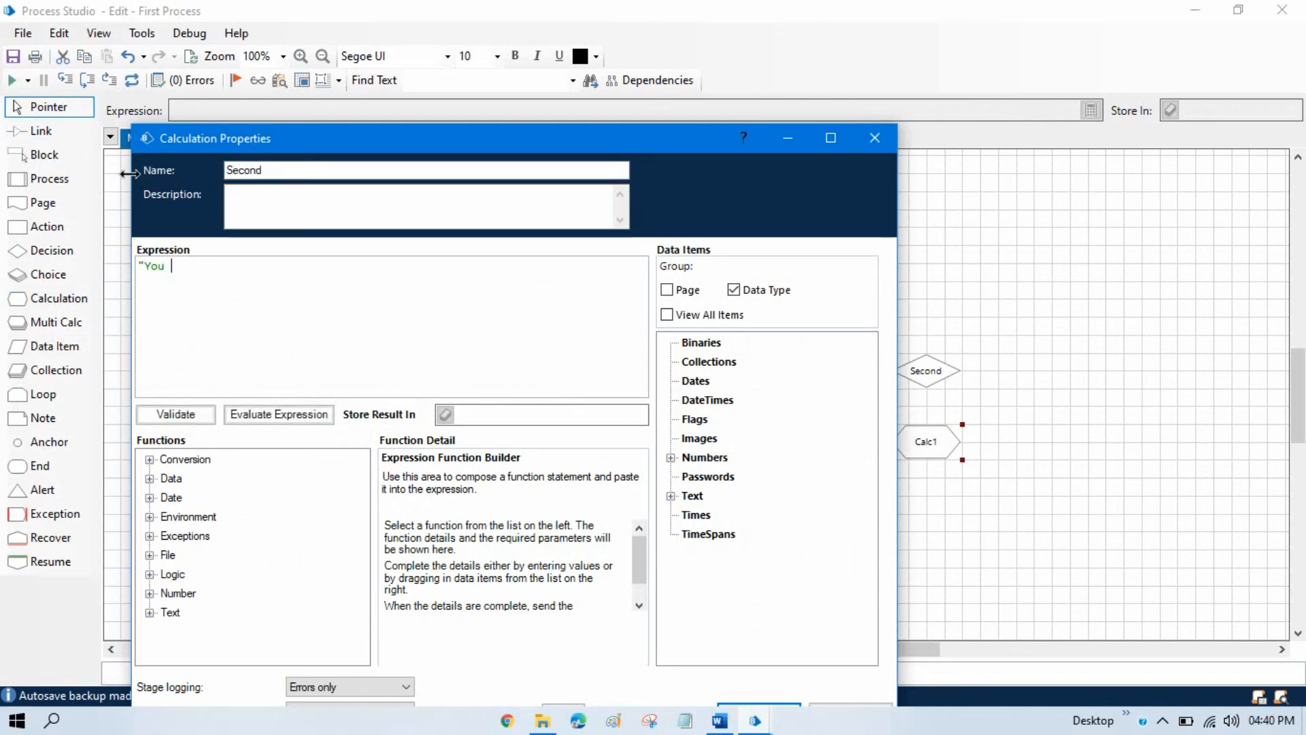
type("ou got Second!!\"")
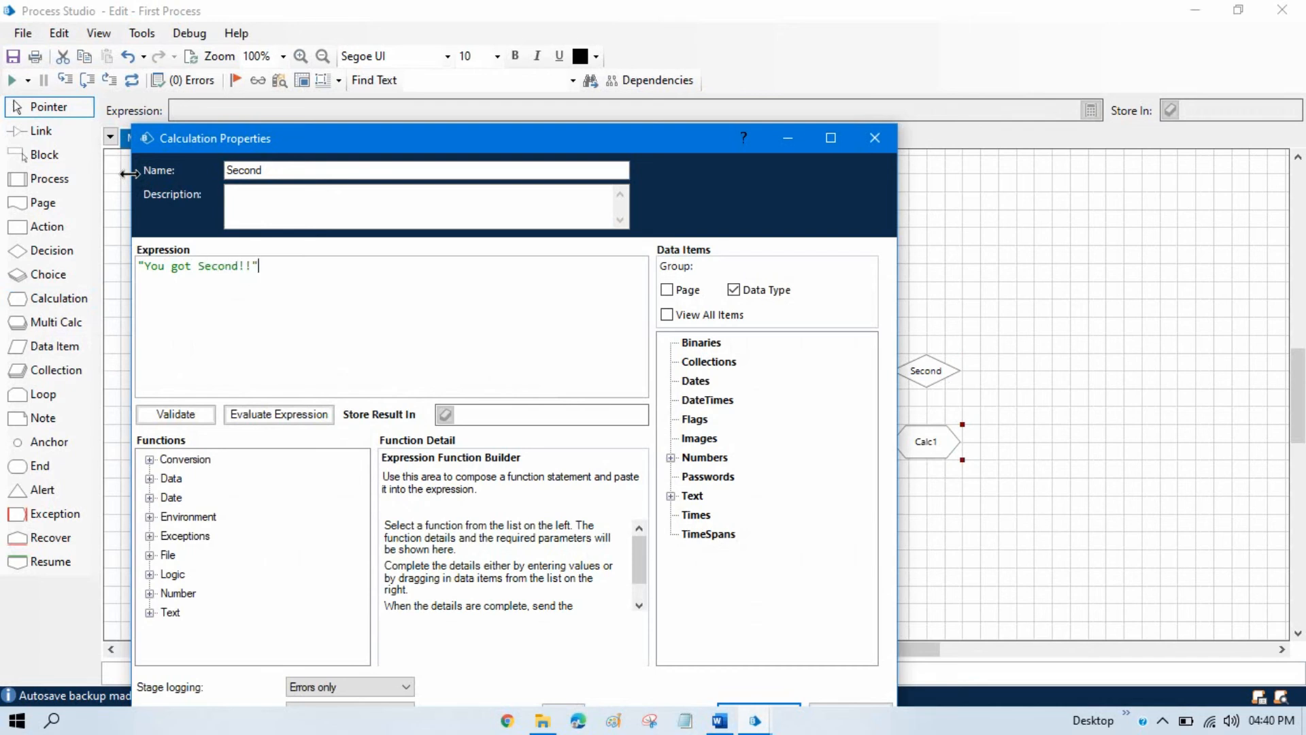
Store the Second calculation's result in a new Second data item and place that item below the First data item.
left_click(474, 415)
type("Second")
left_click(445, 415)
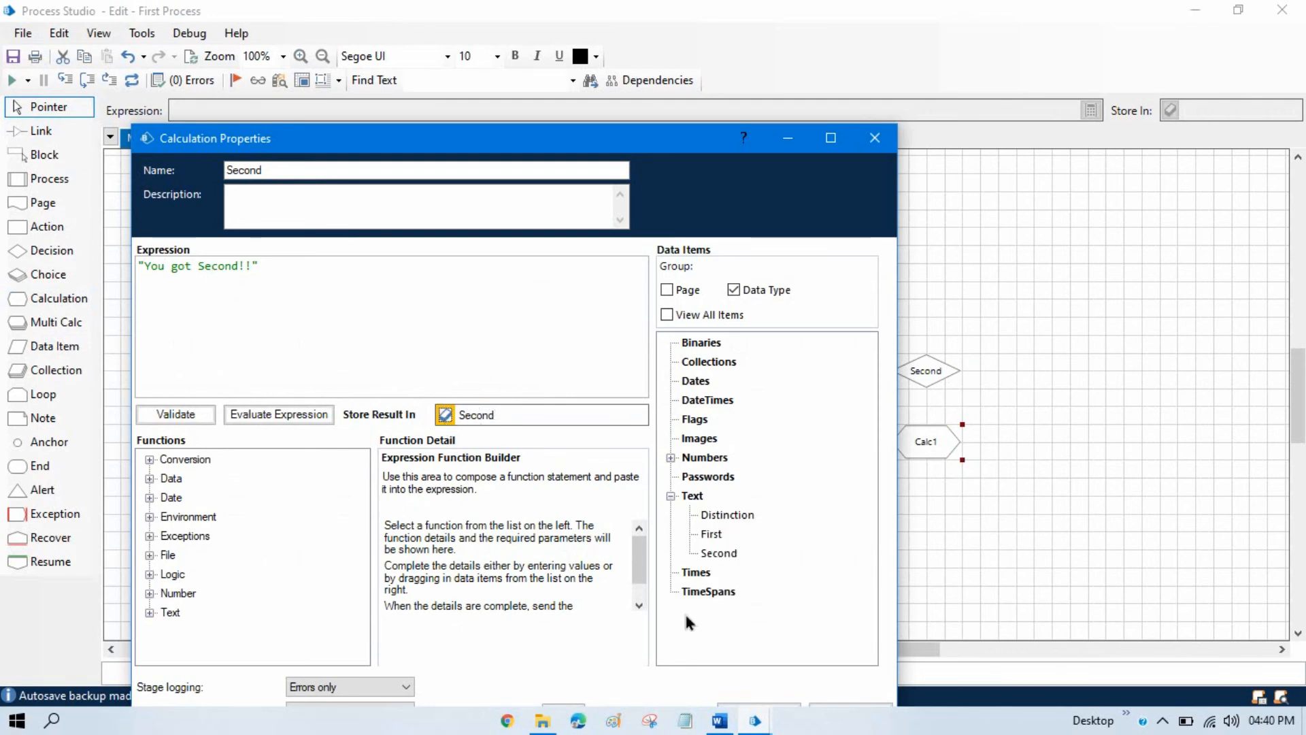
left_click_drag(571, 144, 602, 62)
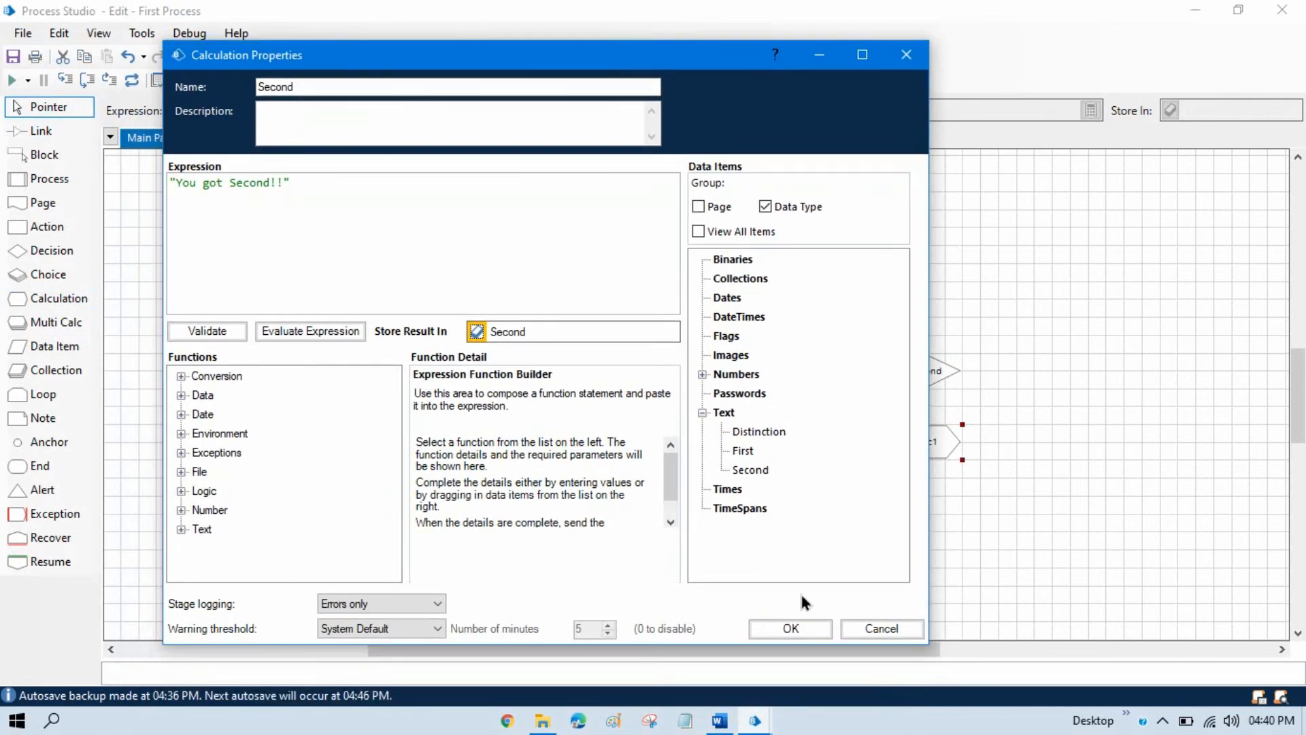
key("Return")
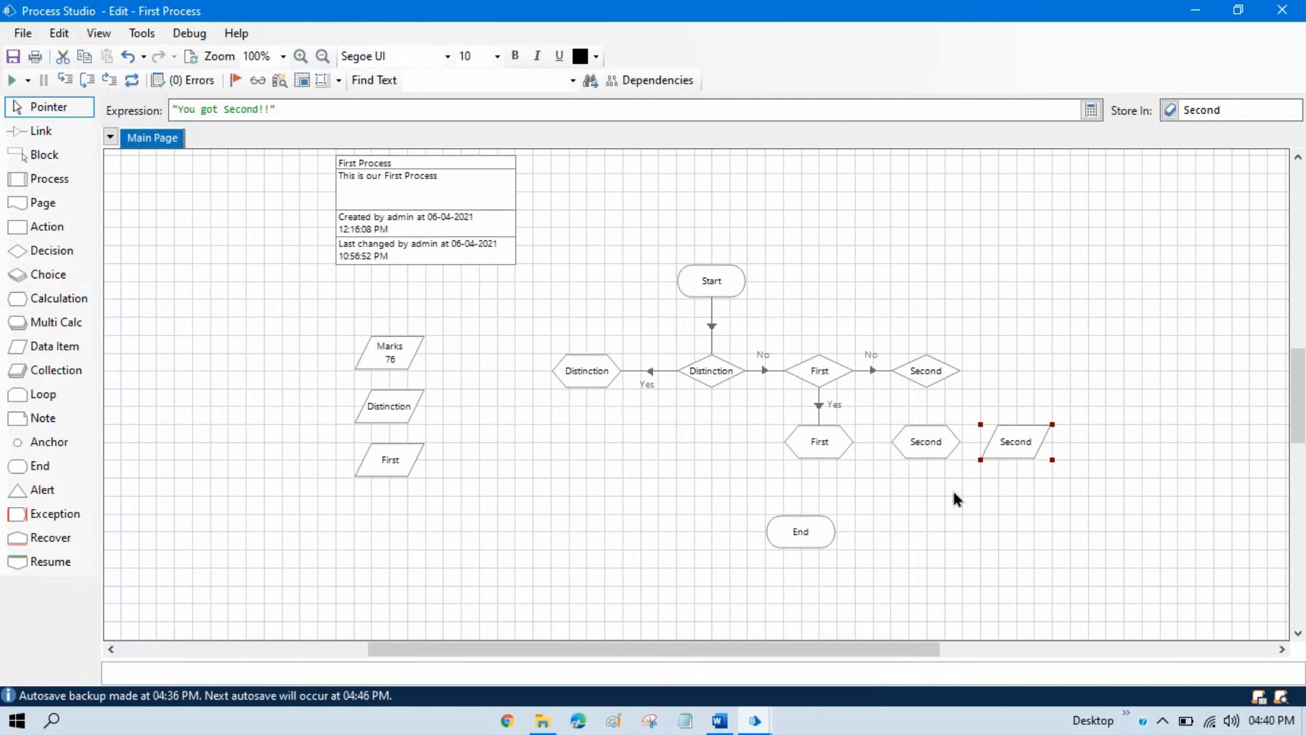
left_click_drag(1024, 451, 413, 528)
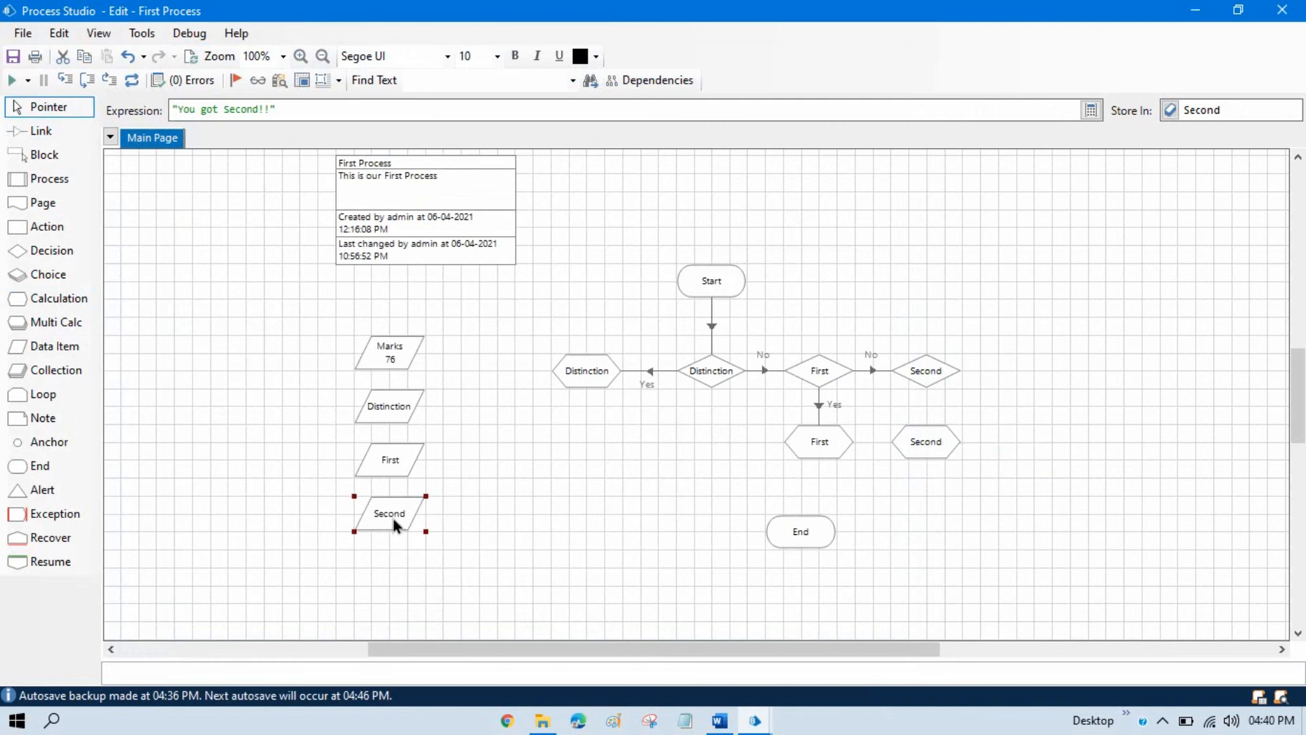
Link the Second decision's Yes branch to the Second calculation, and add a Calculation stage beside the decision linked from its No branch.
left_click(41, 131)
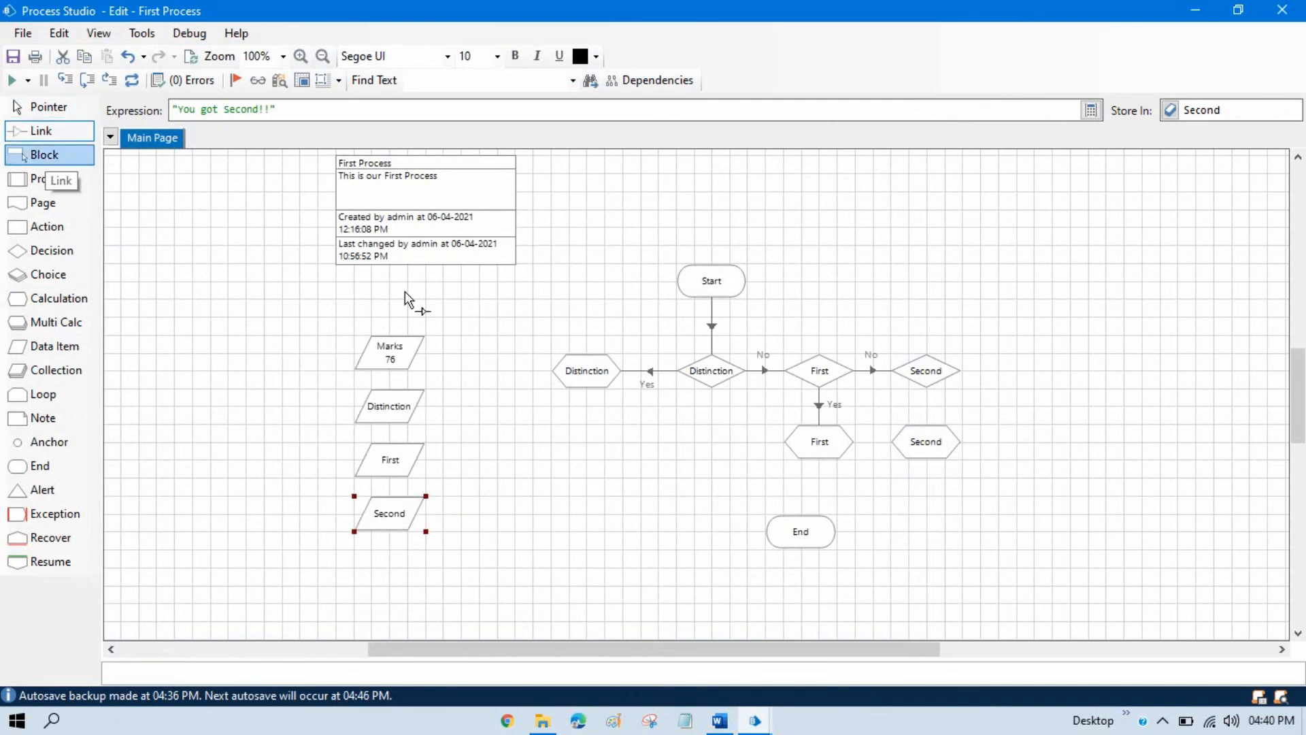
left_click_drag(924, 391, 928, 430)
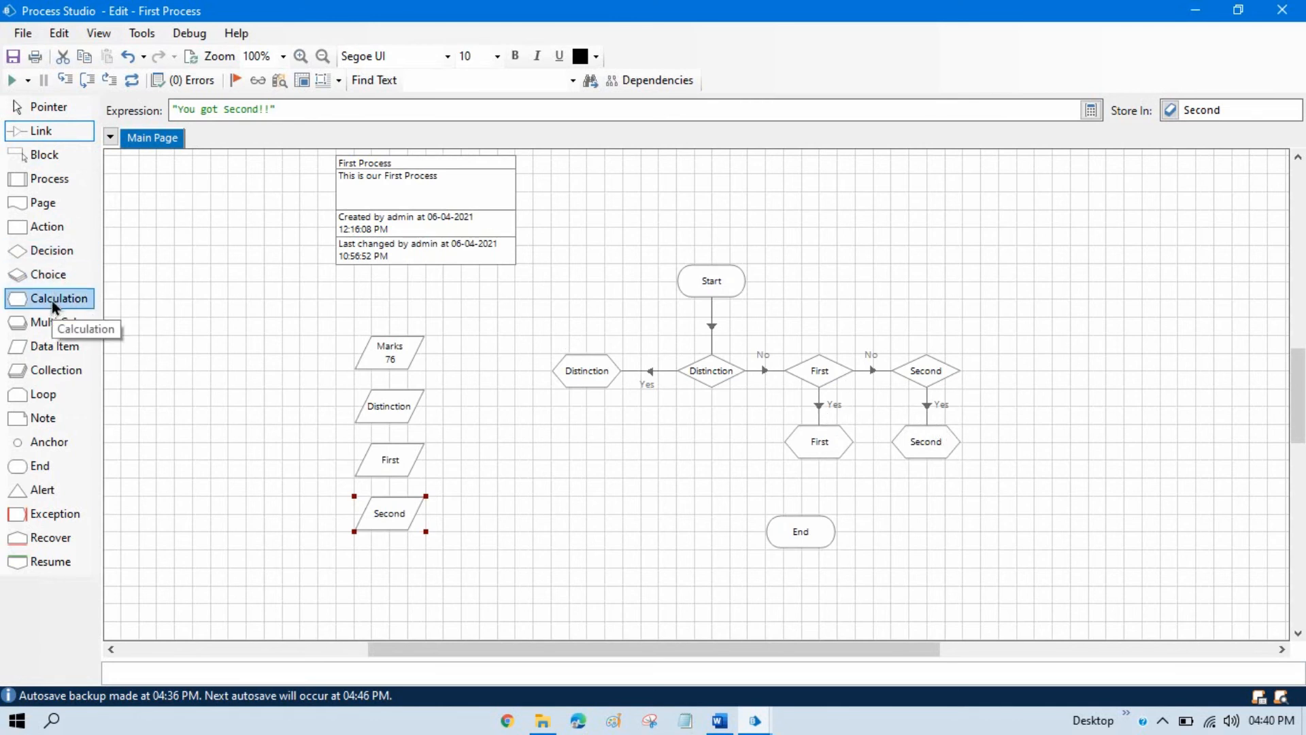
left_click_drag(52, 300, 1009, 383)
left_click(31, 107)
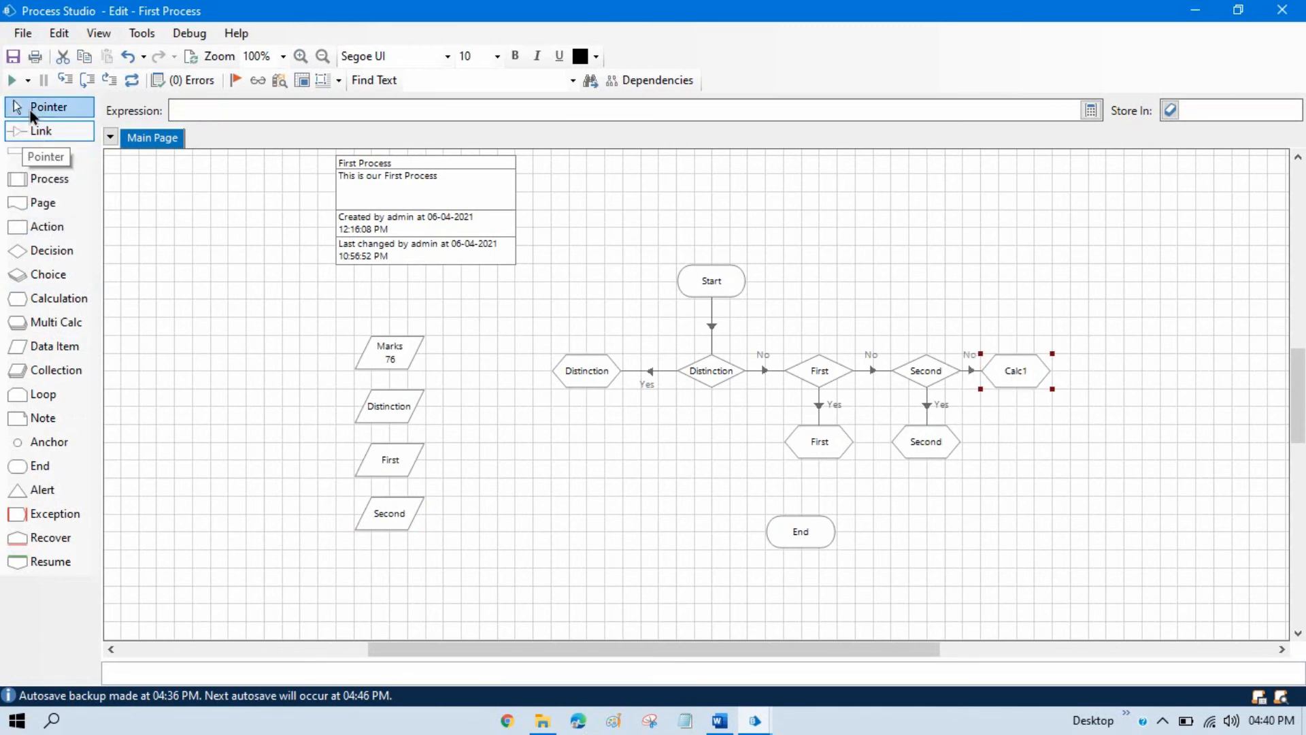
Name the calculation on the Second decision's No branch Fail and set its expression to "You are Fail!!".
double_click(1008, 382)
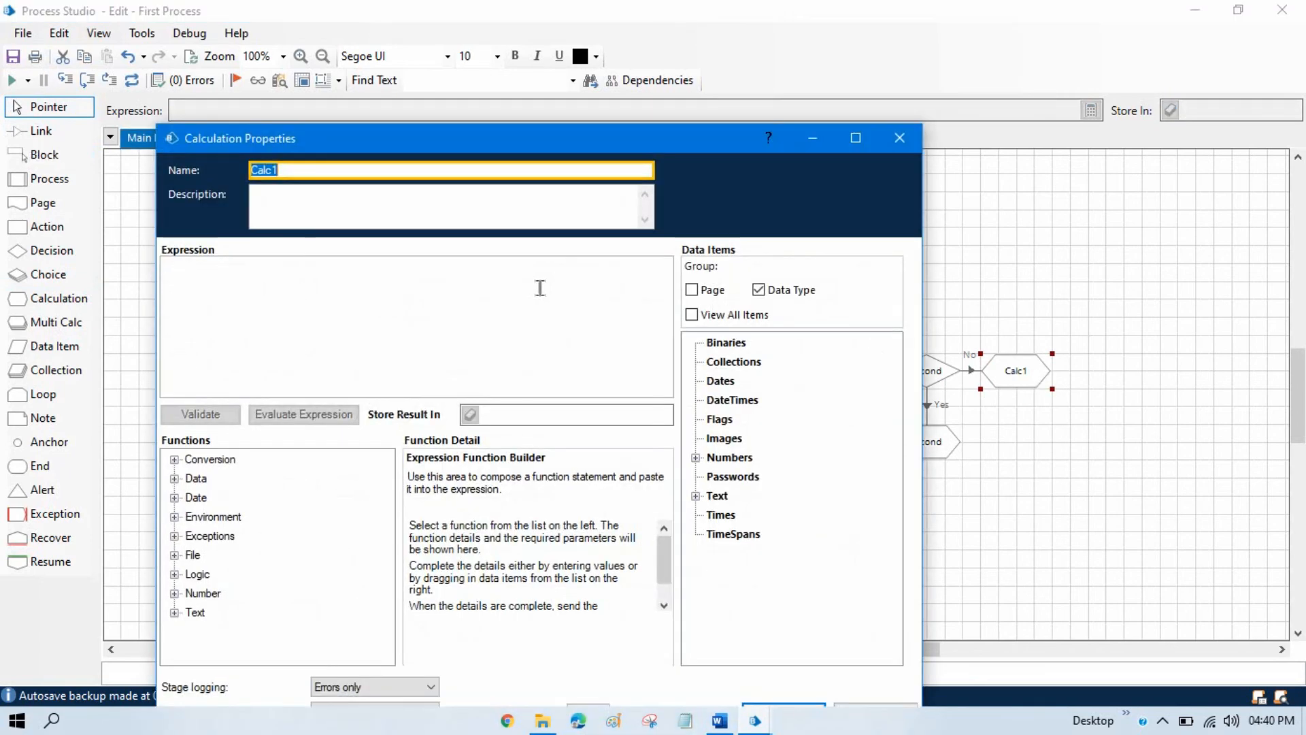
type("Fail")
left_click(456, 298)
type("\"Yo")
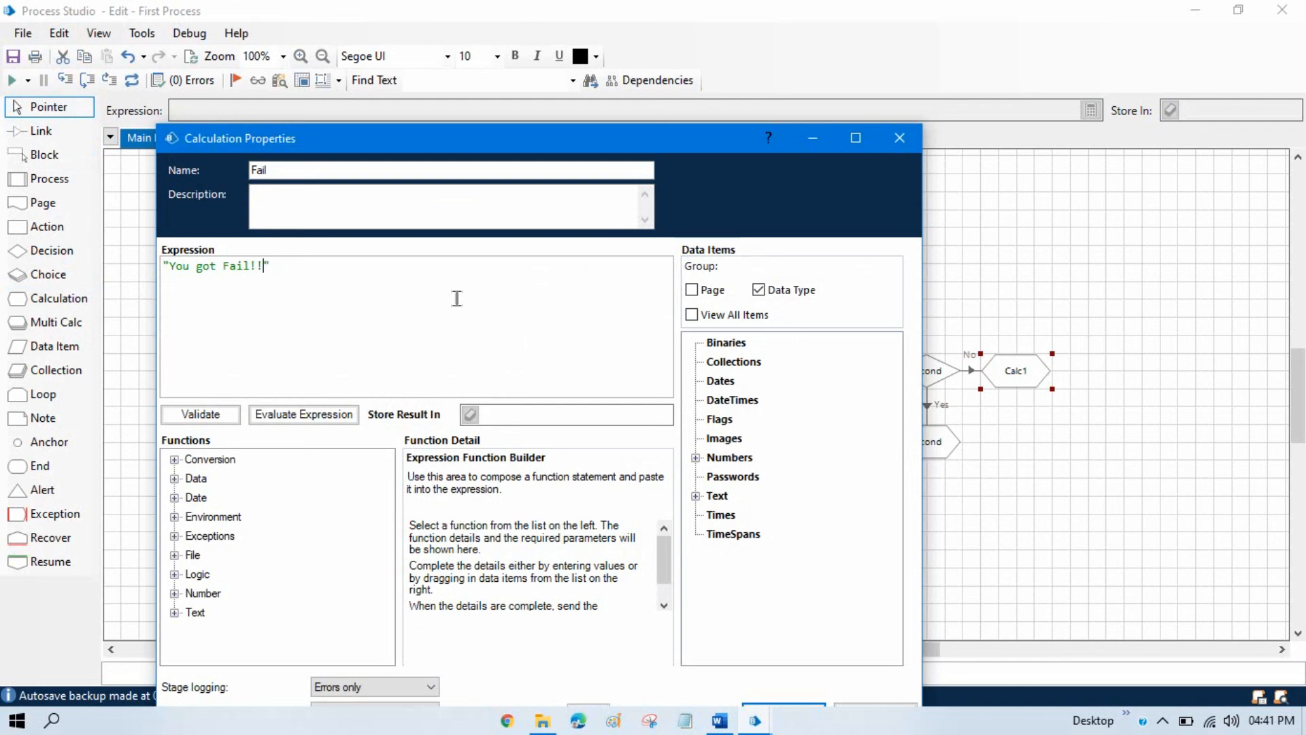
double_click(205, 266)
type("a")
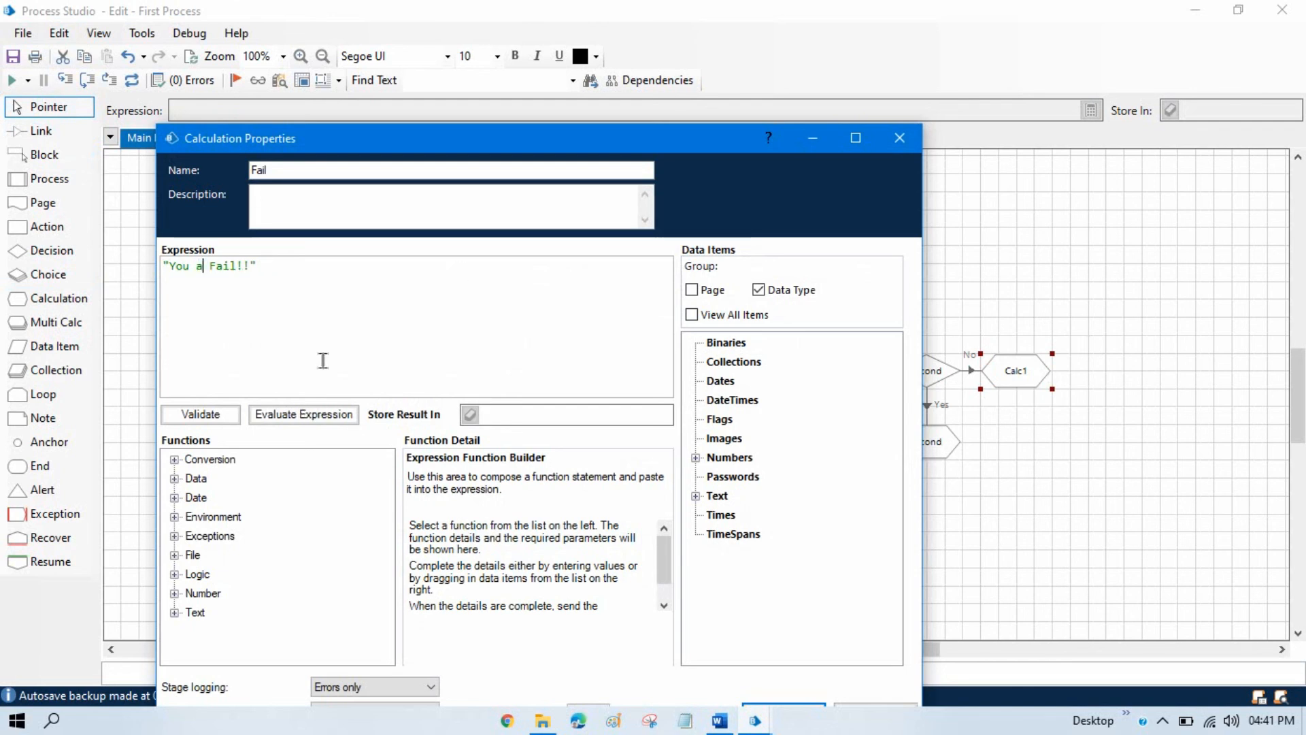
type("re")
Store the Fail calculation's result in a new Fail data item and place that item below the Second data item.
left_click(512, 413)
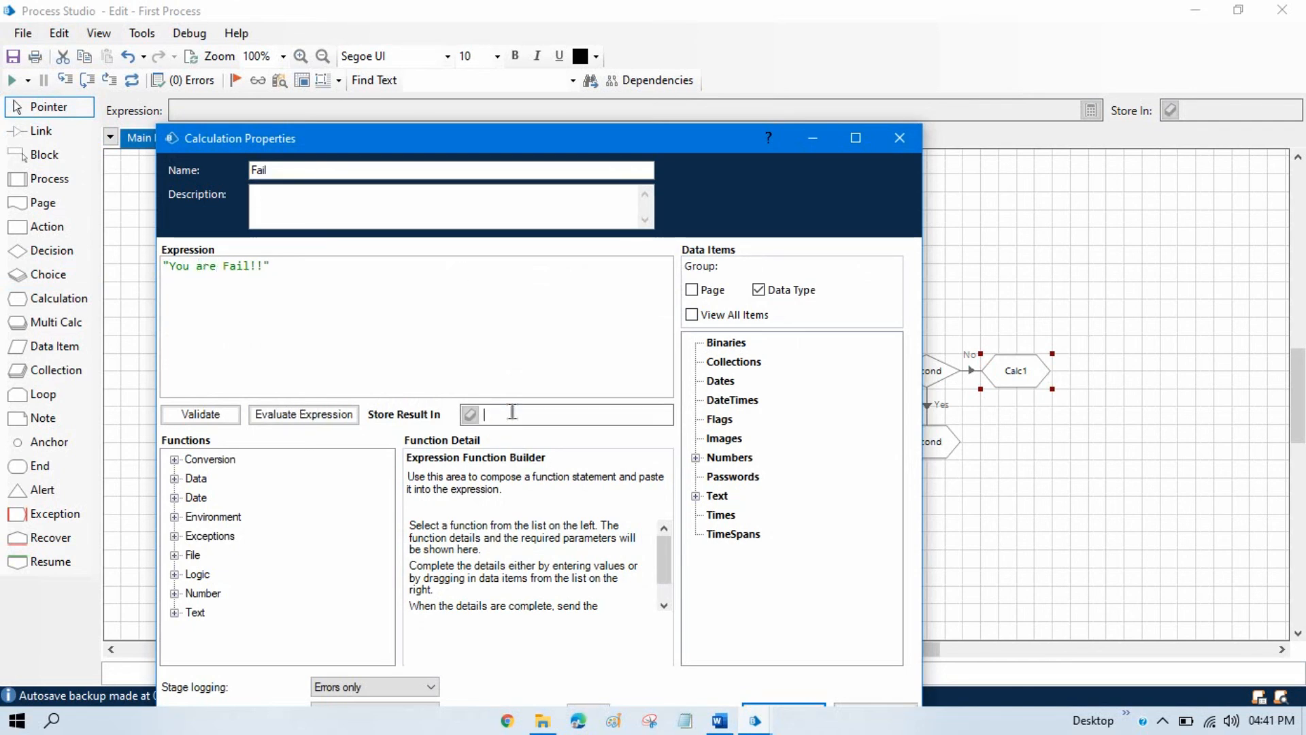
type("Fail")
left_click(475, 419)
left_click_drag(599, 138, 613, 50)
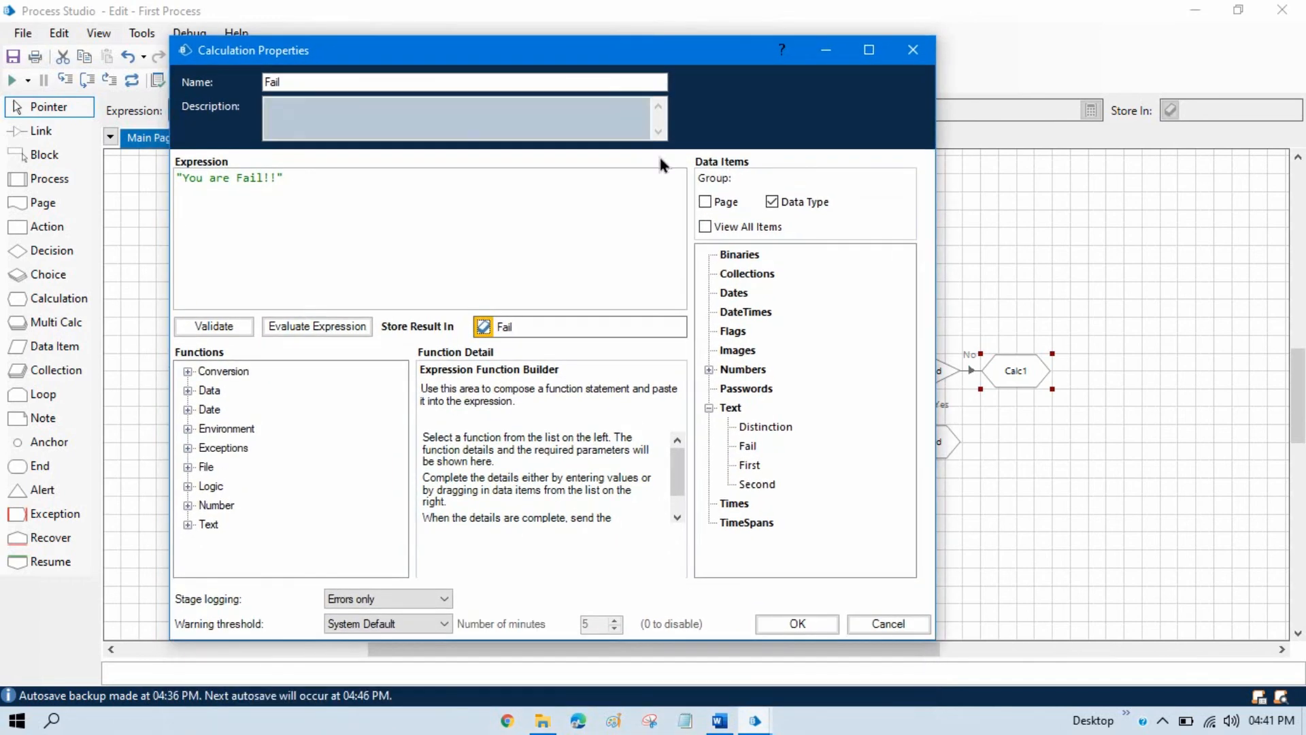
left_click(795, 619)
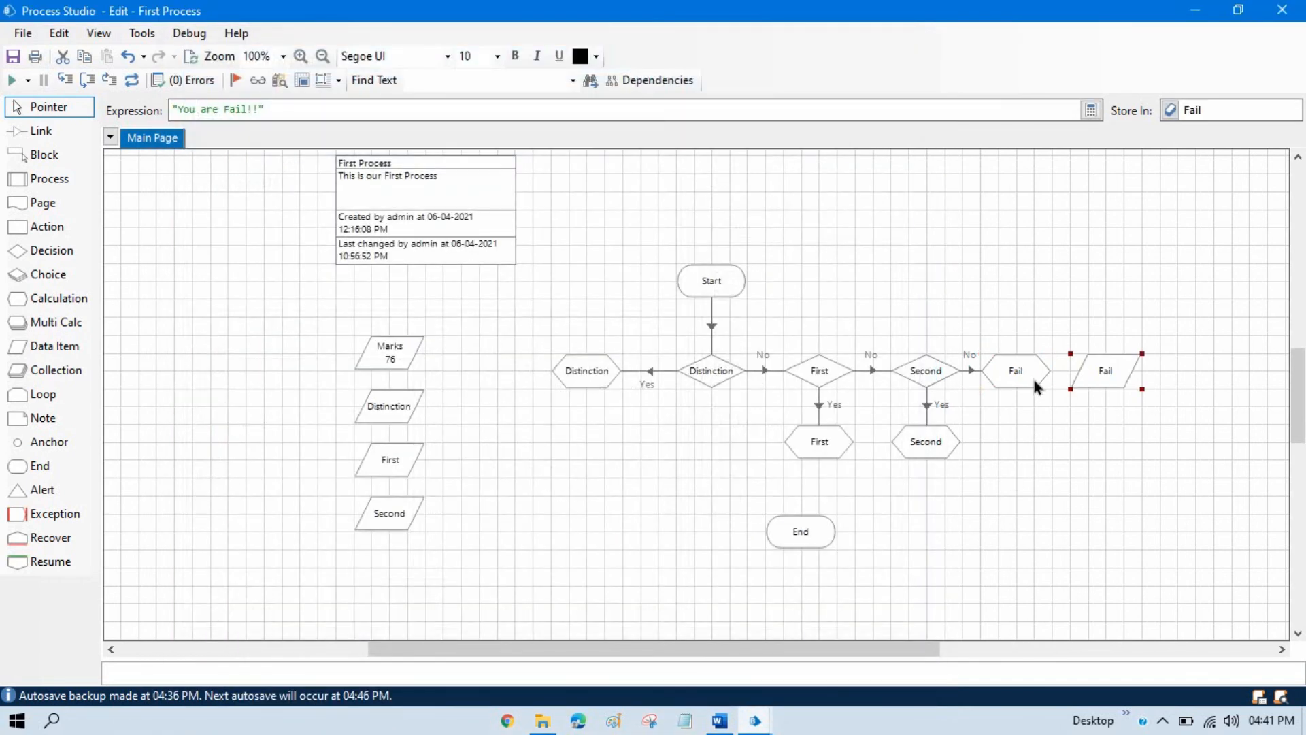
left_click_drag(1106, 371, 391, 568)
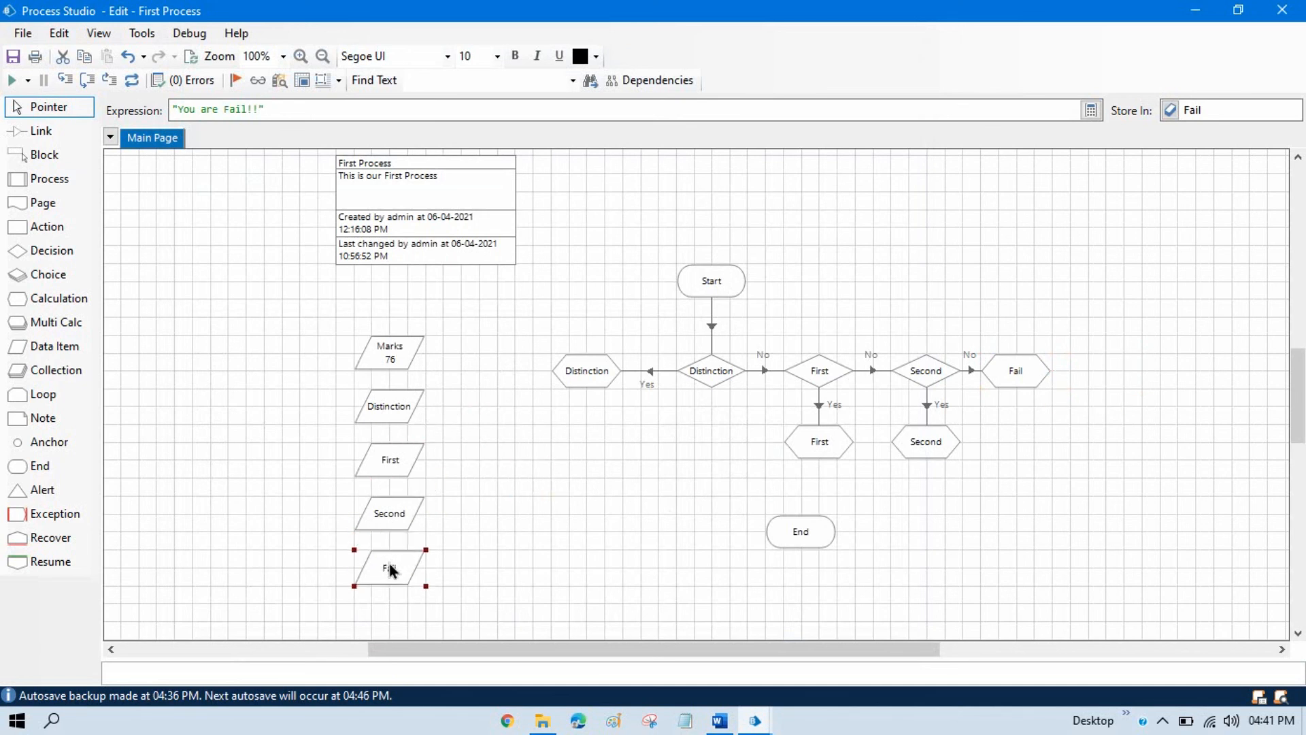
Move the End stage below the Fail calculation and link Fail to End.
left_click(37, 131)
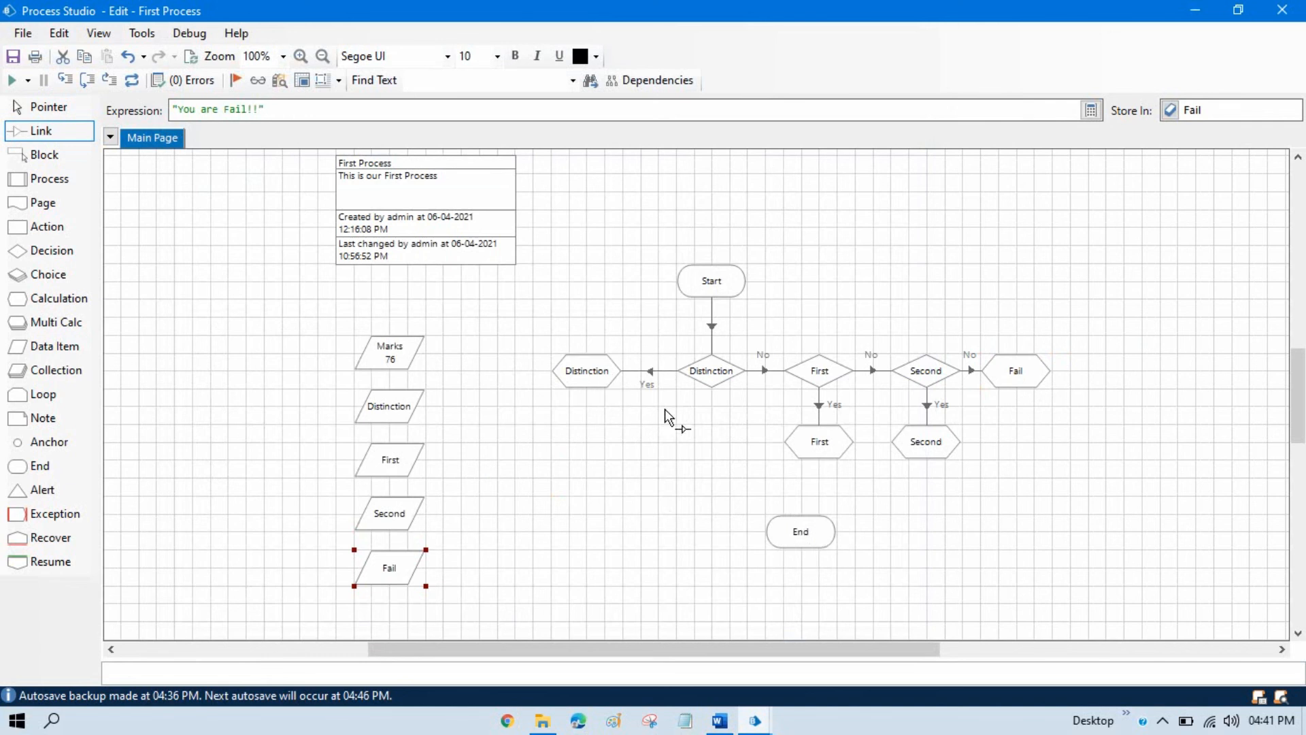
left_click(49, 107)
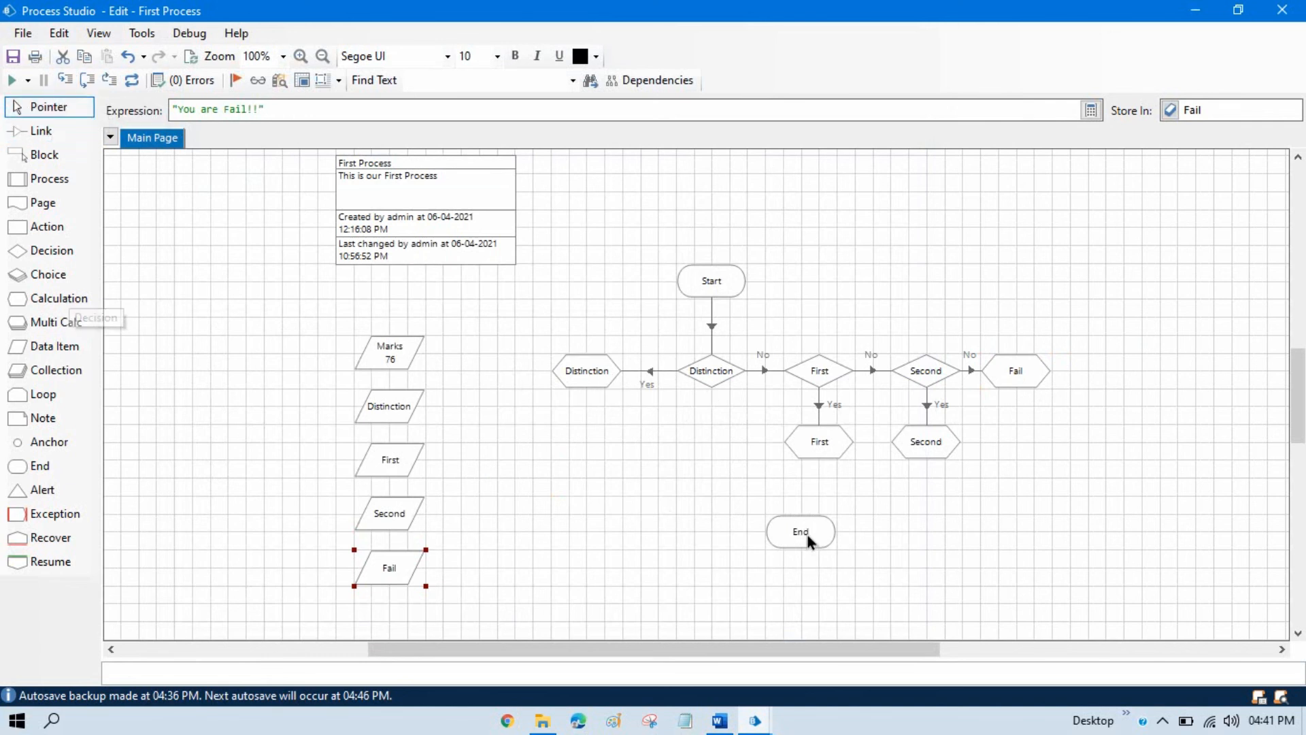
left_click_drag(809, 541, 1027, 507)
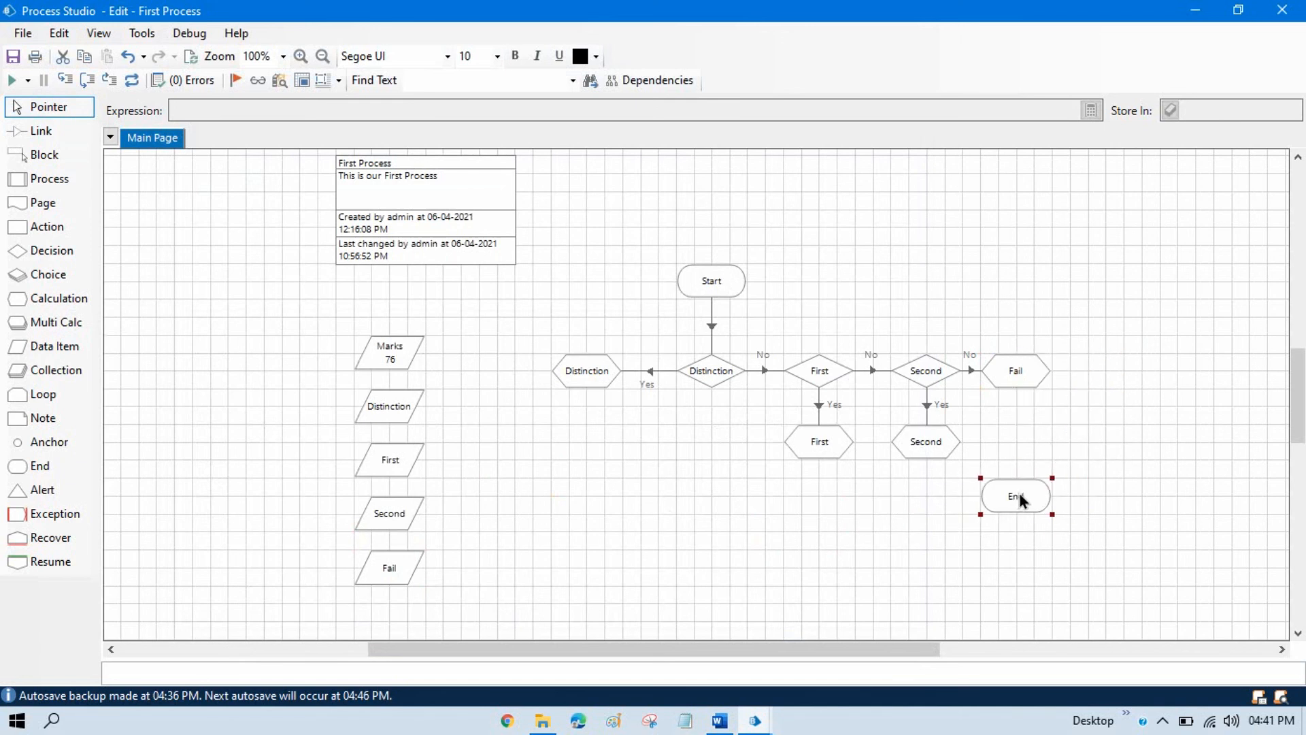
left_click(41, 131)
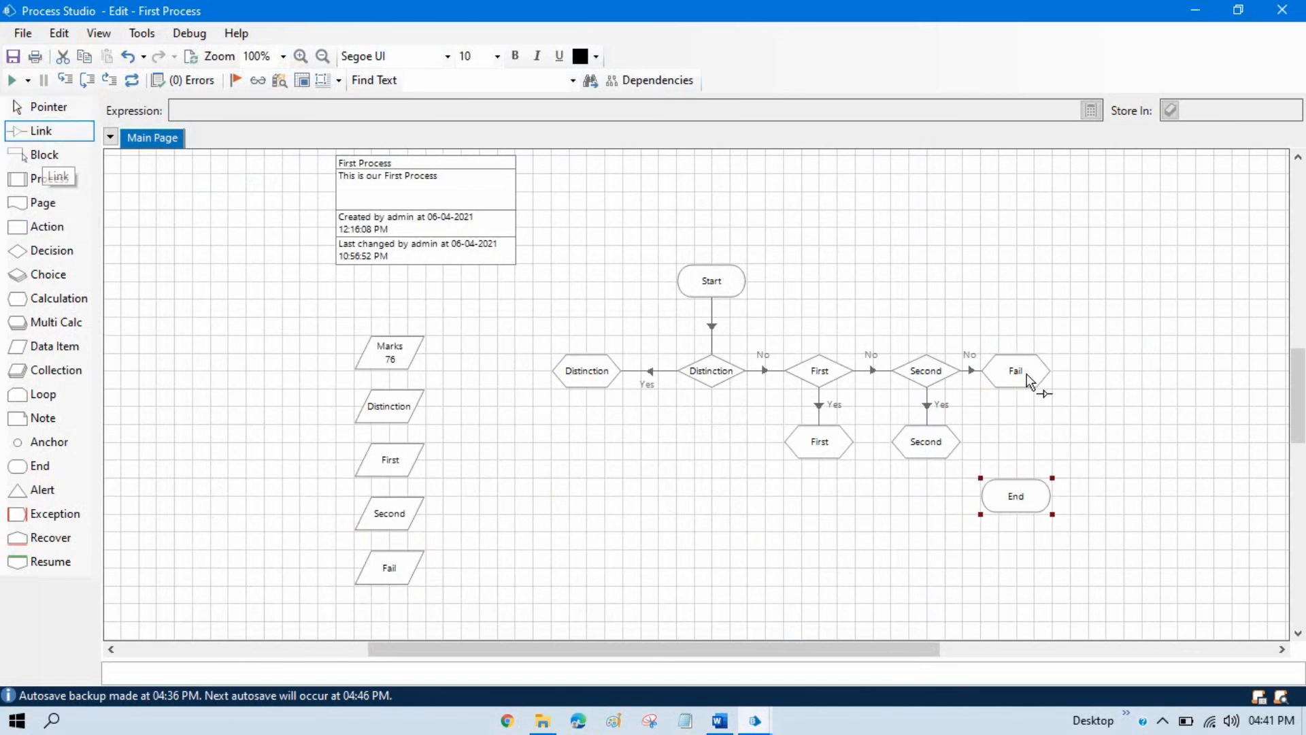
left_click_drag(1026, 379, 1021, 494)
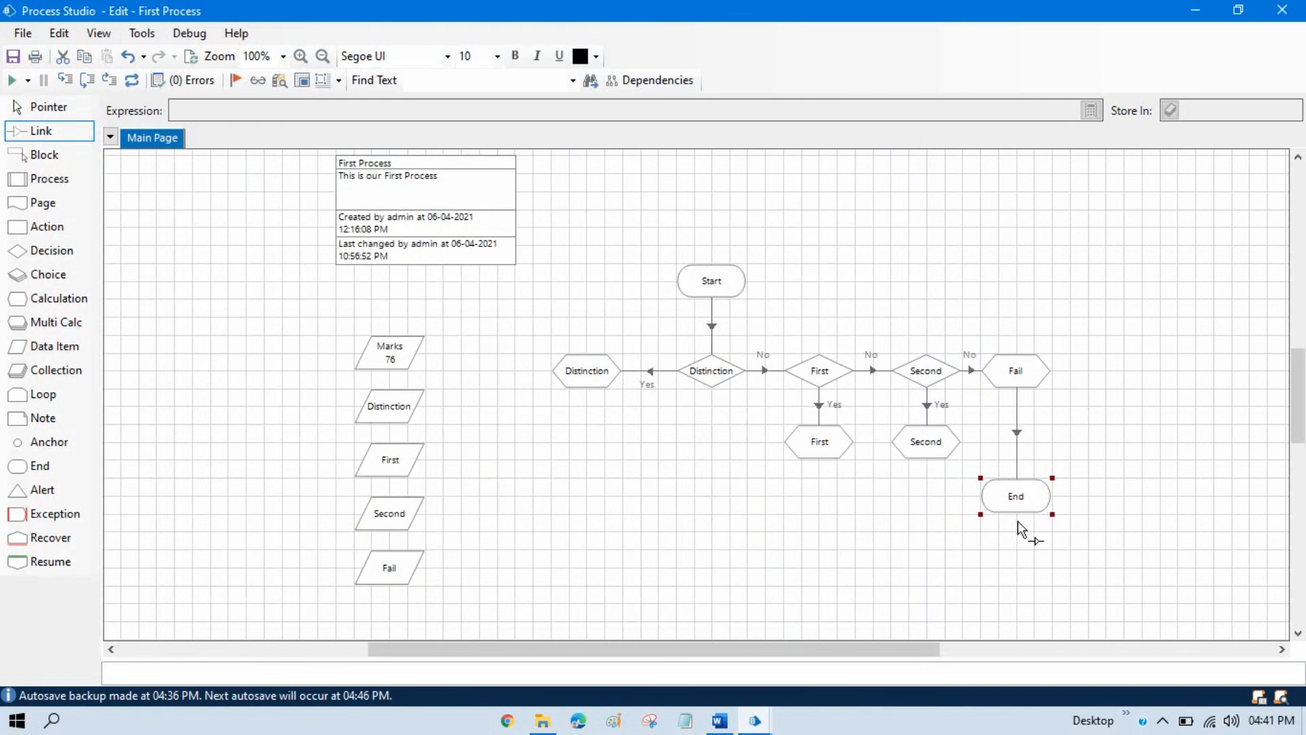
Link the Second, First and Distinction calculations to the End stage, and place End lower down beneath the Second calculation.
left_click_drag(912, 450, 984, 500)
left_click_drag(821, 445, 999, 500)
left_click_drag(589, 375, 906, 587)
left_click(49, 107)
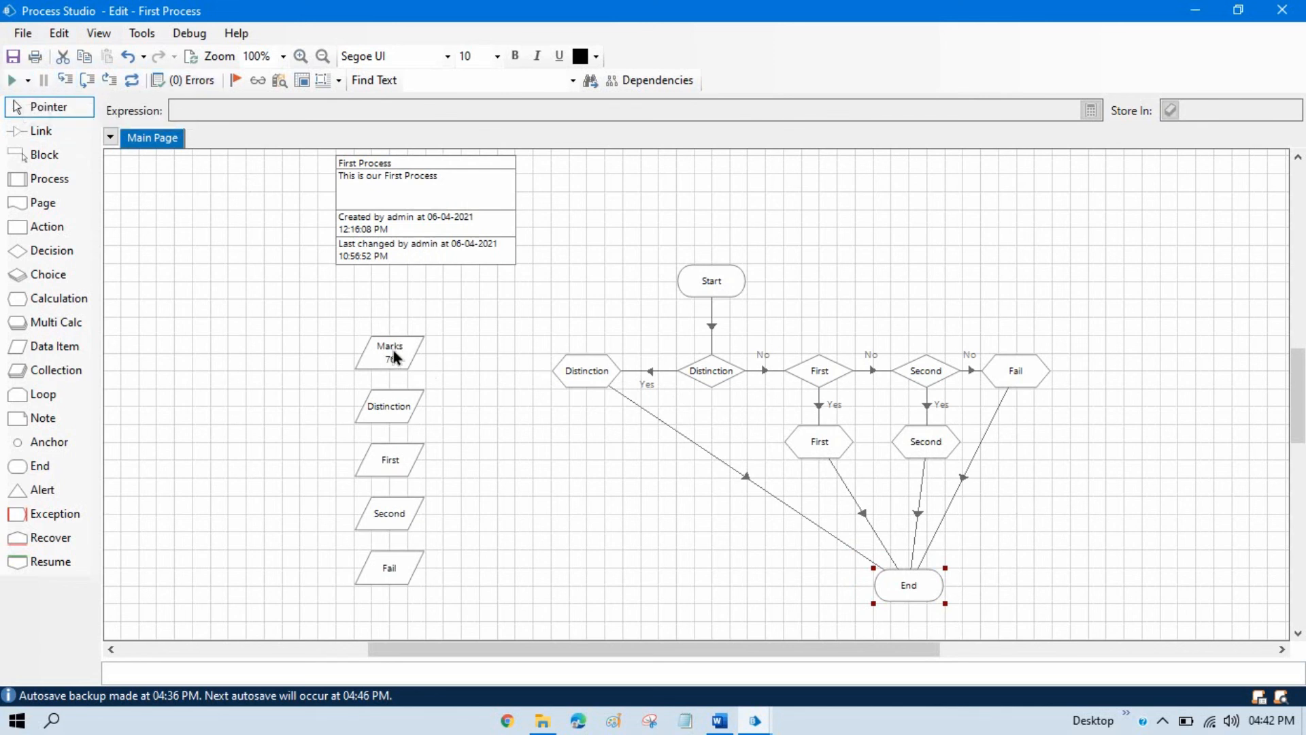
Run the process and inspect the current value stored in the Distinction data item, leaving its properties unchanged.
left_click(12, 80)
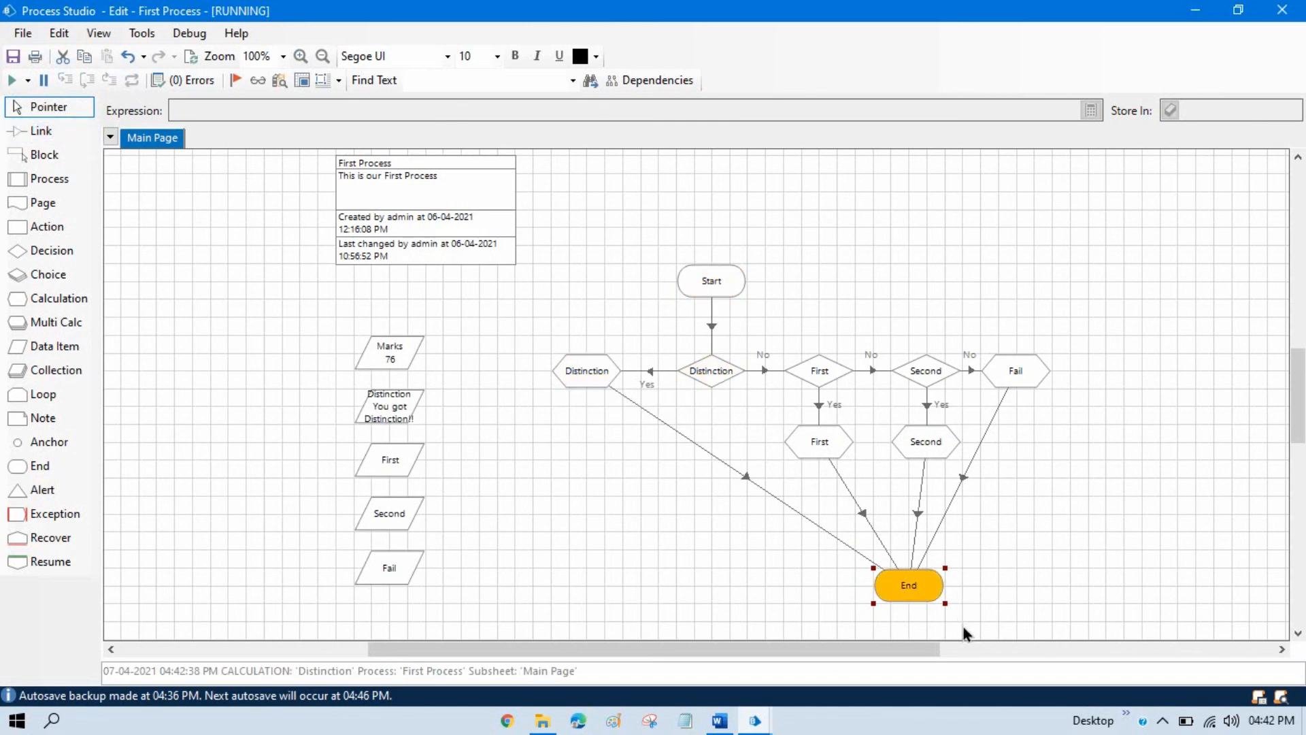
double_click(400, 409)
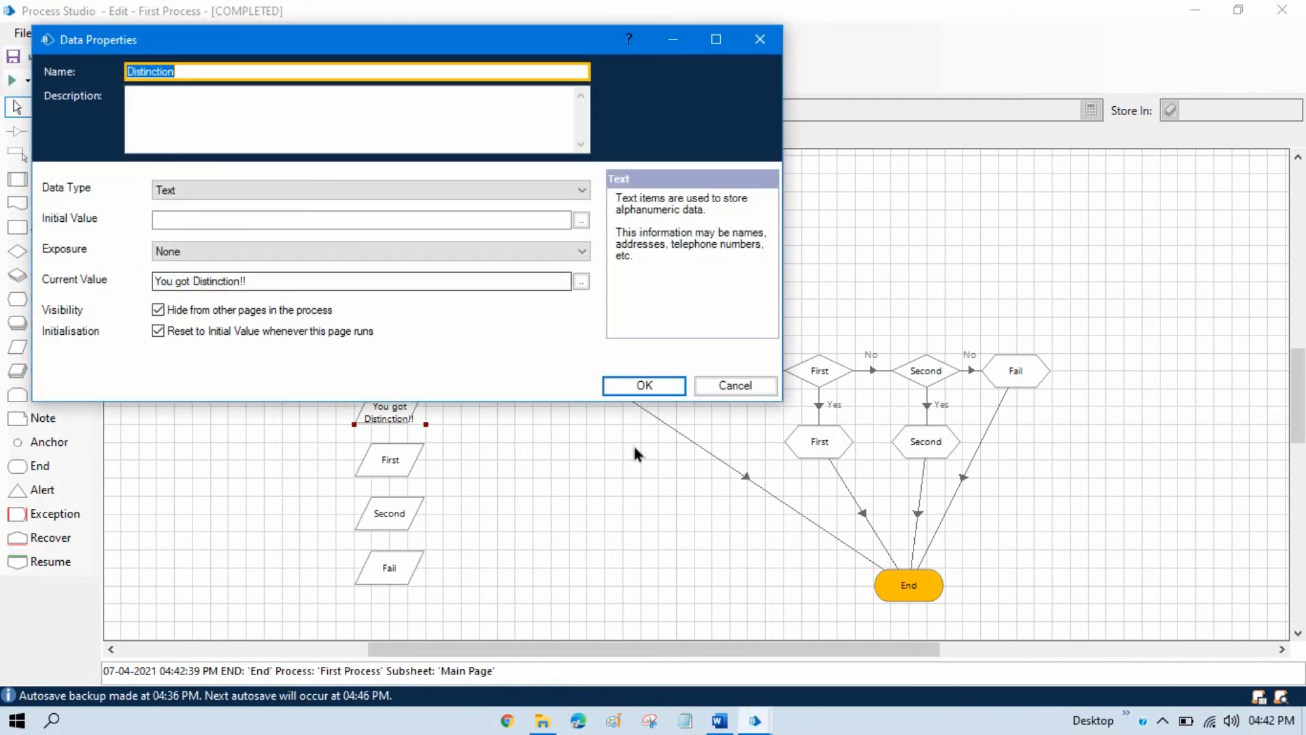
left_click(764, 388)
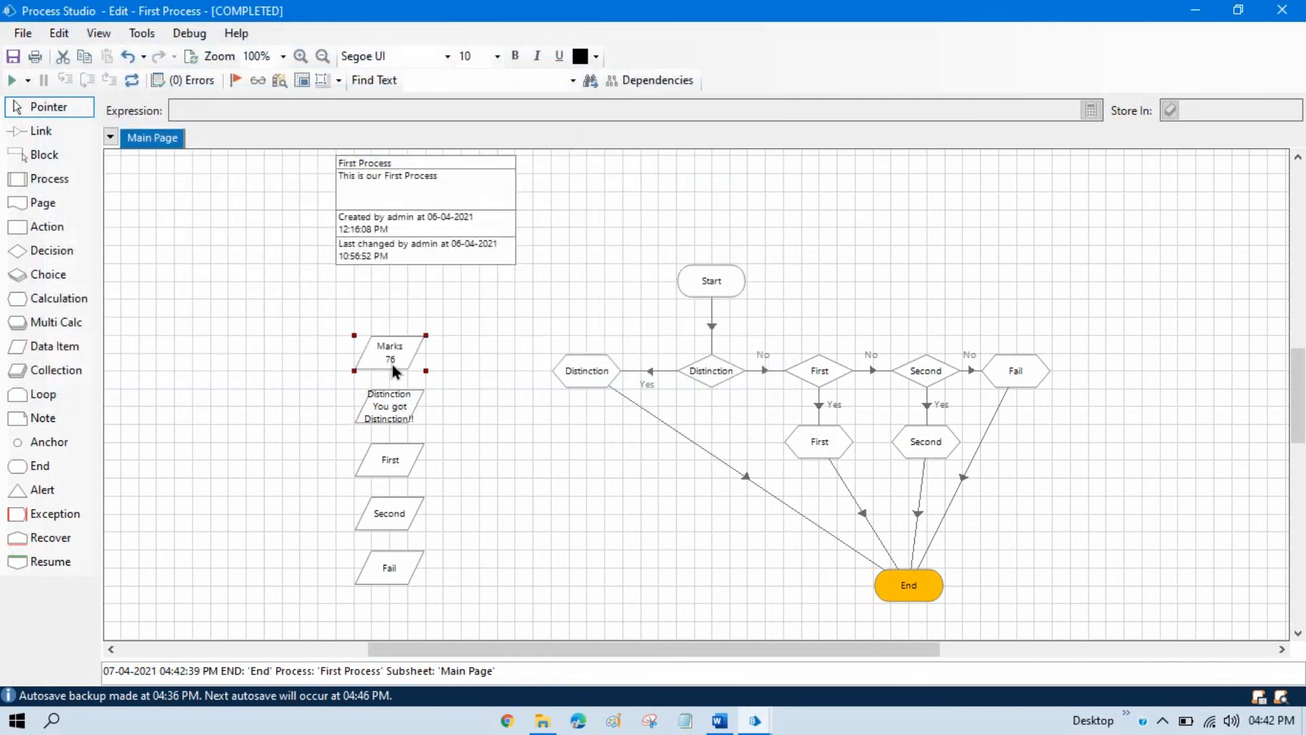
Set the initial value of the Marks data item to 51.
double_click(395, 371)
double_click(187, 244)
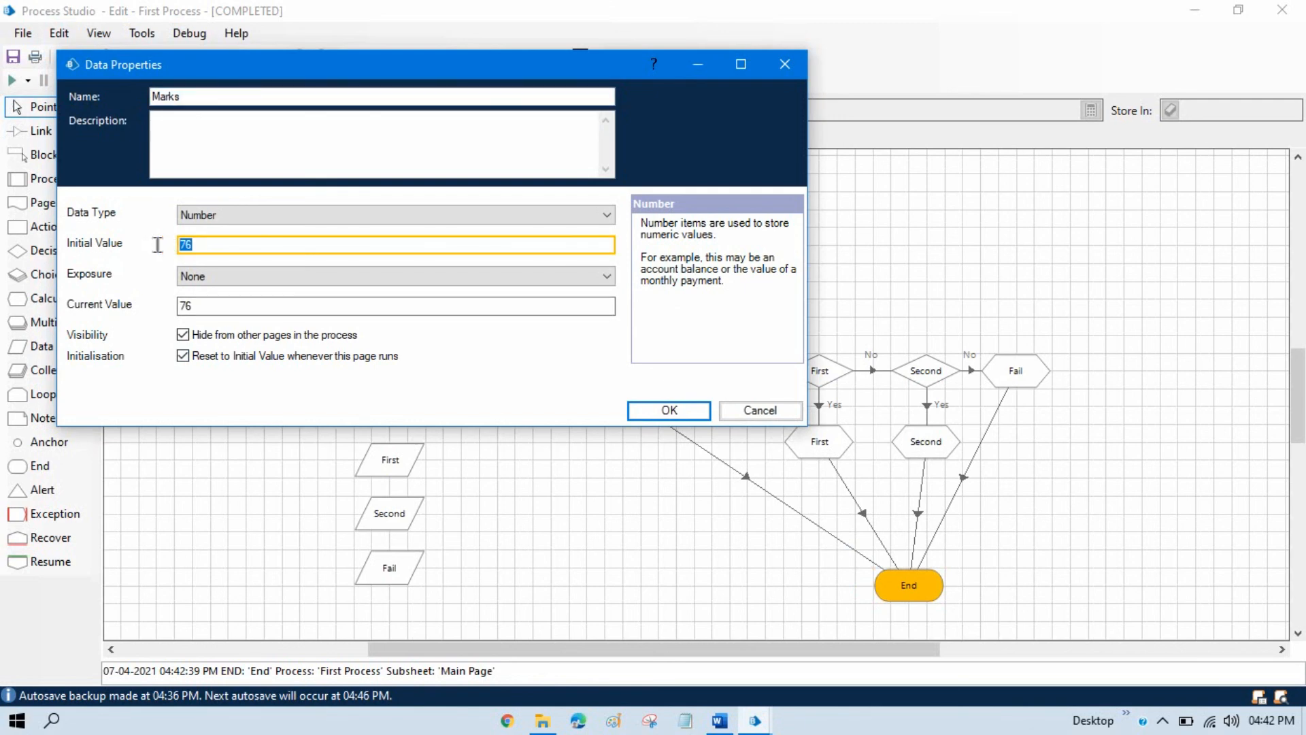
left_click(669, 410)
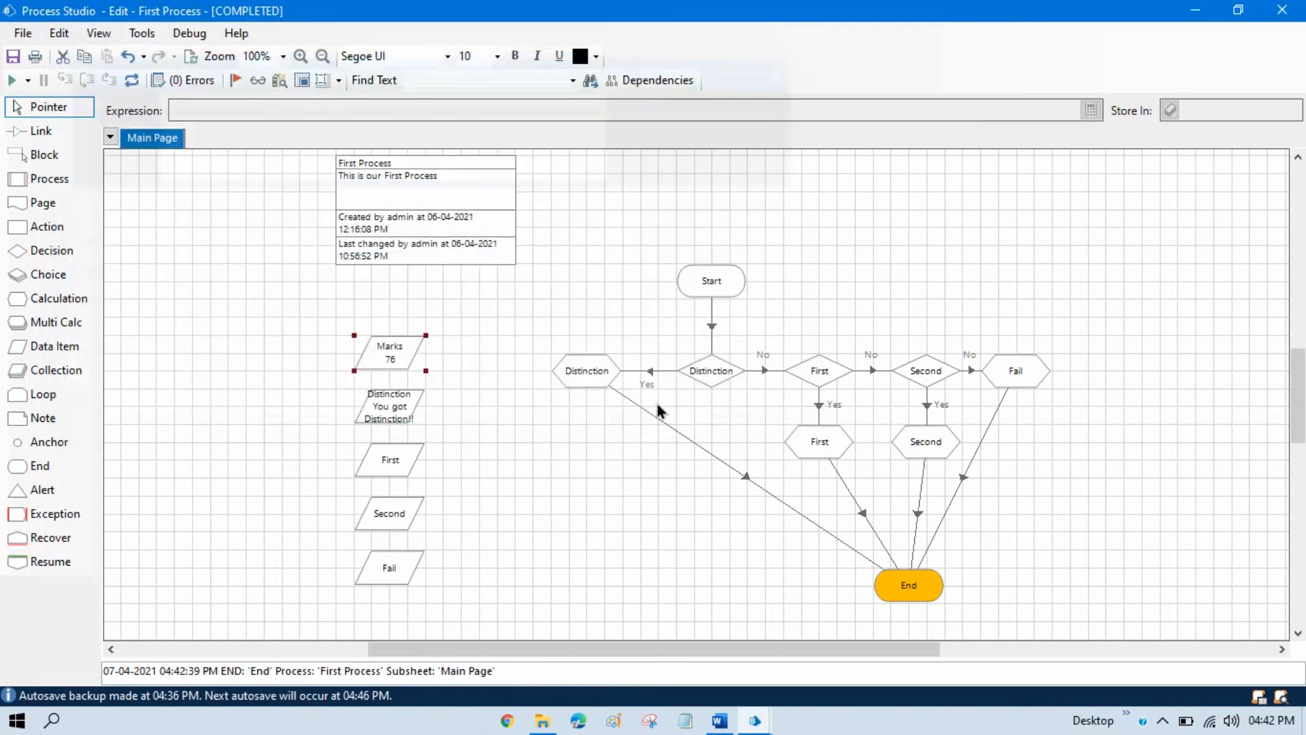
Reset and rerun the process, and align the End stage directly beneath the Second calculation.
left_click(136, 82)
left_click(11, 80)
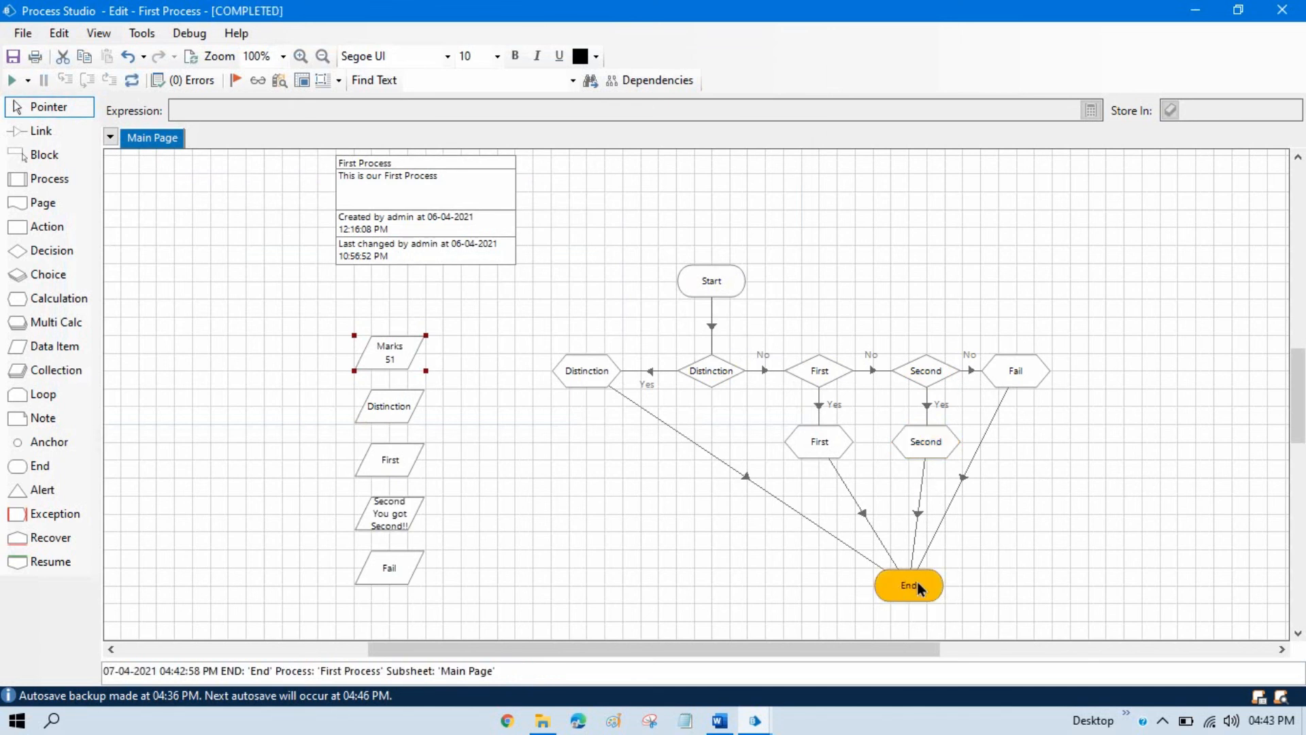
mouse_move(917, 581)
left_mouse_down()
mouse_move(825, 592)
mouse_move(935, 569)
left_mouse_up()
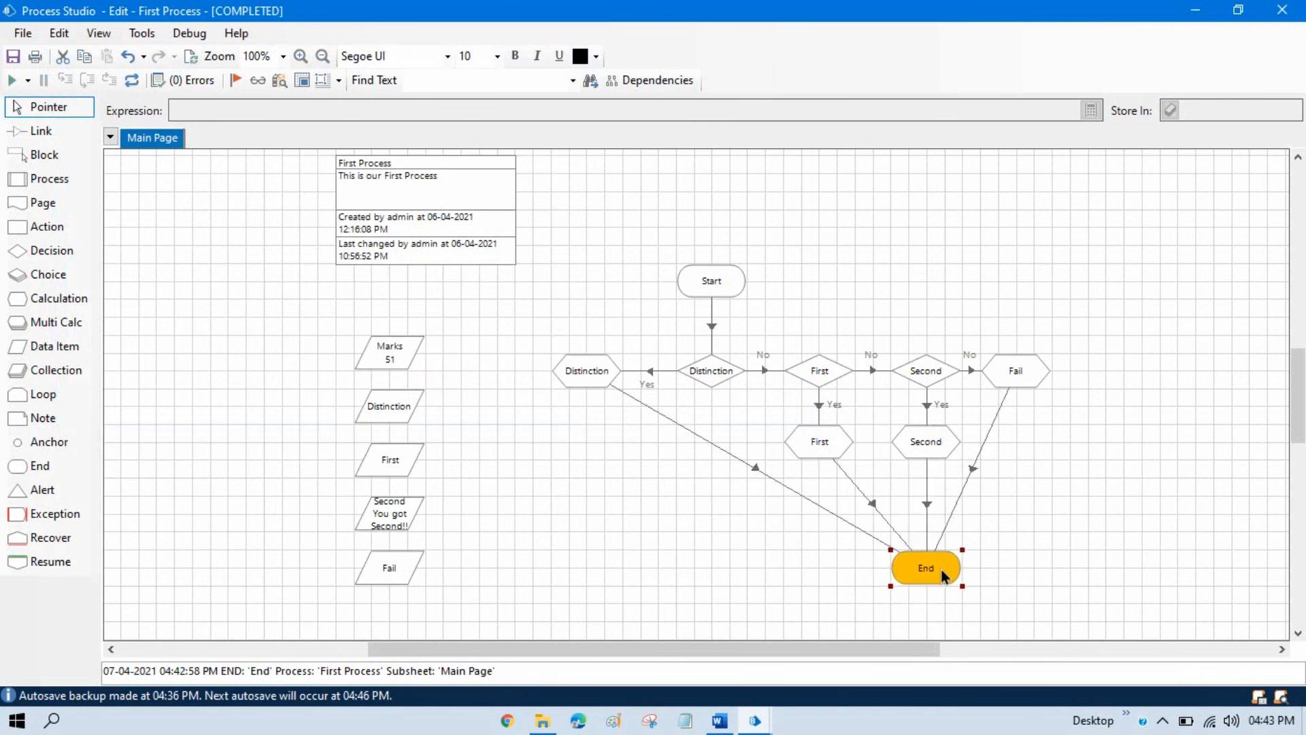